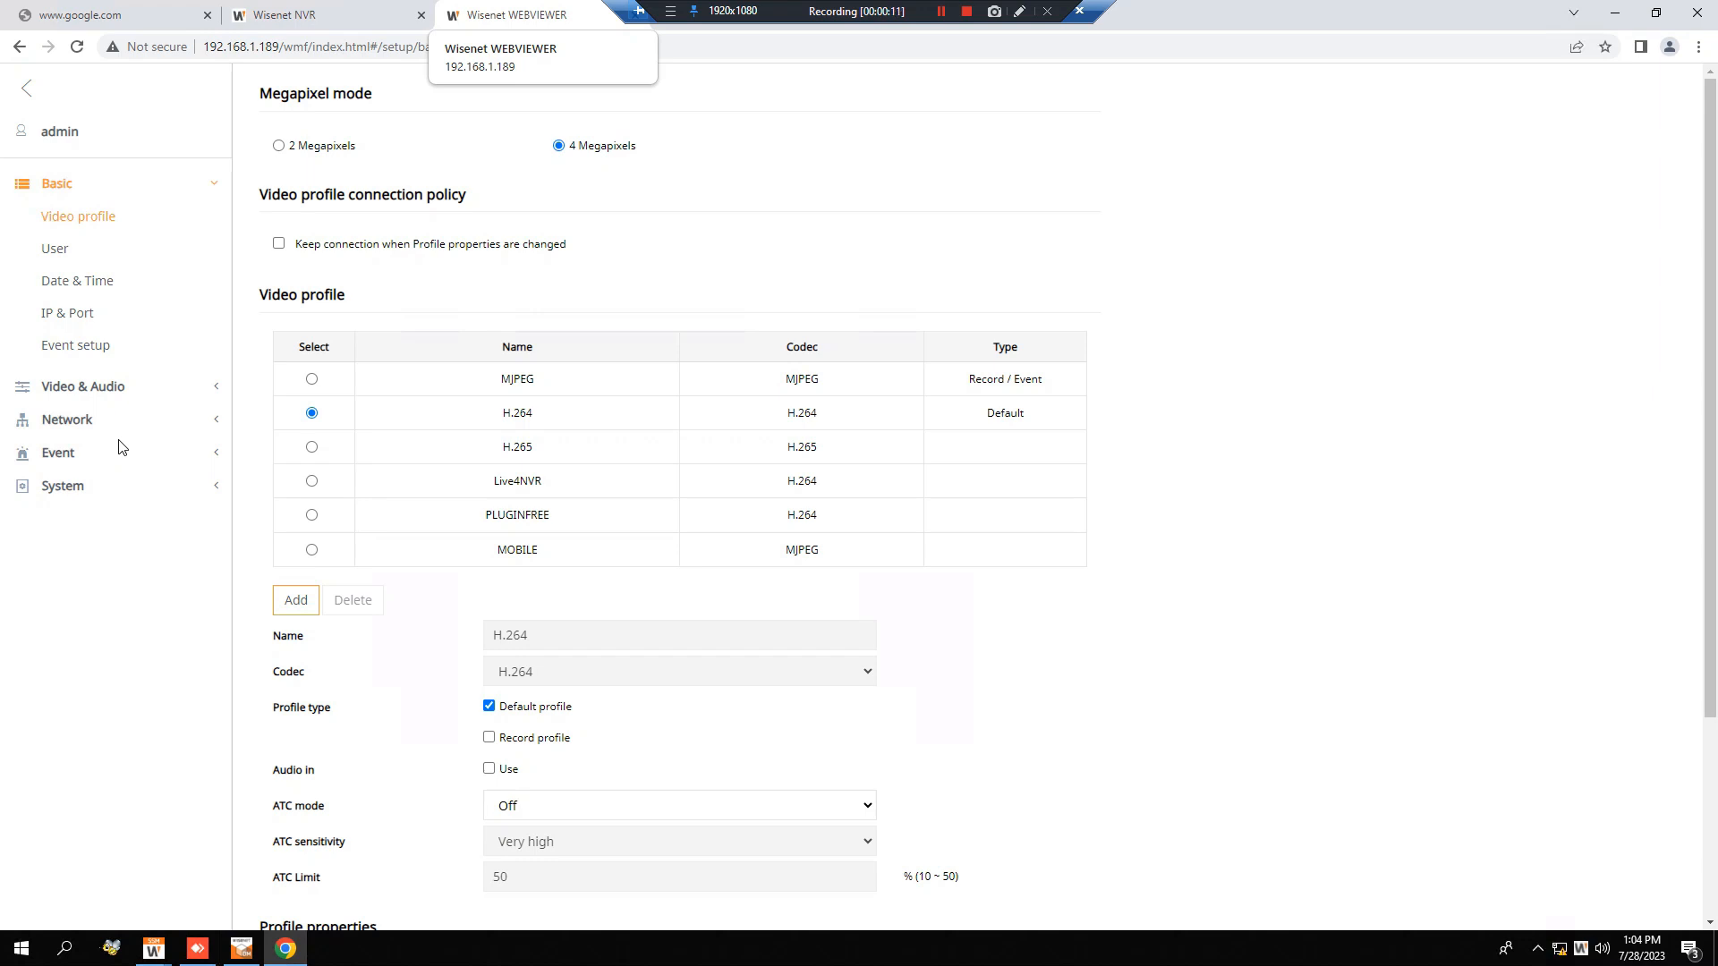
Browse the camera's setup categories and open the Focus setup page under Video & Audio.
click(106, 394)
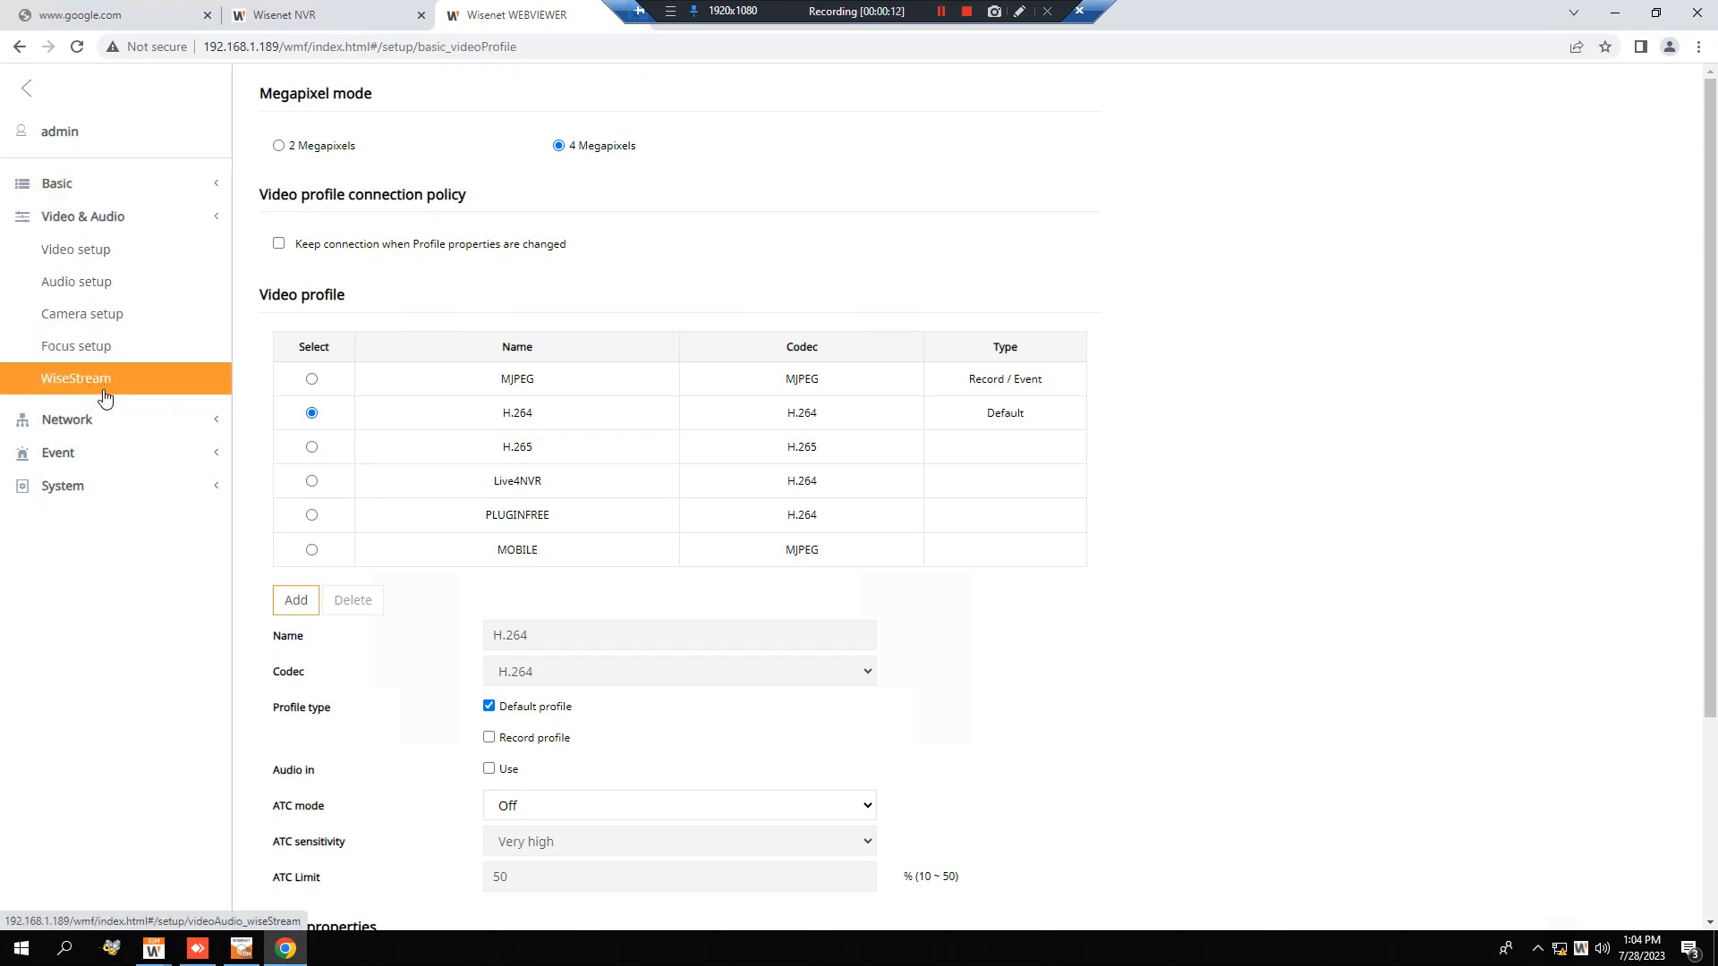
click(76, 422)
click(94, 503)
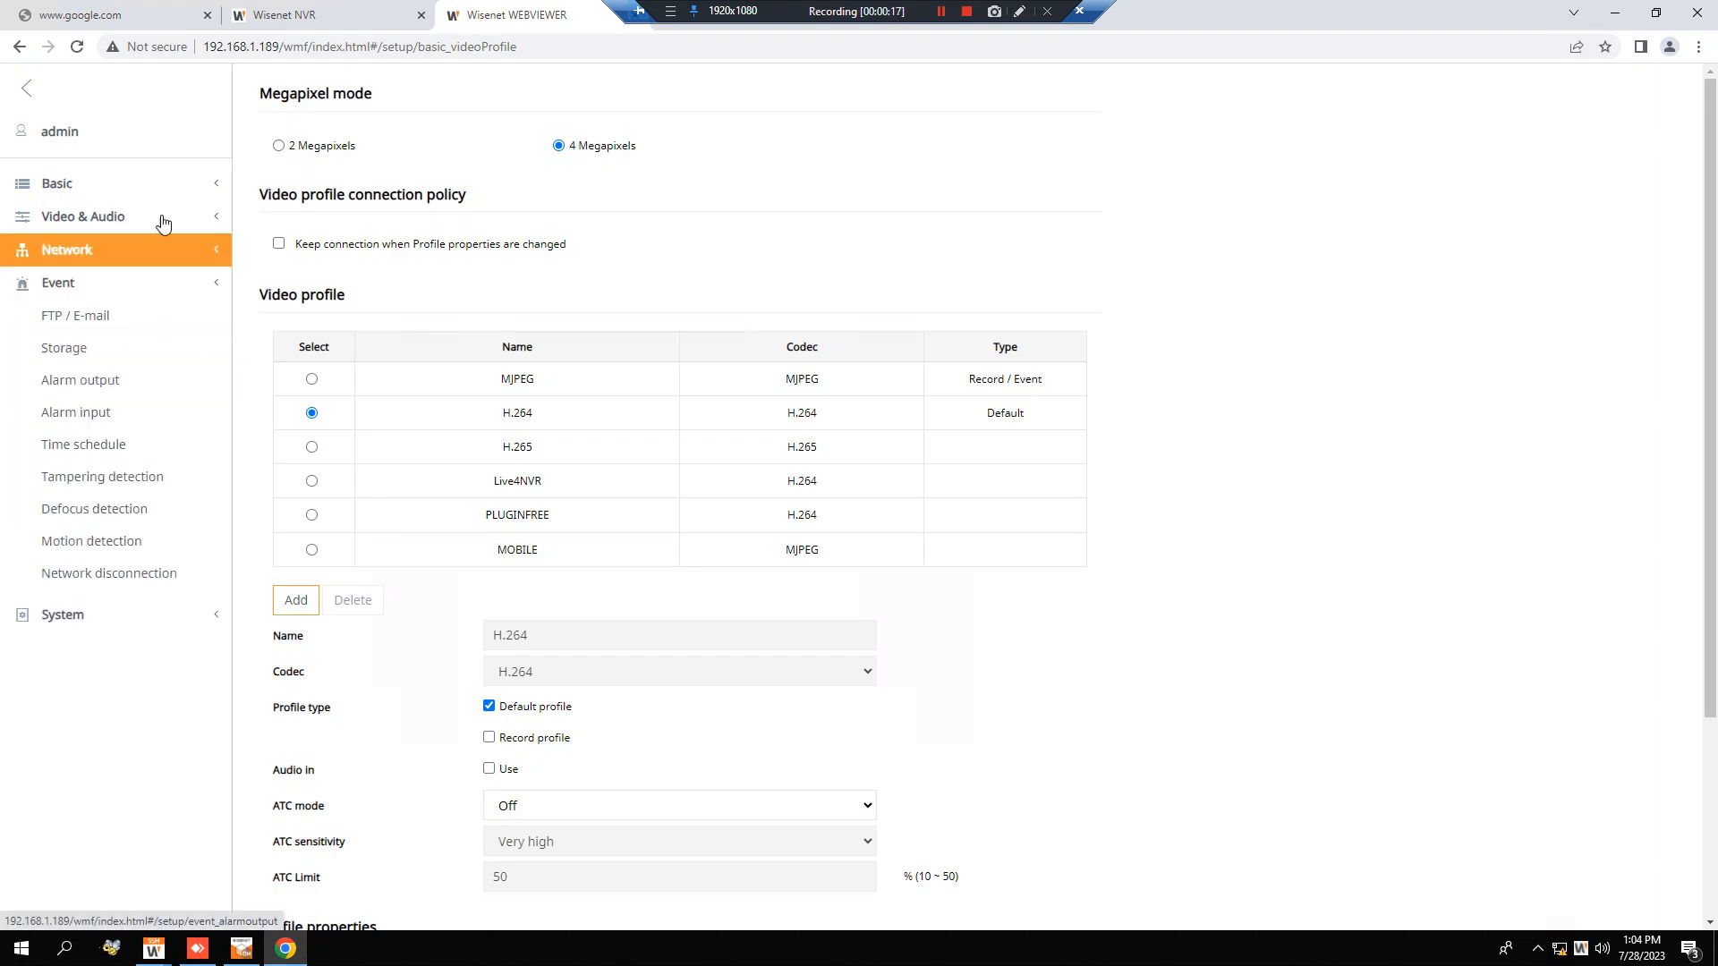
click(96, 182)
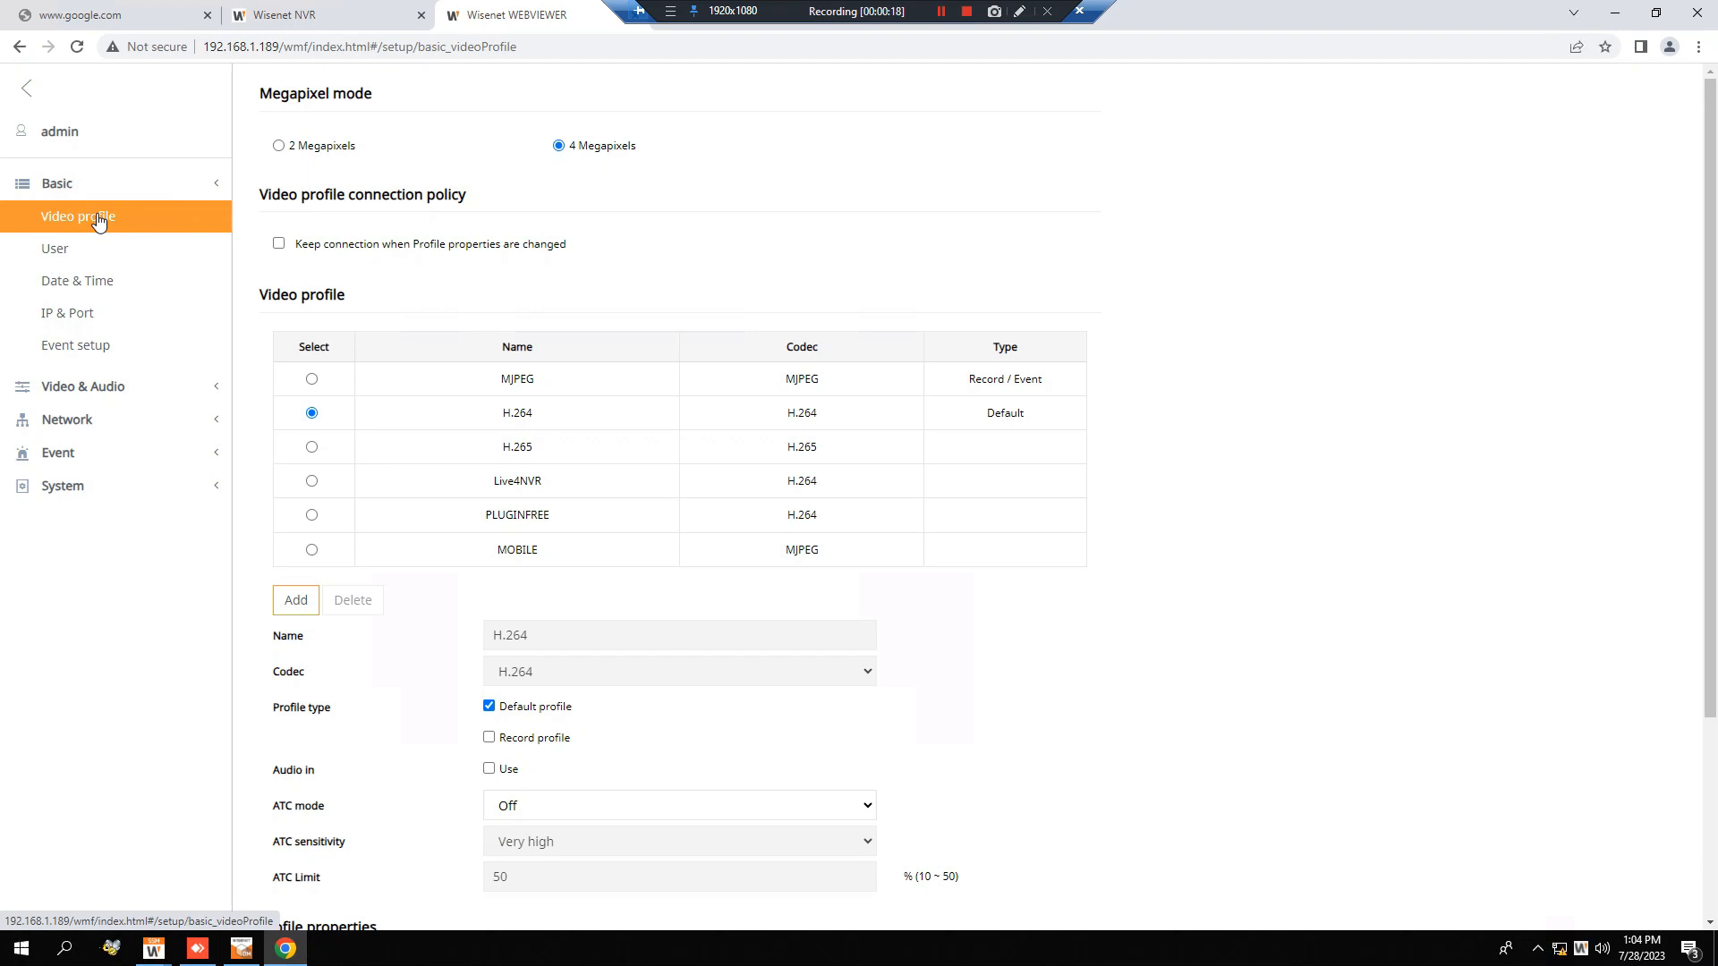
click(126, 390)
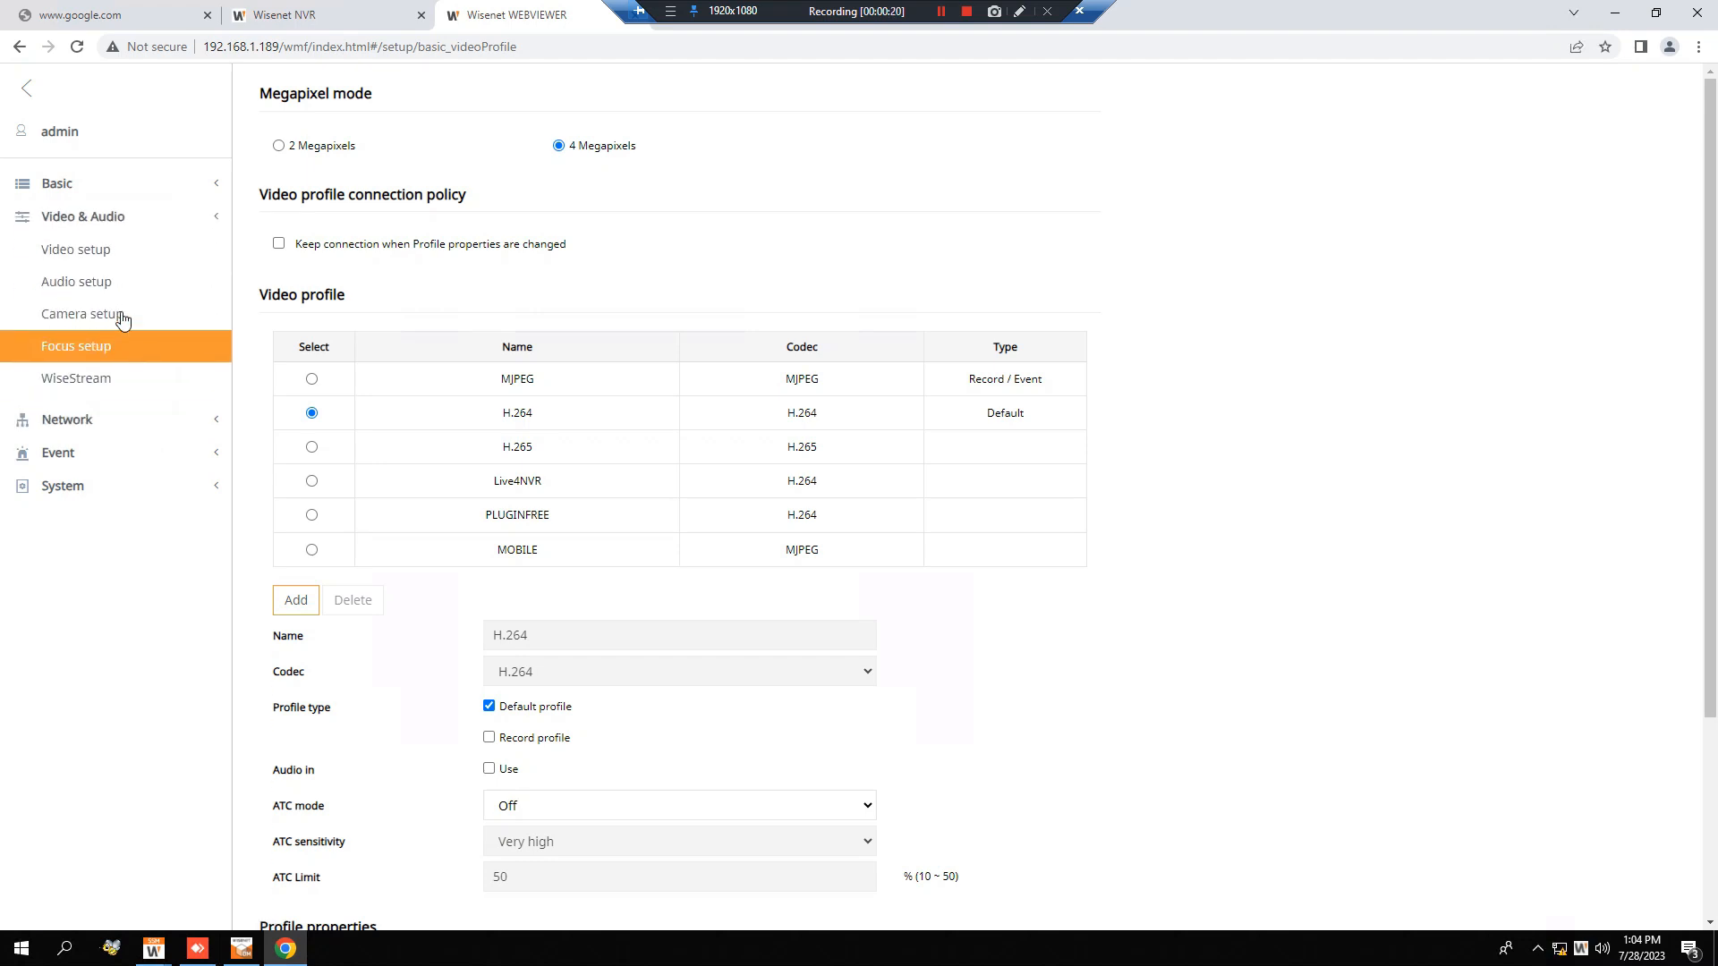
click(130, 345)
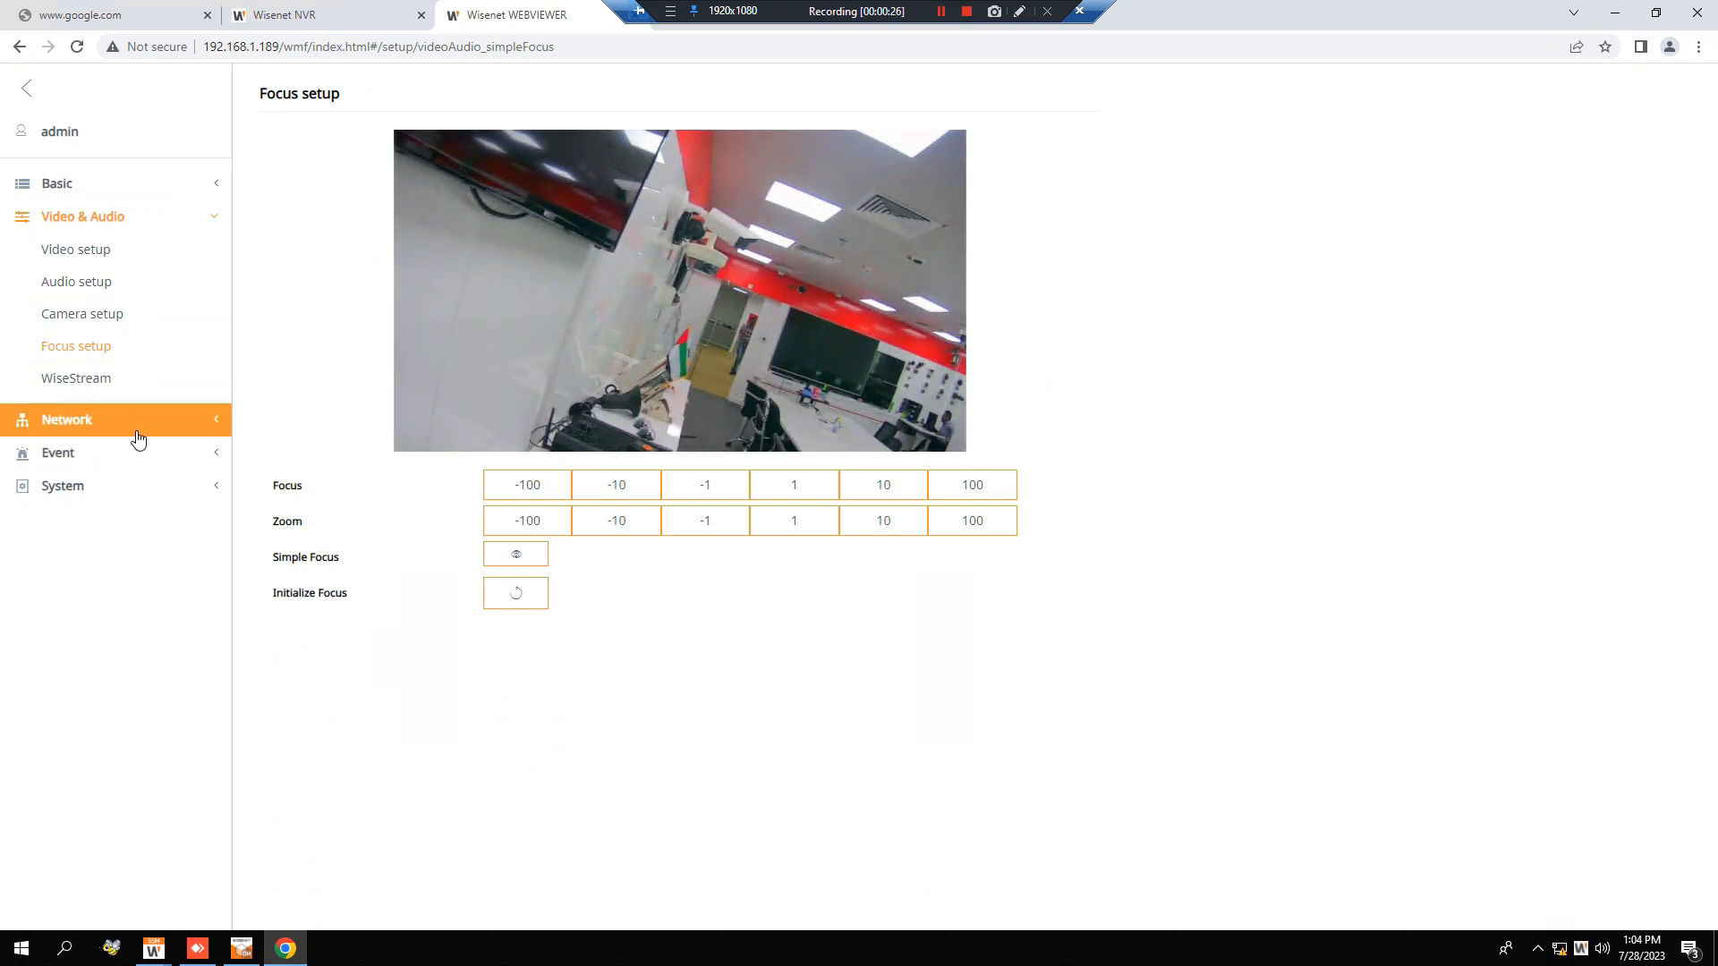
Open the camera's Motion detection event settings and set the mode to Motion detection.
click(138, 434)
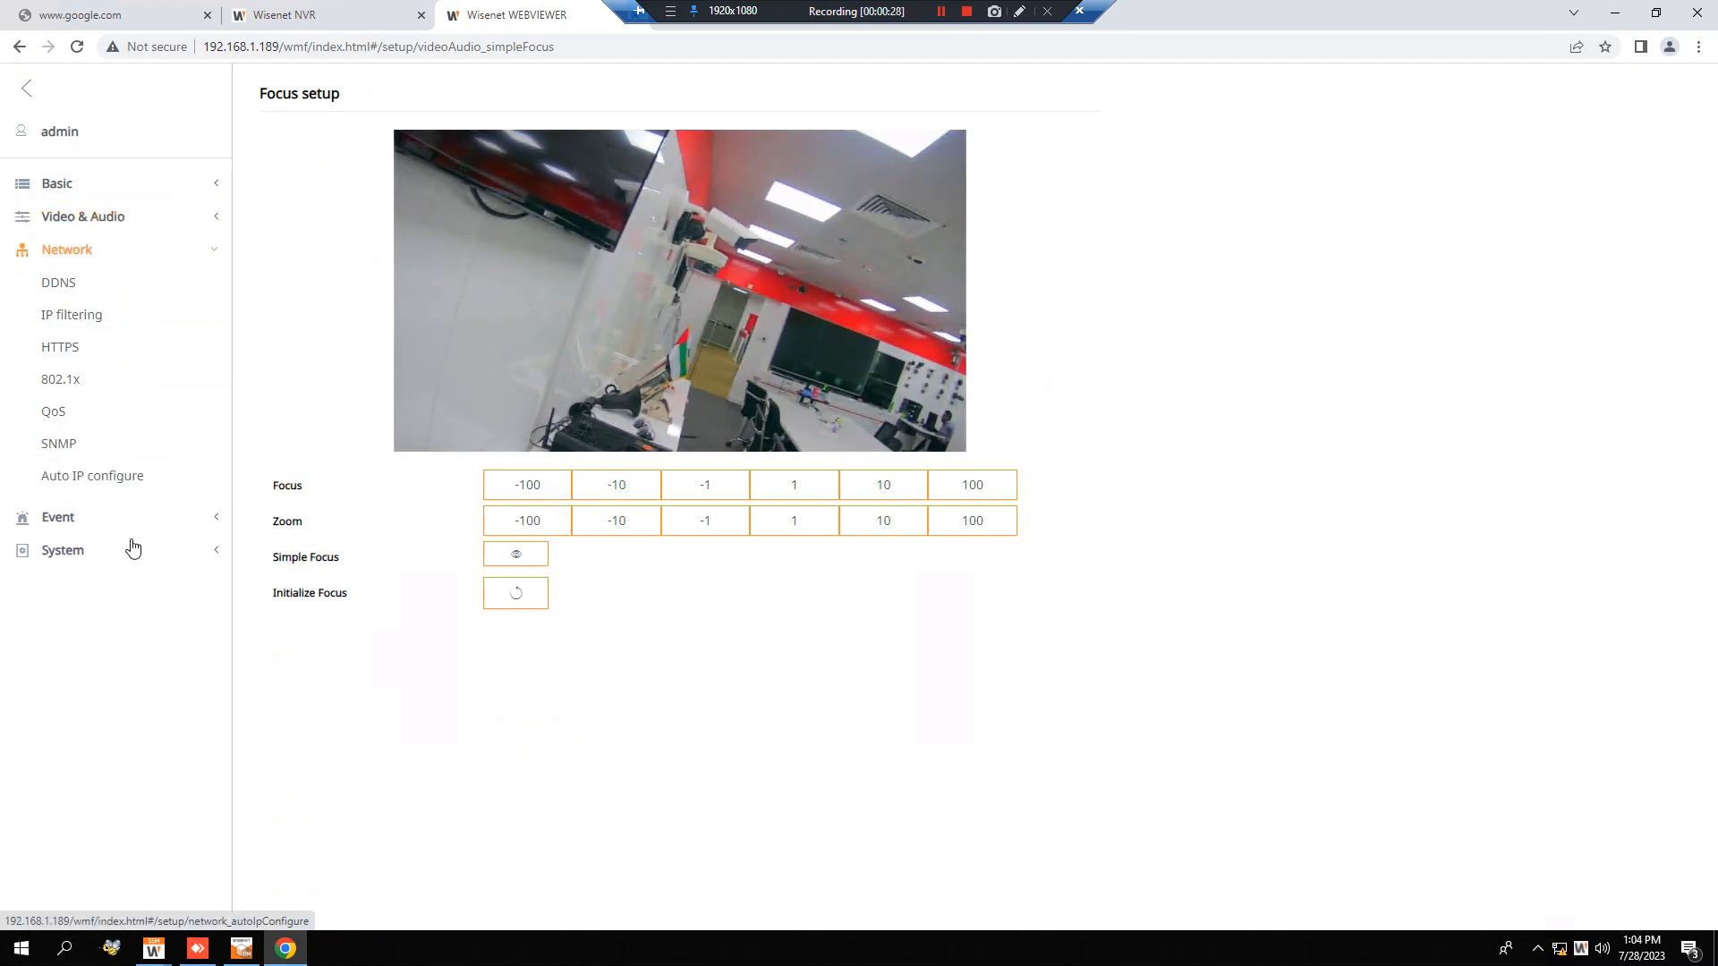
click(131, 528)
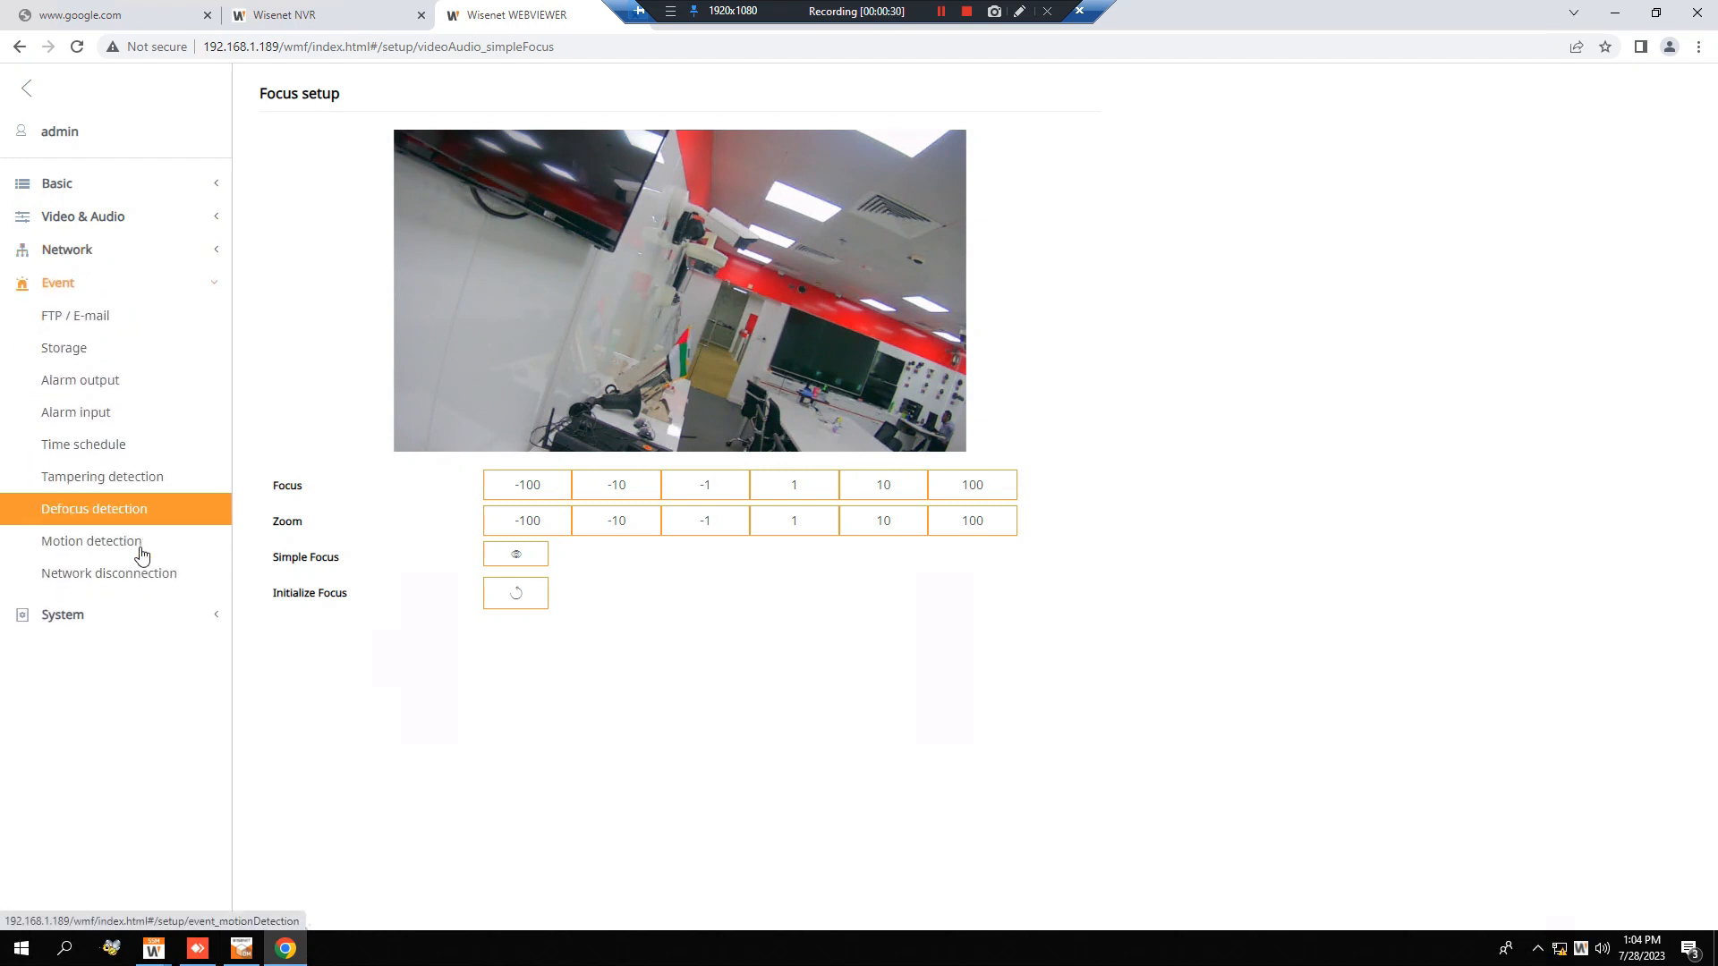
click(139, 550)
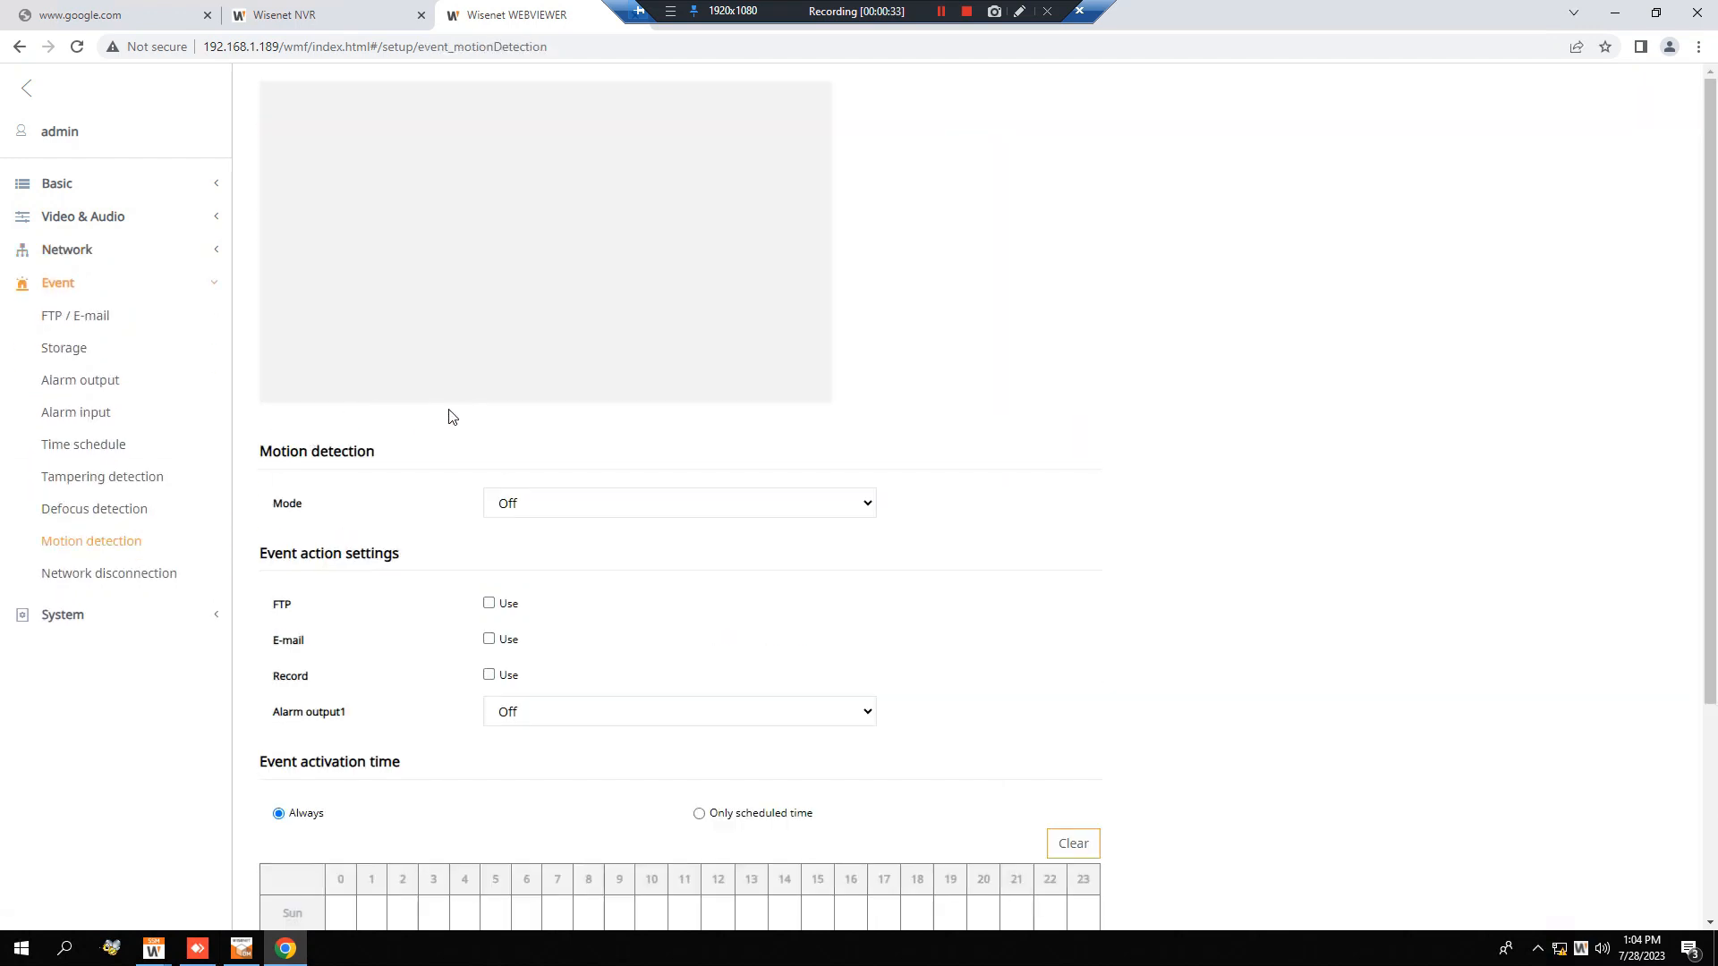
click(586, 506)
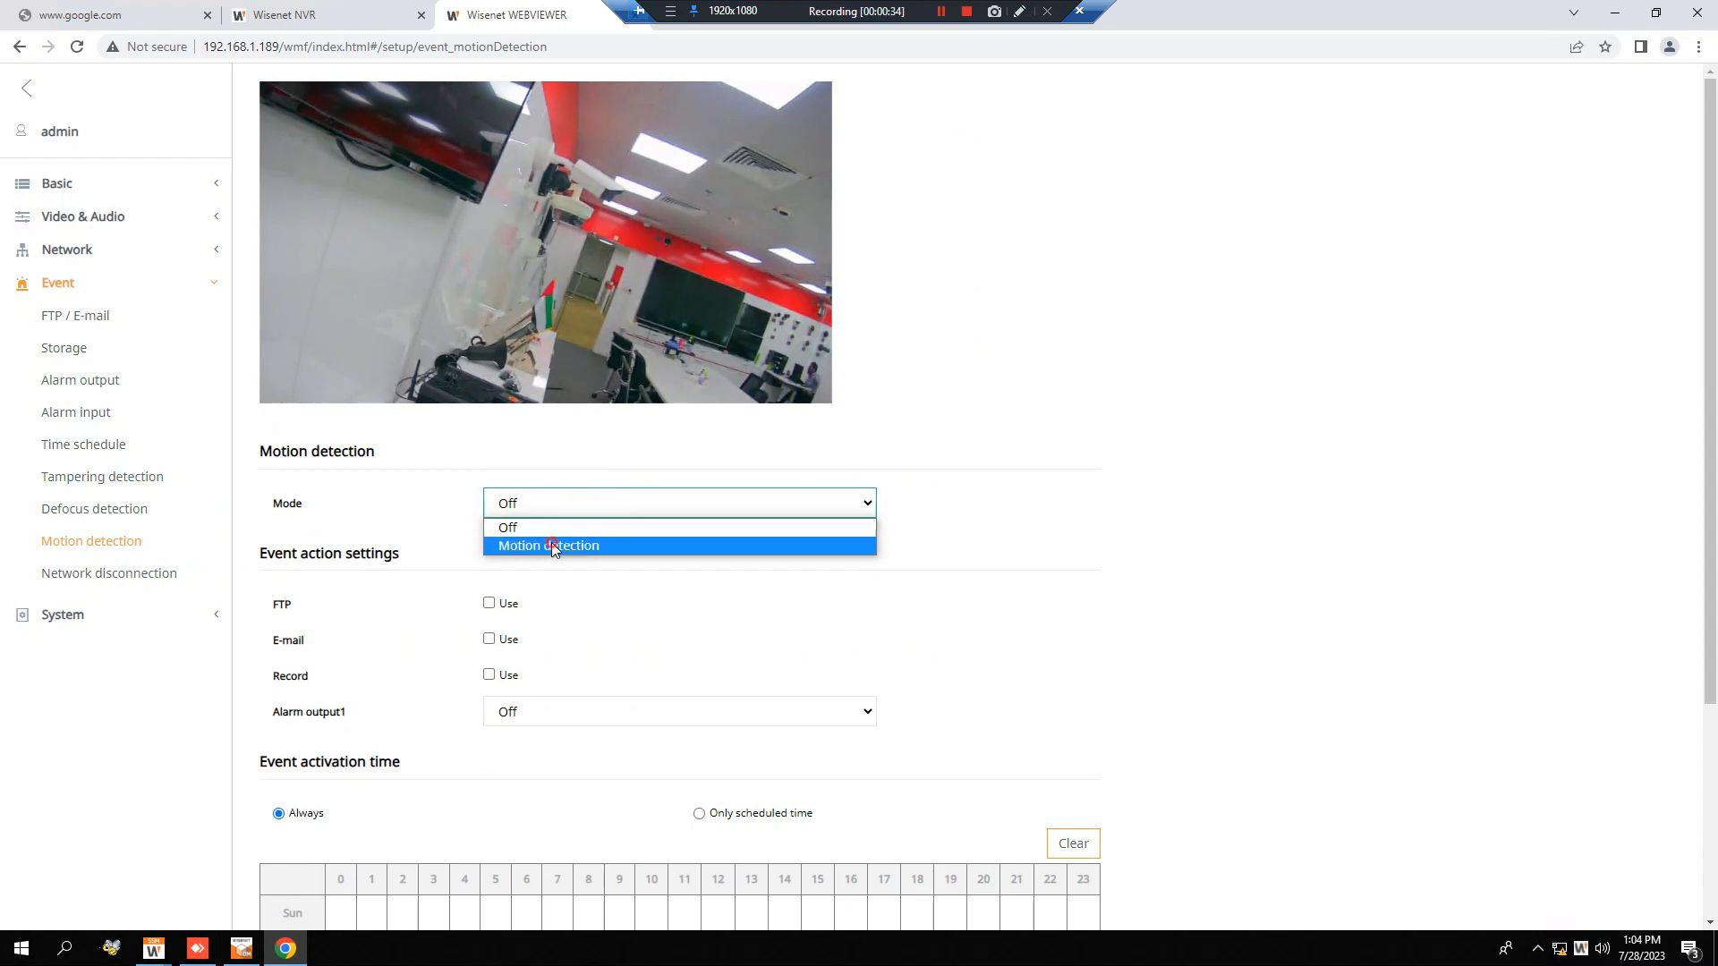
click(551, 542)
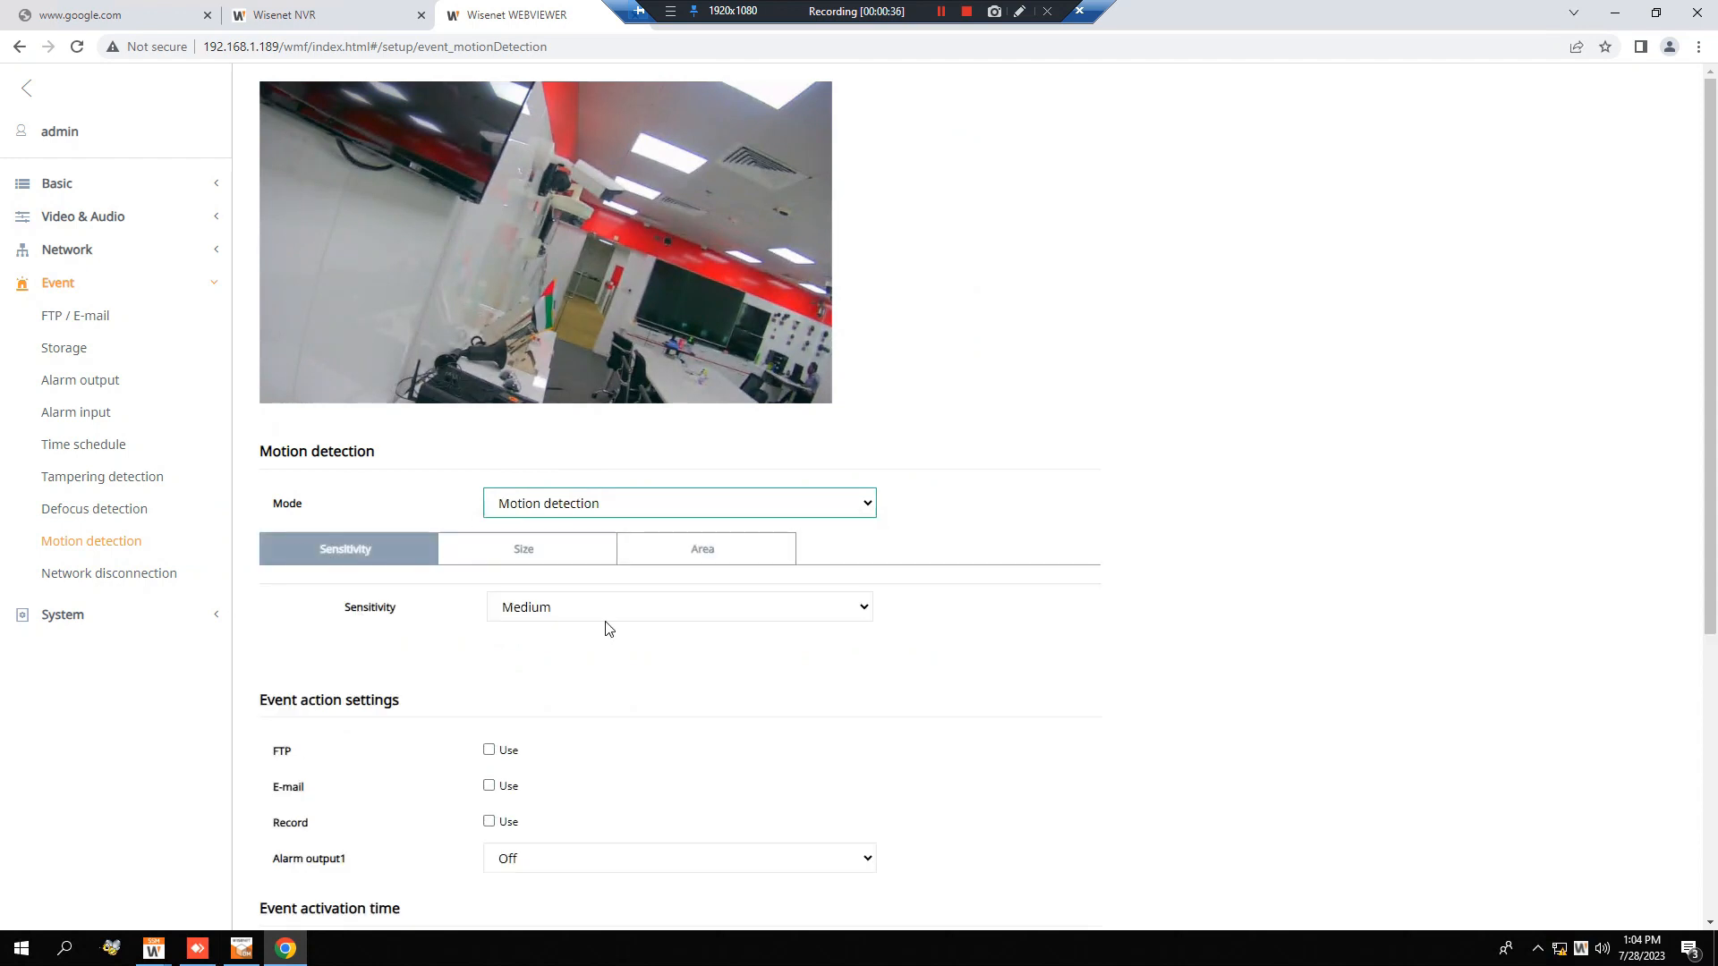
Compare the maximum and minimum detection sizes, then try to reduce the minimum width and height.
click(560, 543)
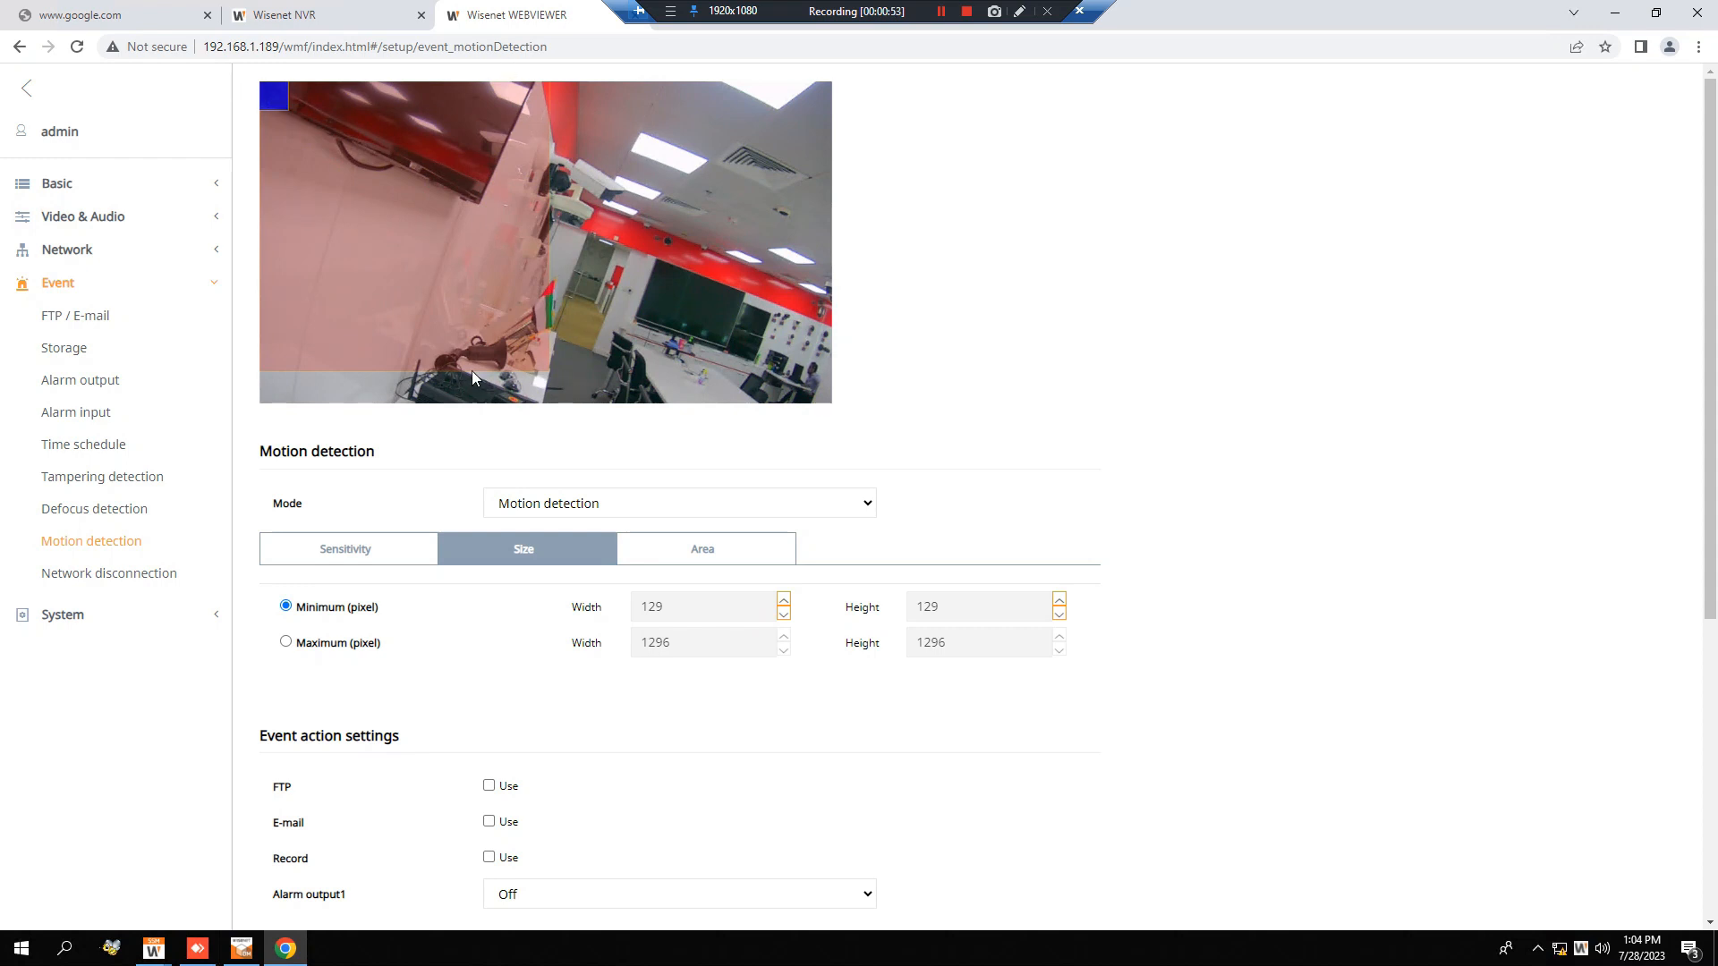
click(286, 642)
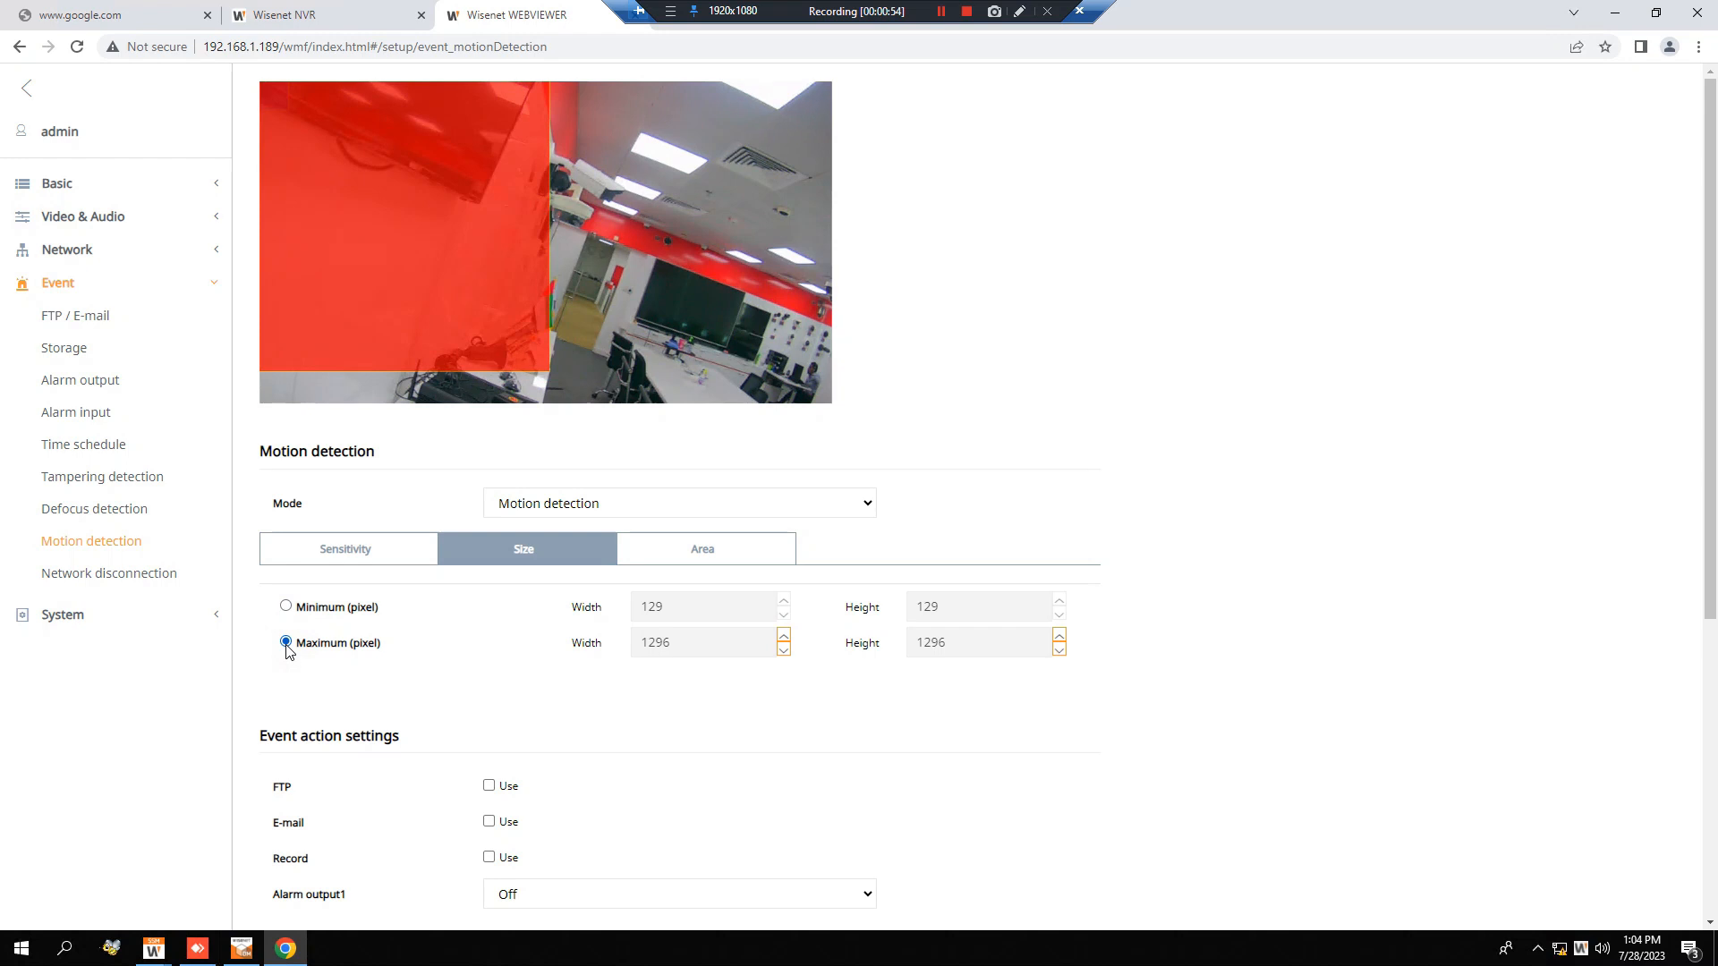
click(286, 608)
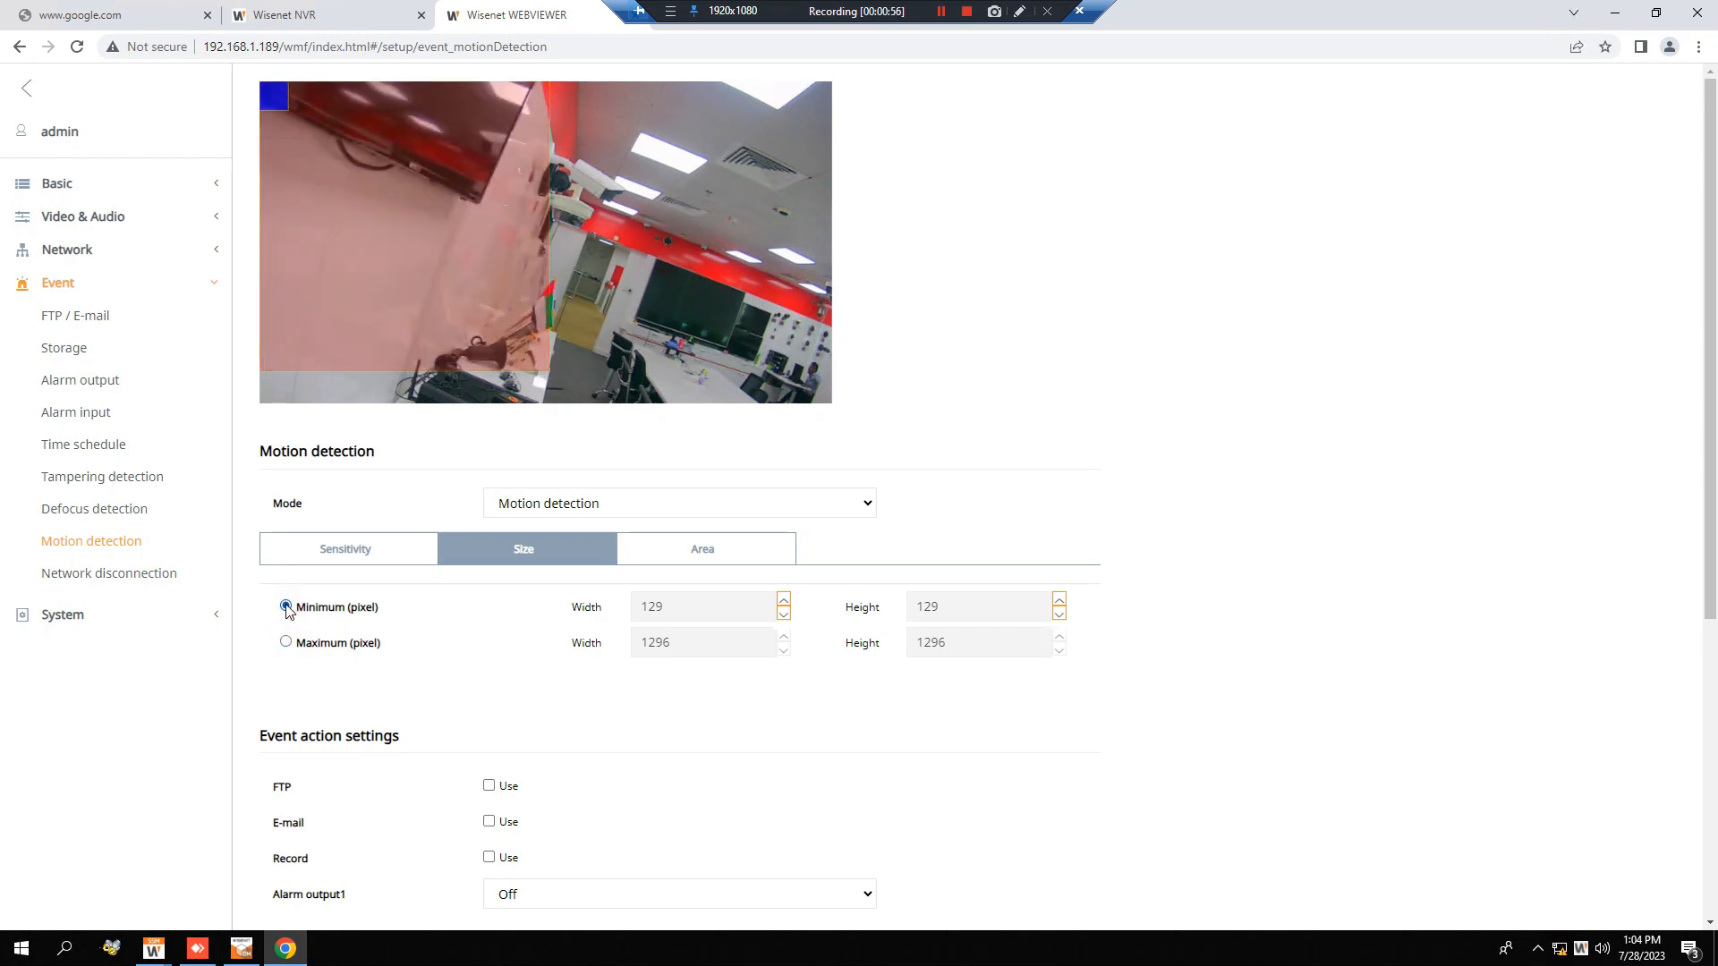
click(784, 615)
click(784, 615)
click(785, 615)
click(784, 614)
click(1060, 616)
click(1060, 615)
click(1060, 615)
click(1060, 616)
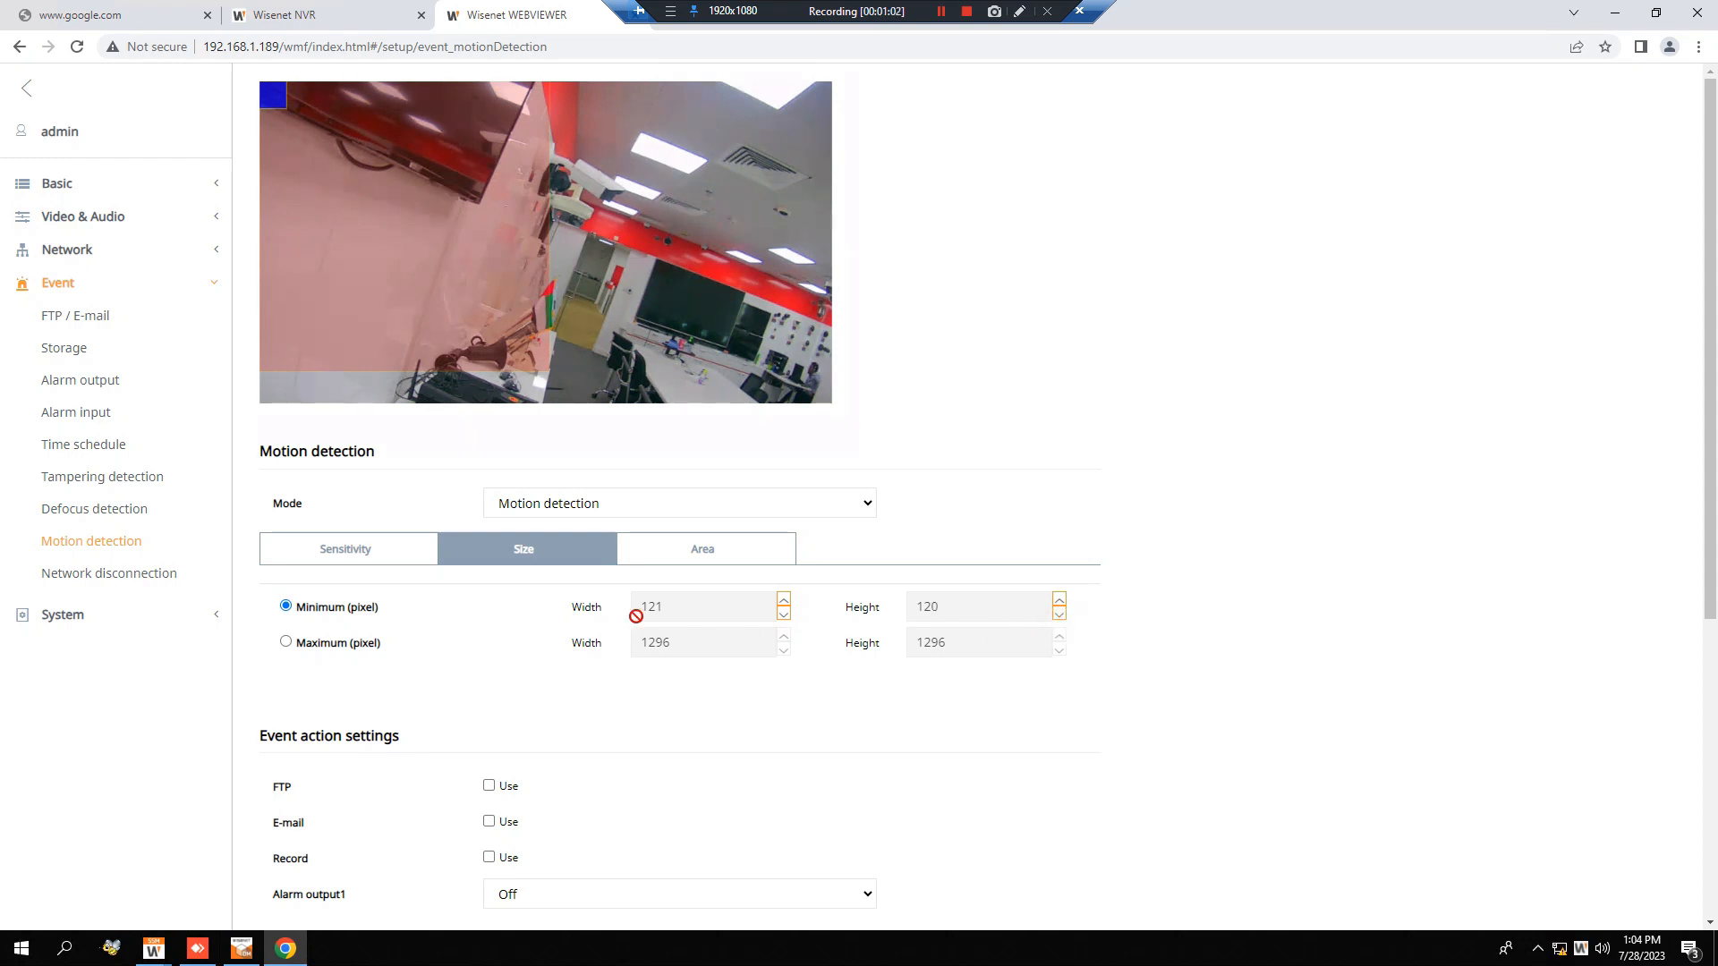
Switch to the motion detection area settings and choose Detection area as the area type.
click(667, 564)
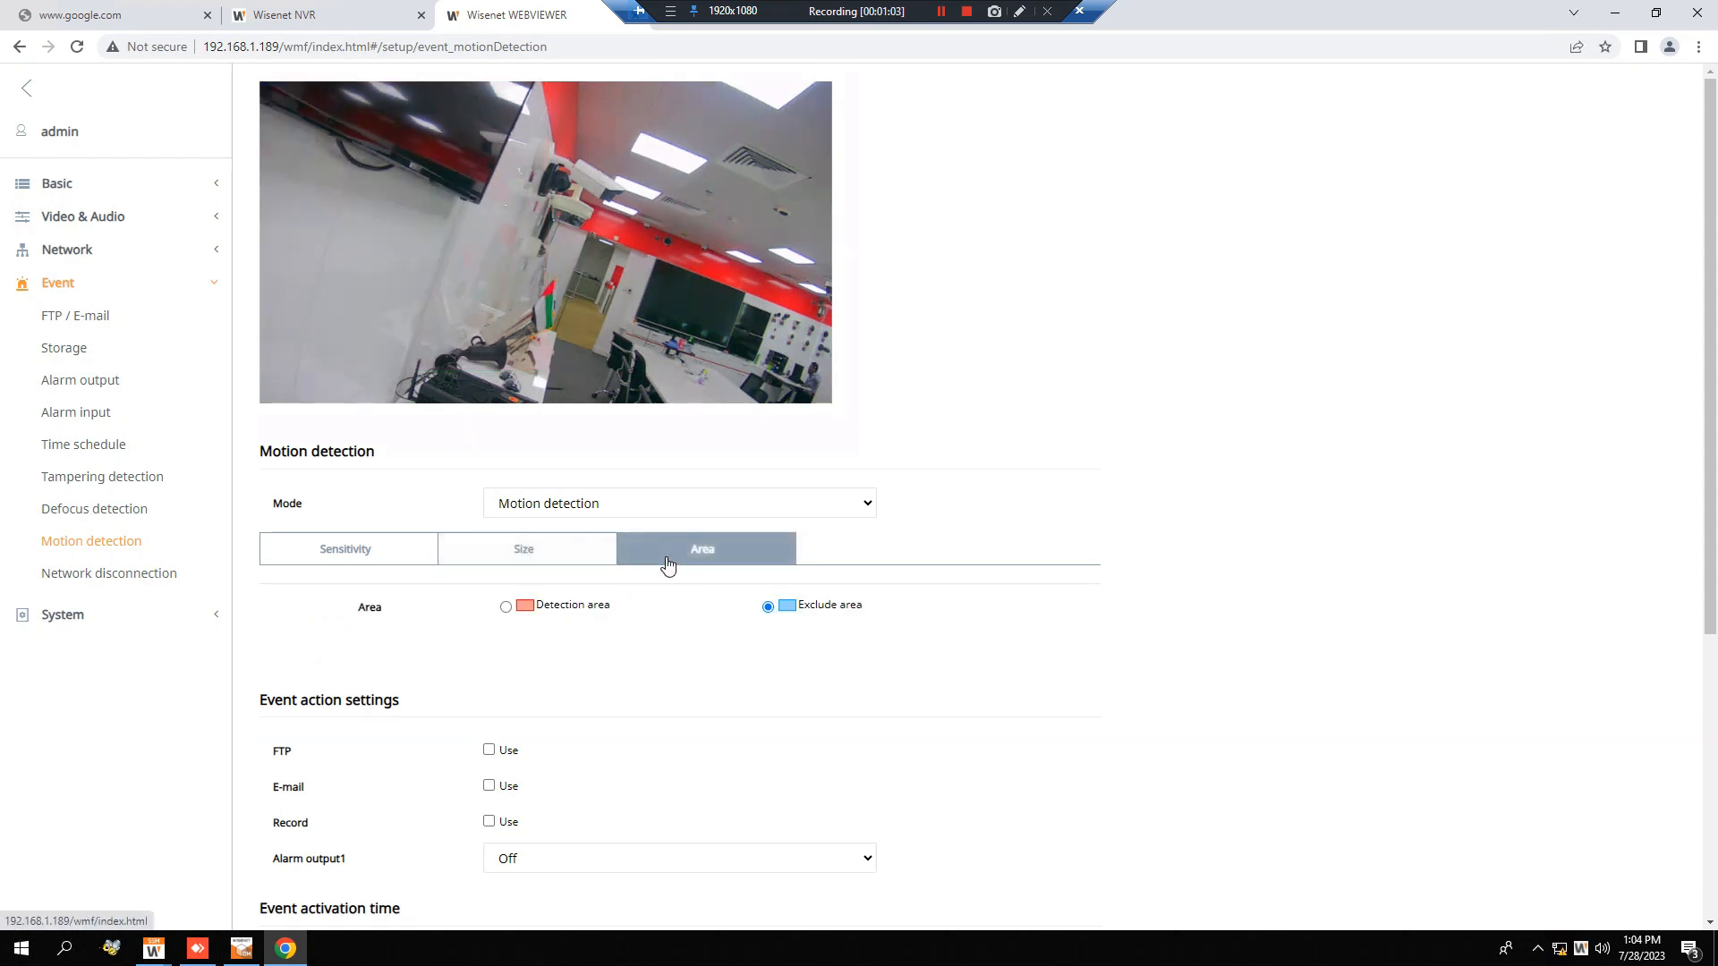
click(507, 607)
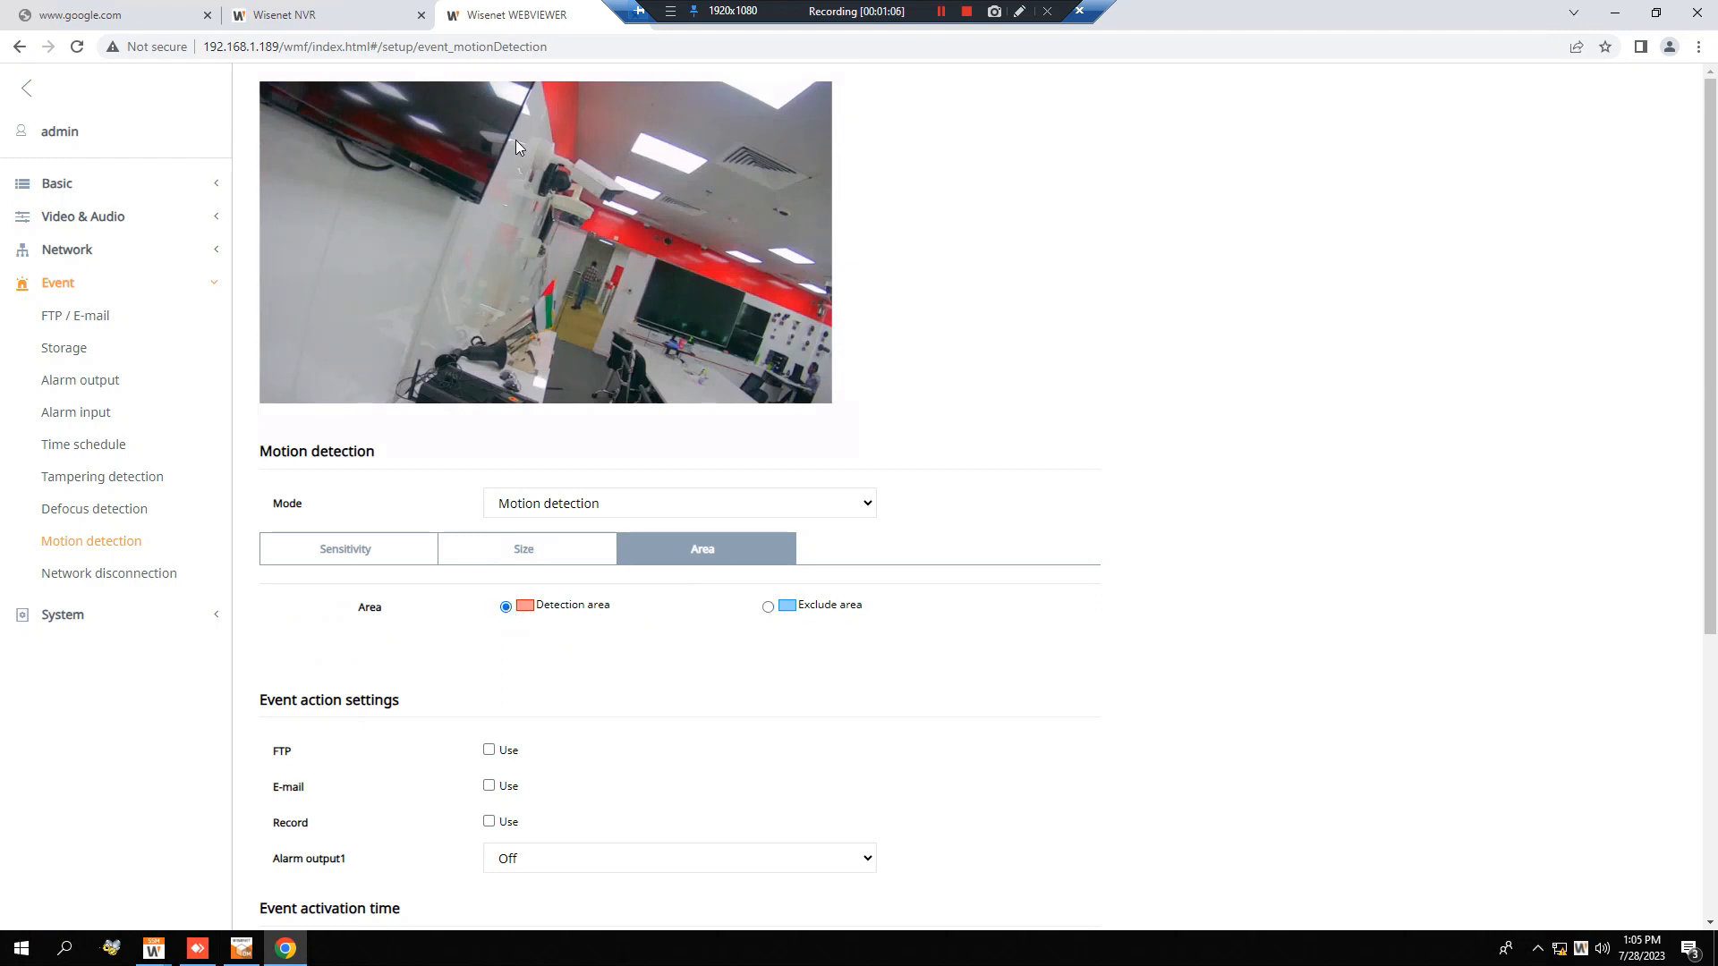
Draw a large four-sided detection area over the middle of the camera image and a second, smaller one overlapping its right edge.
click(705, 389)
click(732, 128)
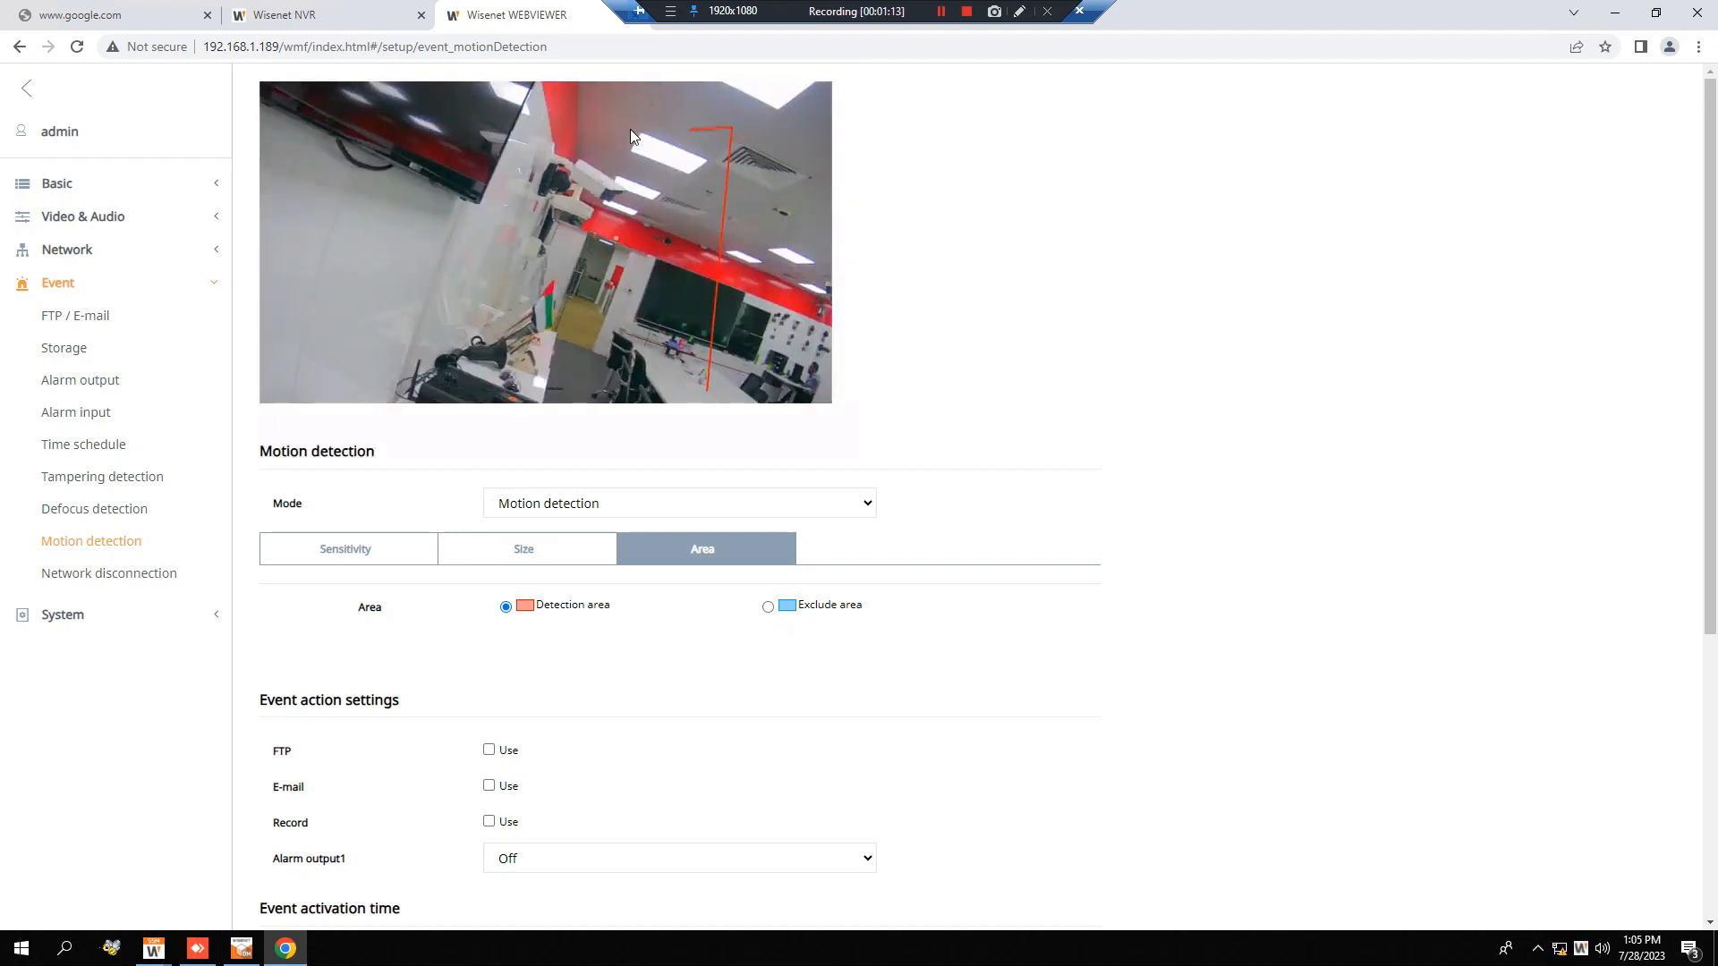
click(337, 108)
click(313, 391)
click(682, 318)
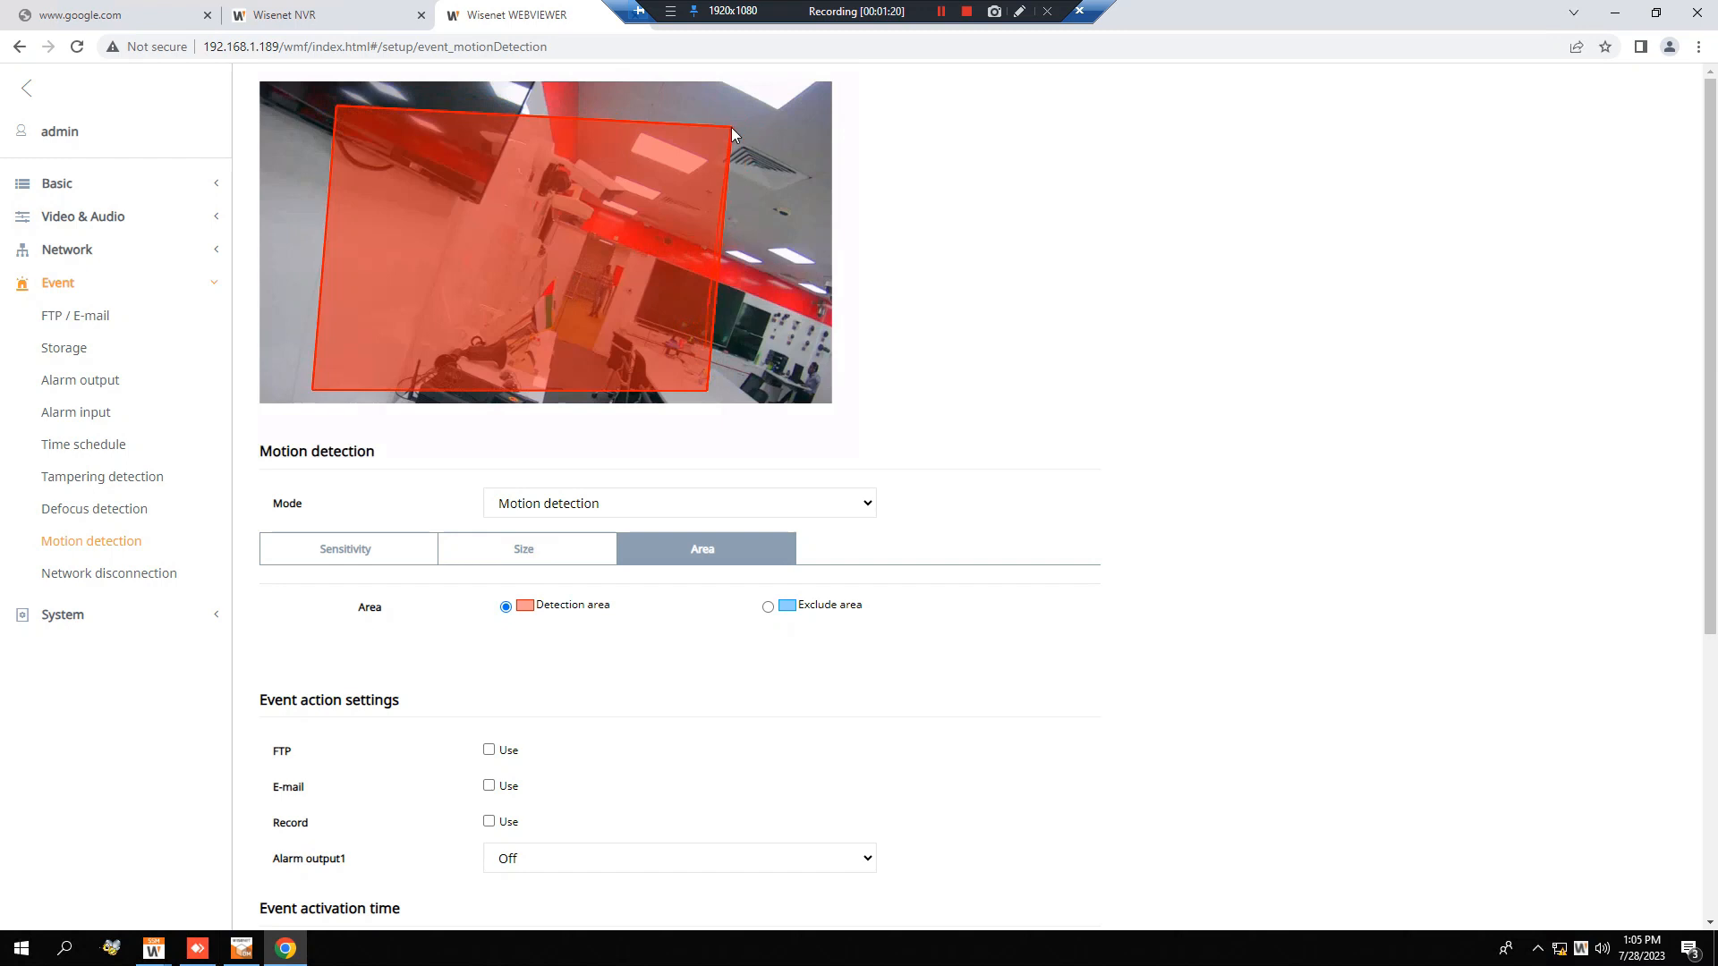
click(828, 103)
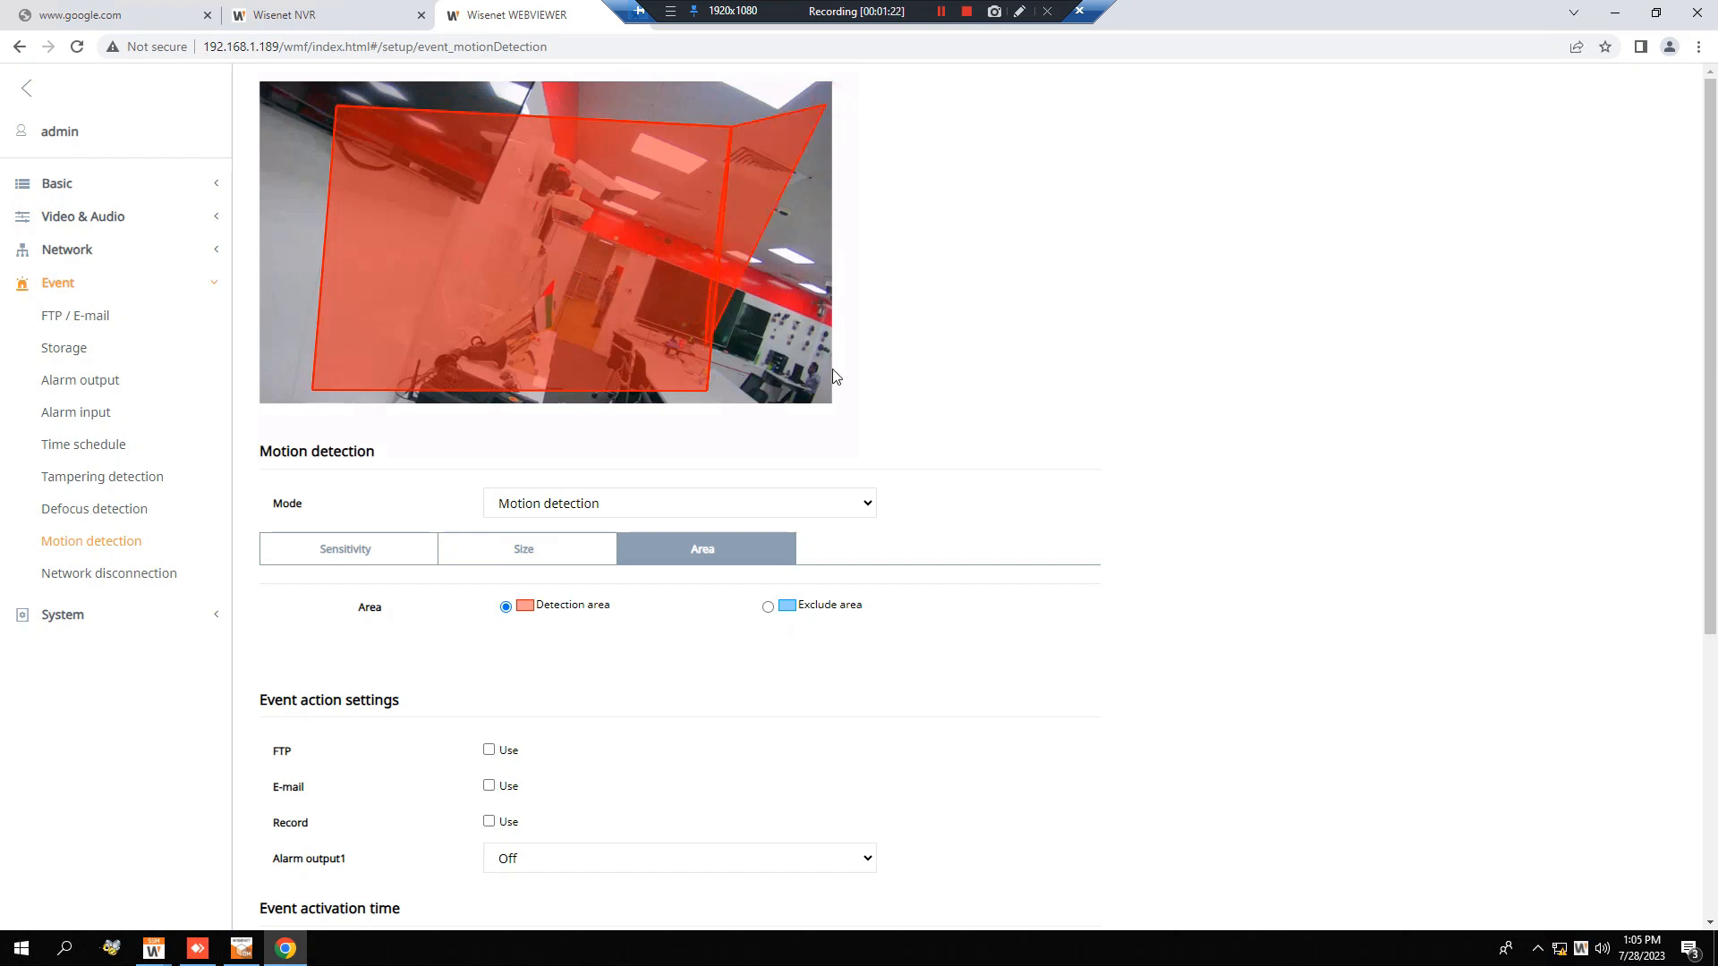
Delete both drawn detection areas from the camera image, the smaller one first.
right_click(751, 200)
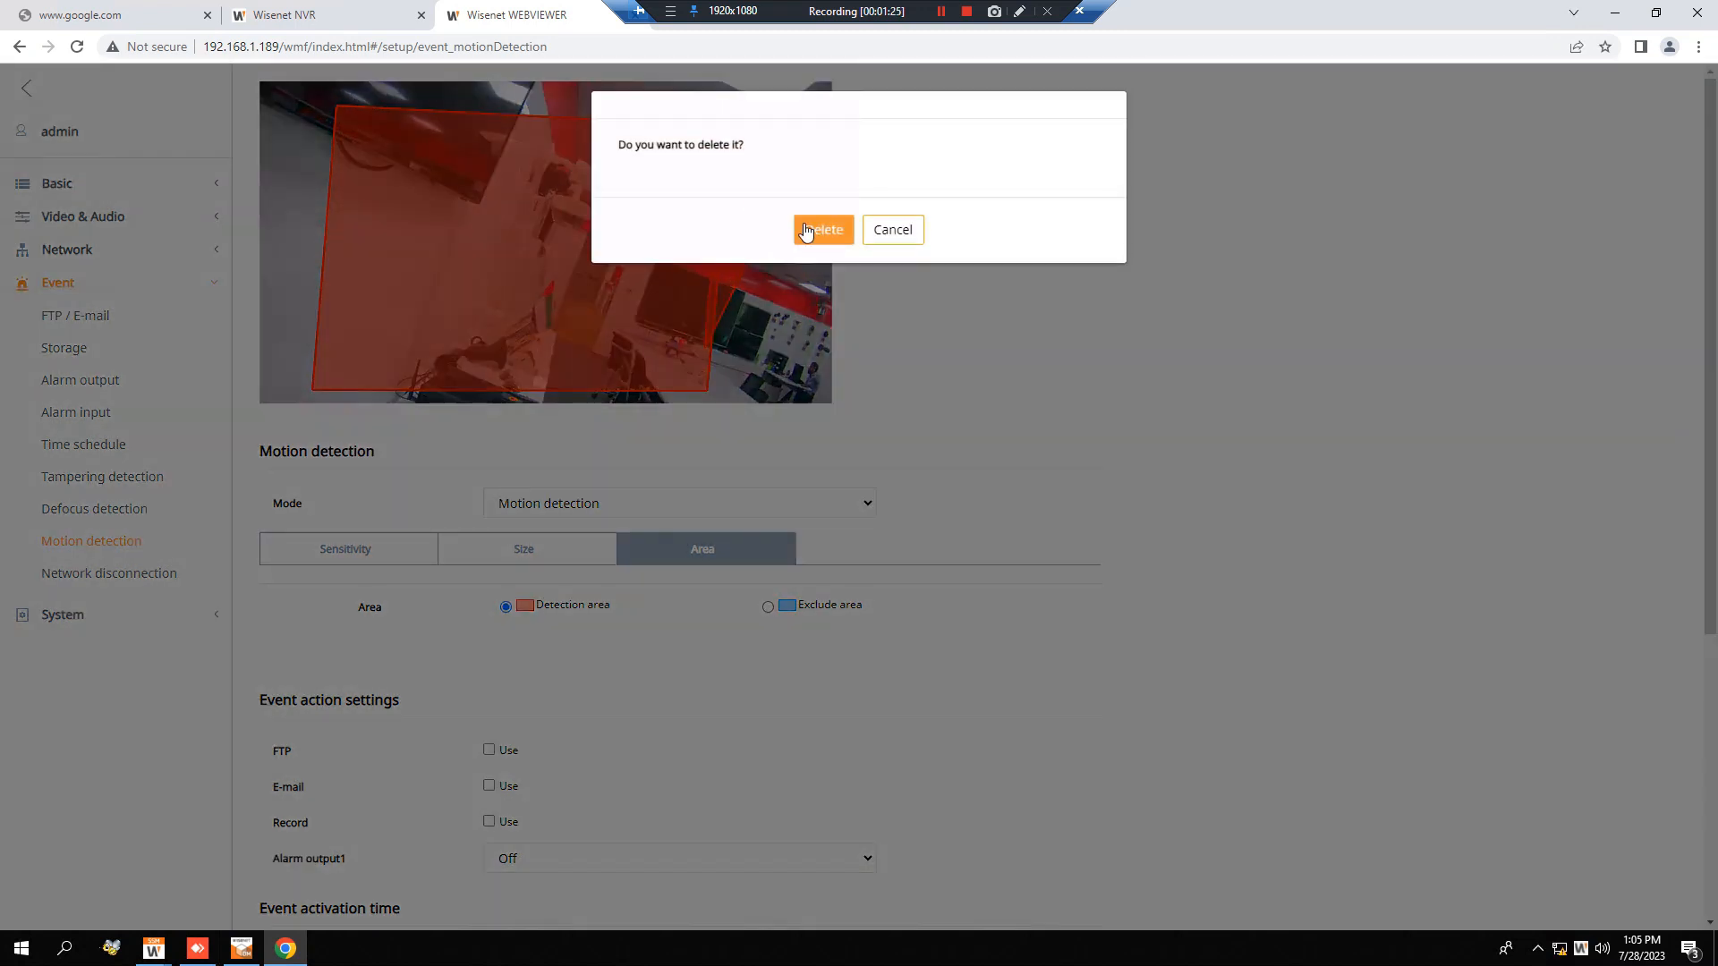
click(805, 230)
right_click(671, 251)
click(824, 231)
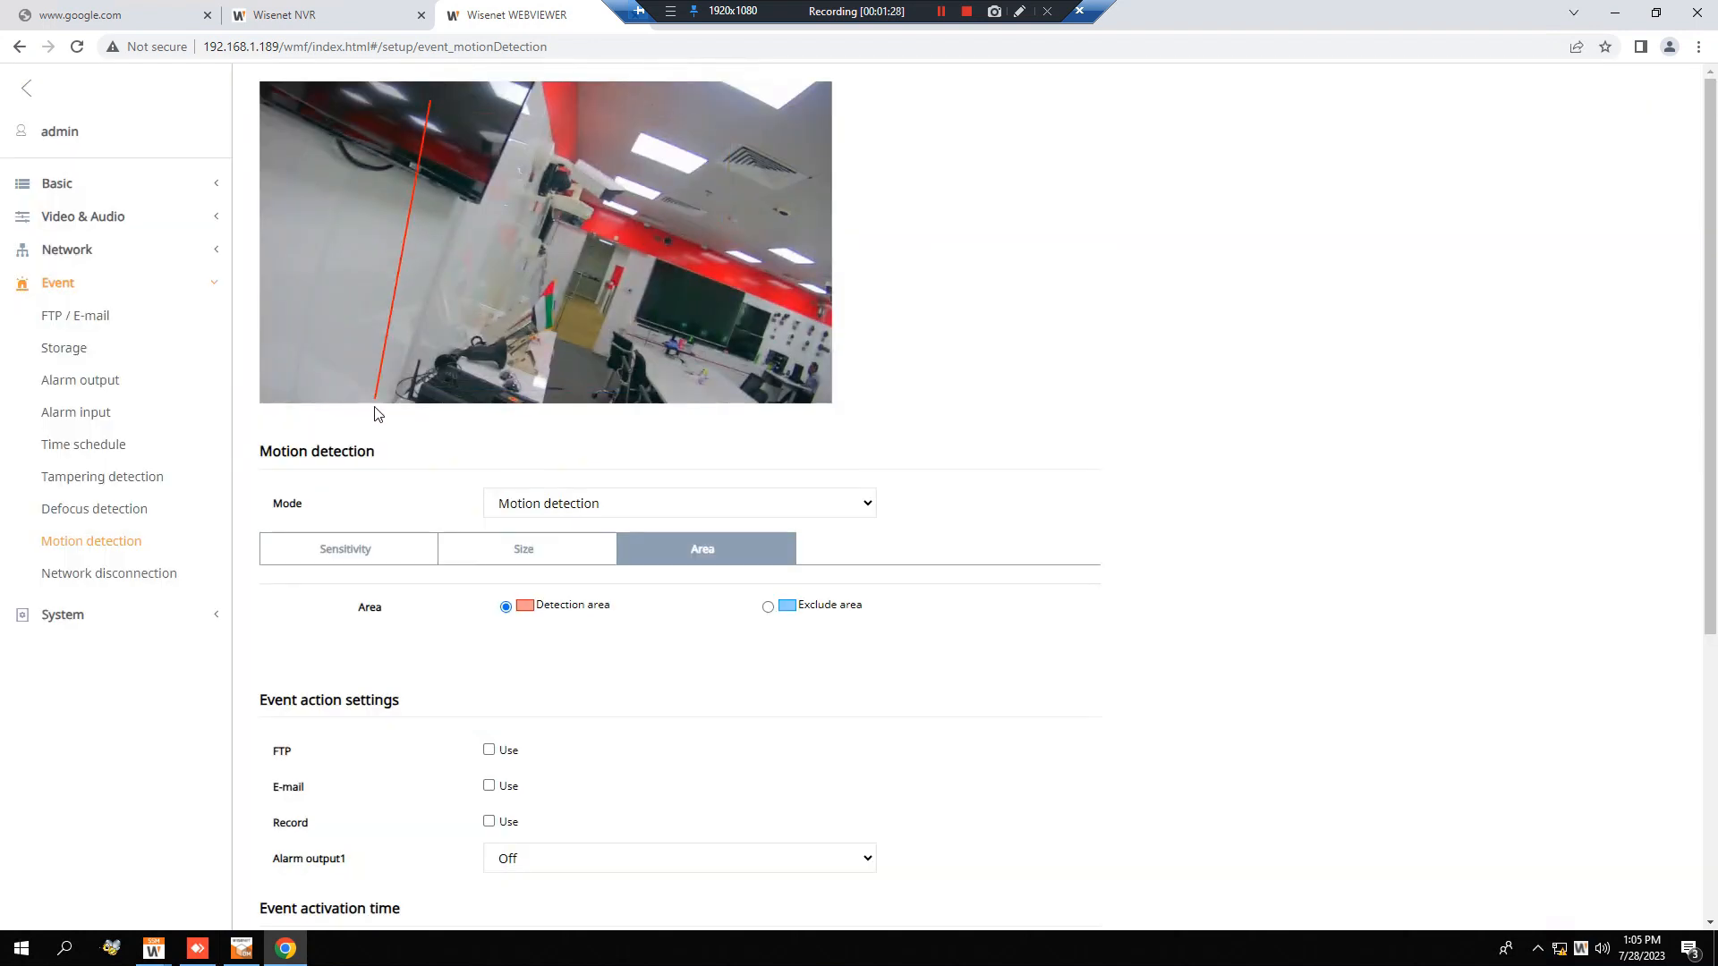
Draw a four-sided detection area covering the middle and right part of the camera image.
click(393, 394)
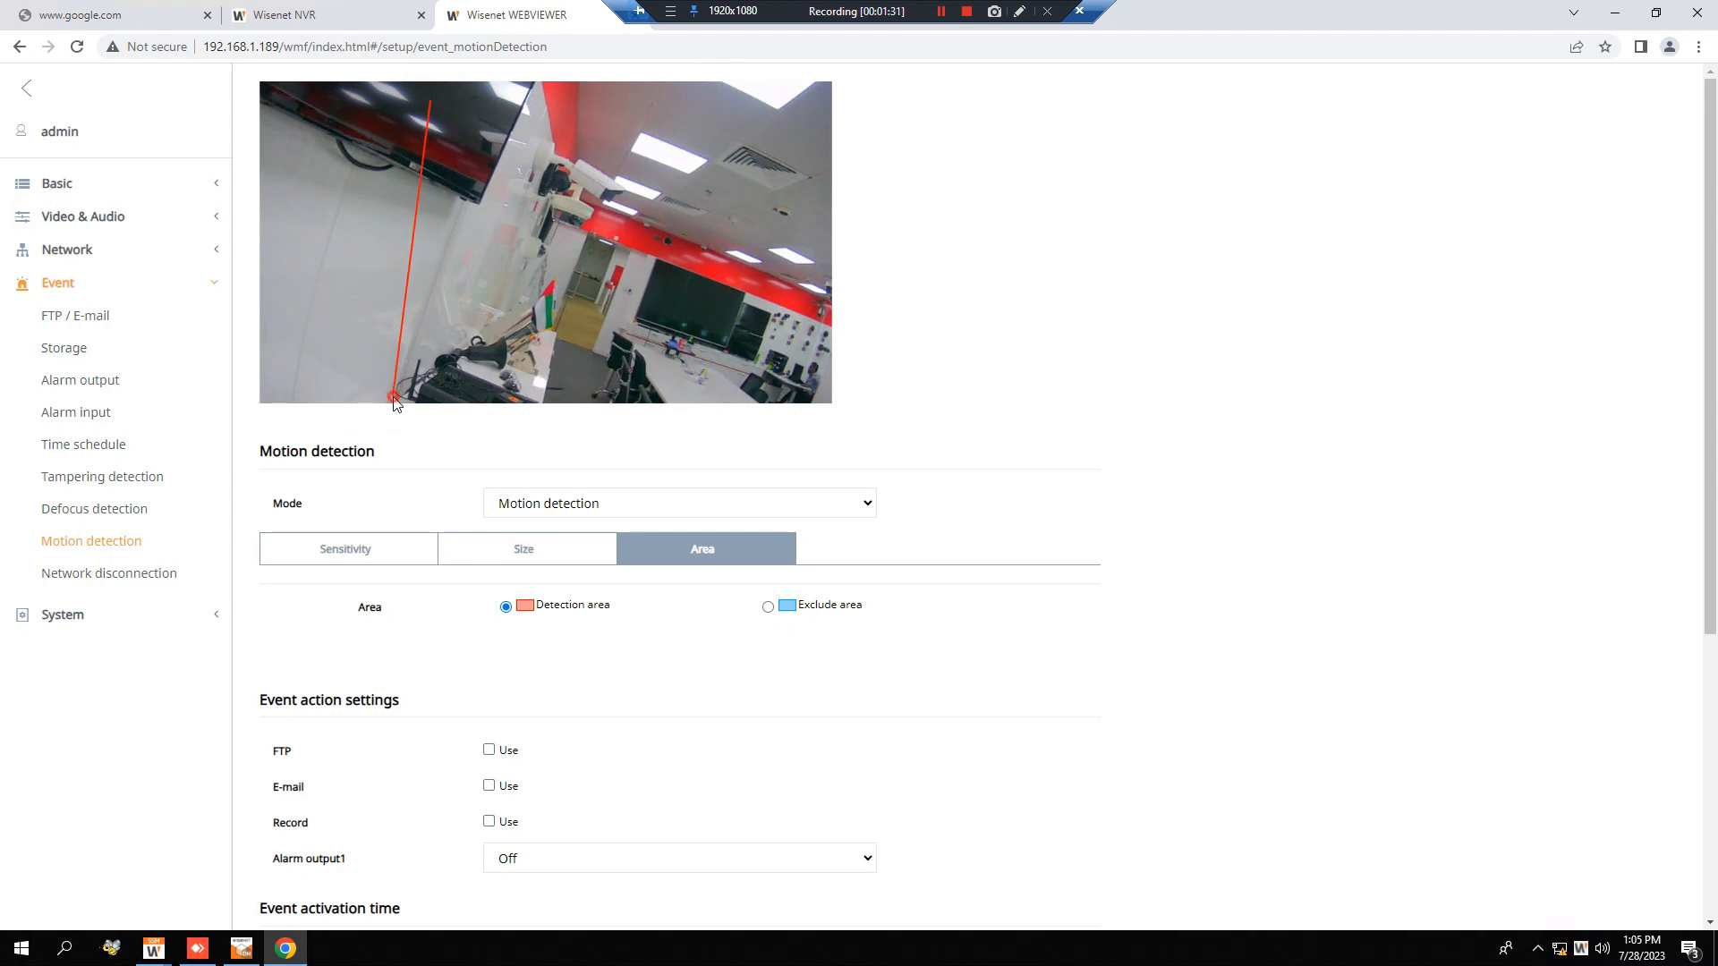
click(810, 392)
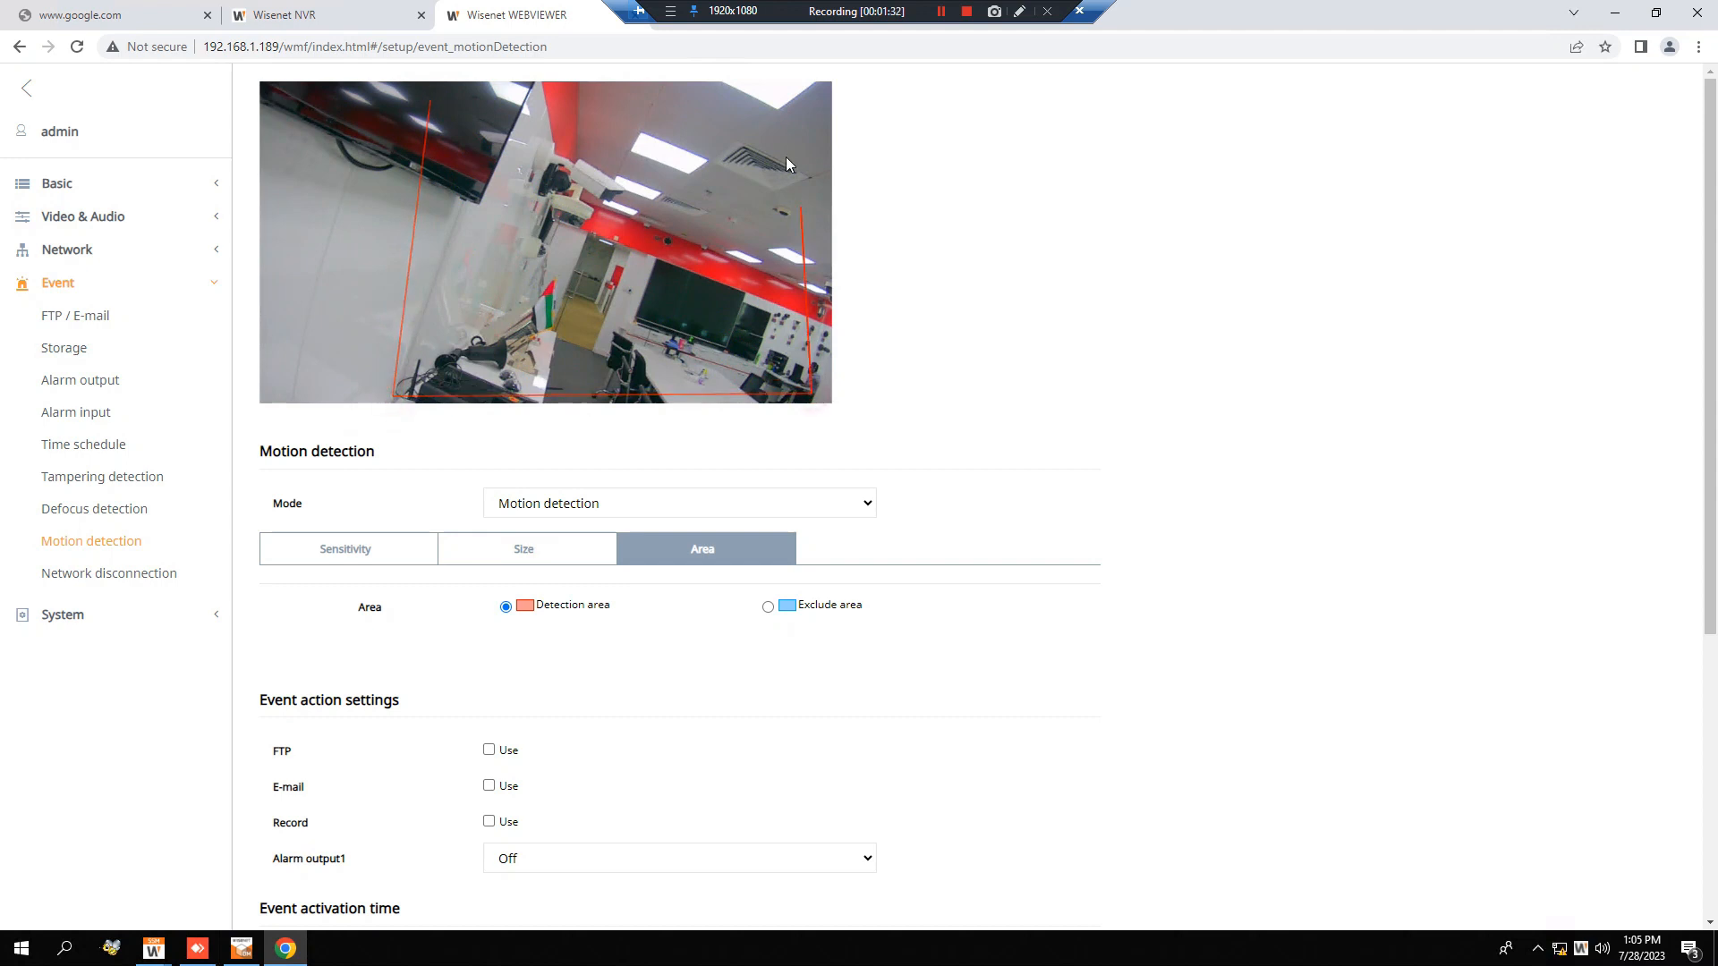
click(802, 109)
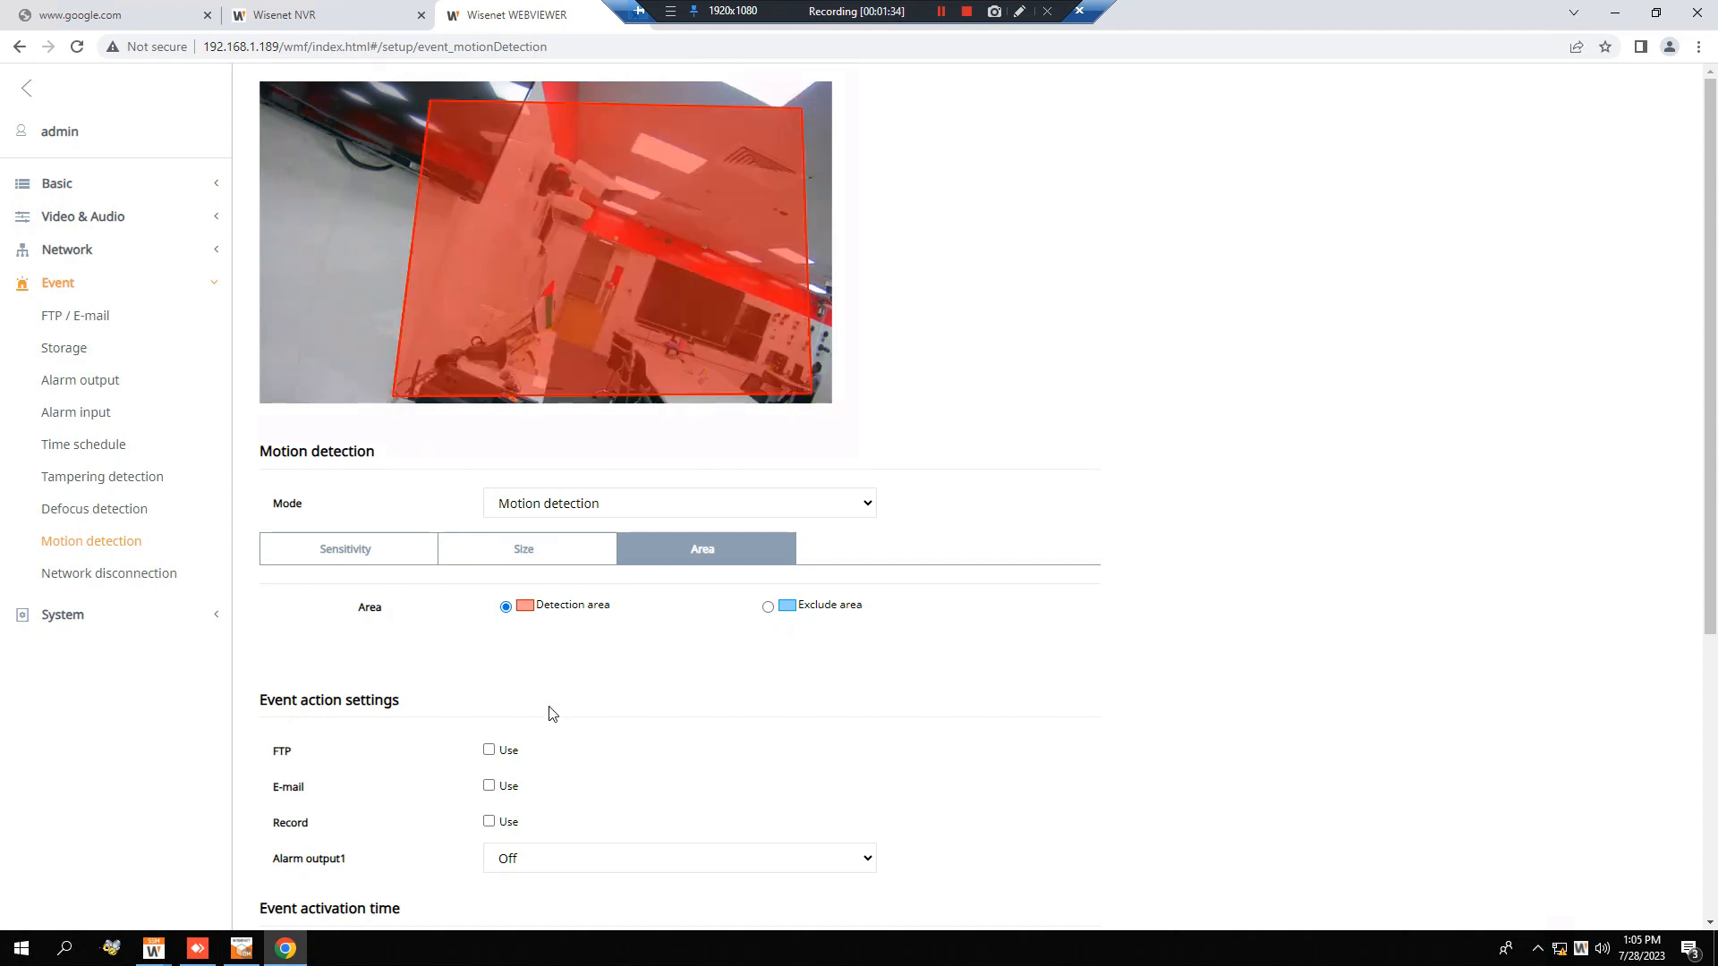
Apply the motion detection settings to the camera and confirm the changes.
scroll(550, 713, down, 4)
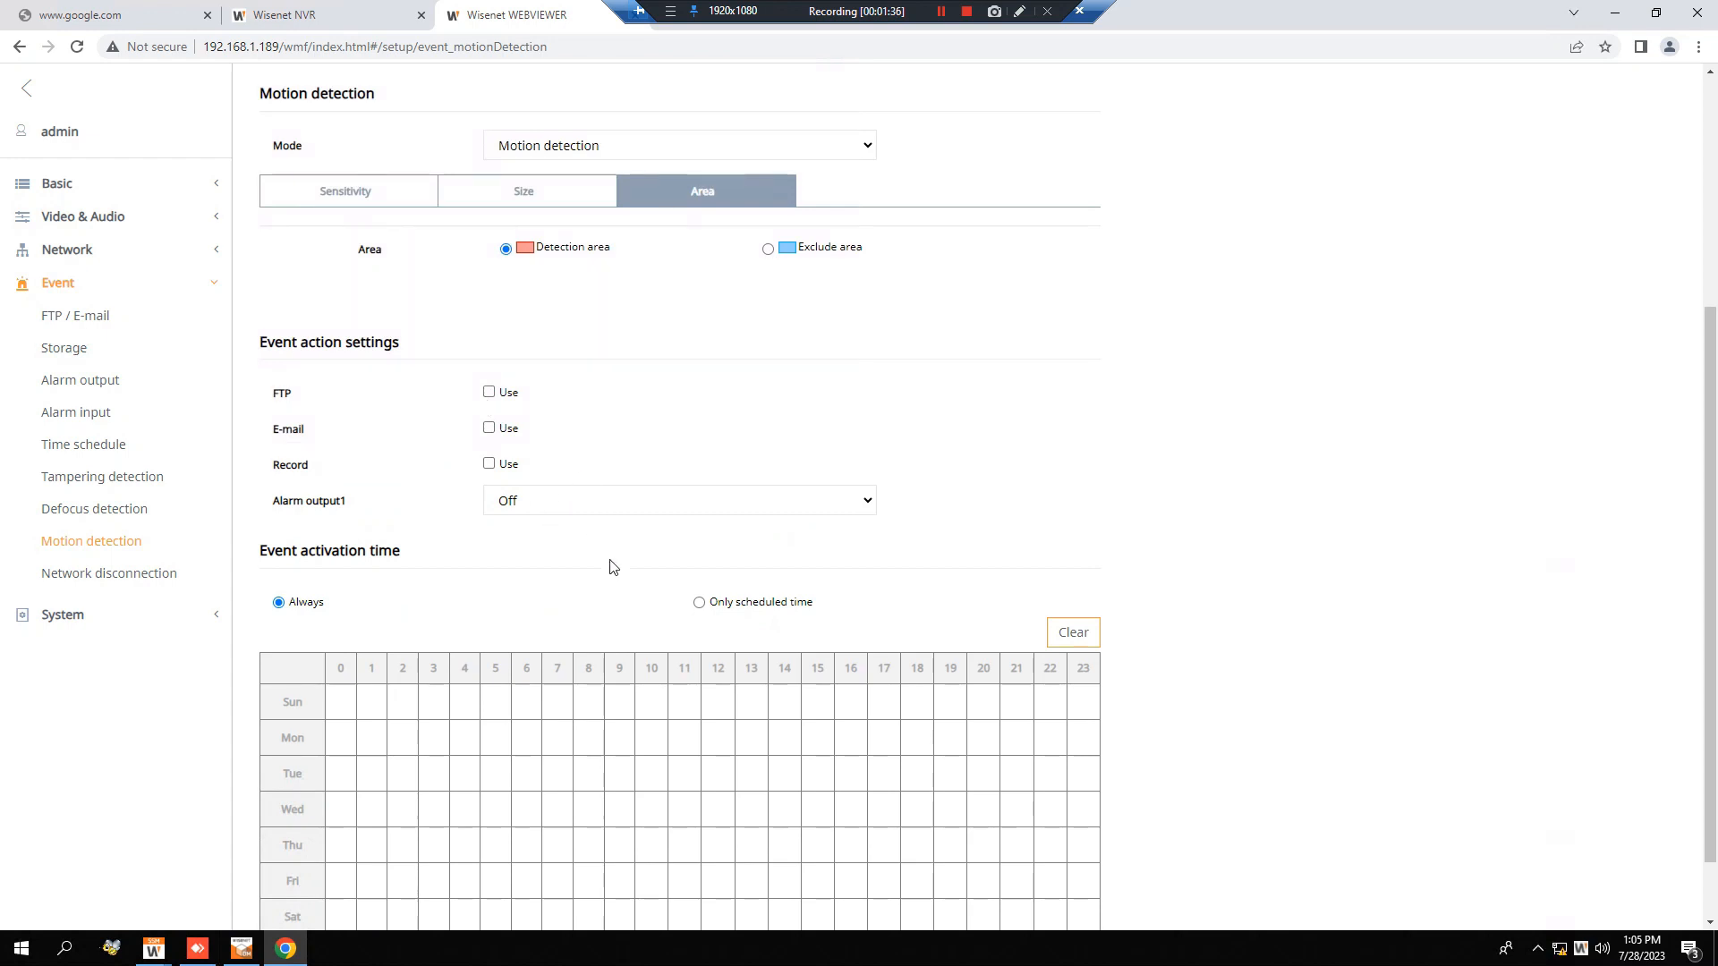
scroll(614, 567, down, 1)
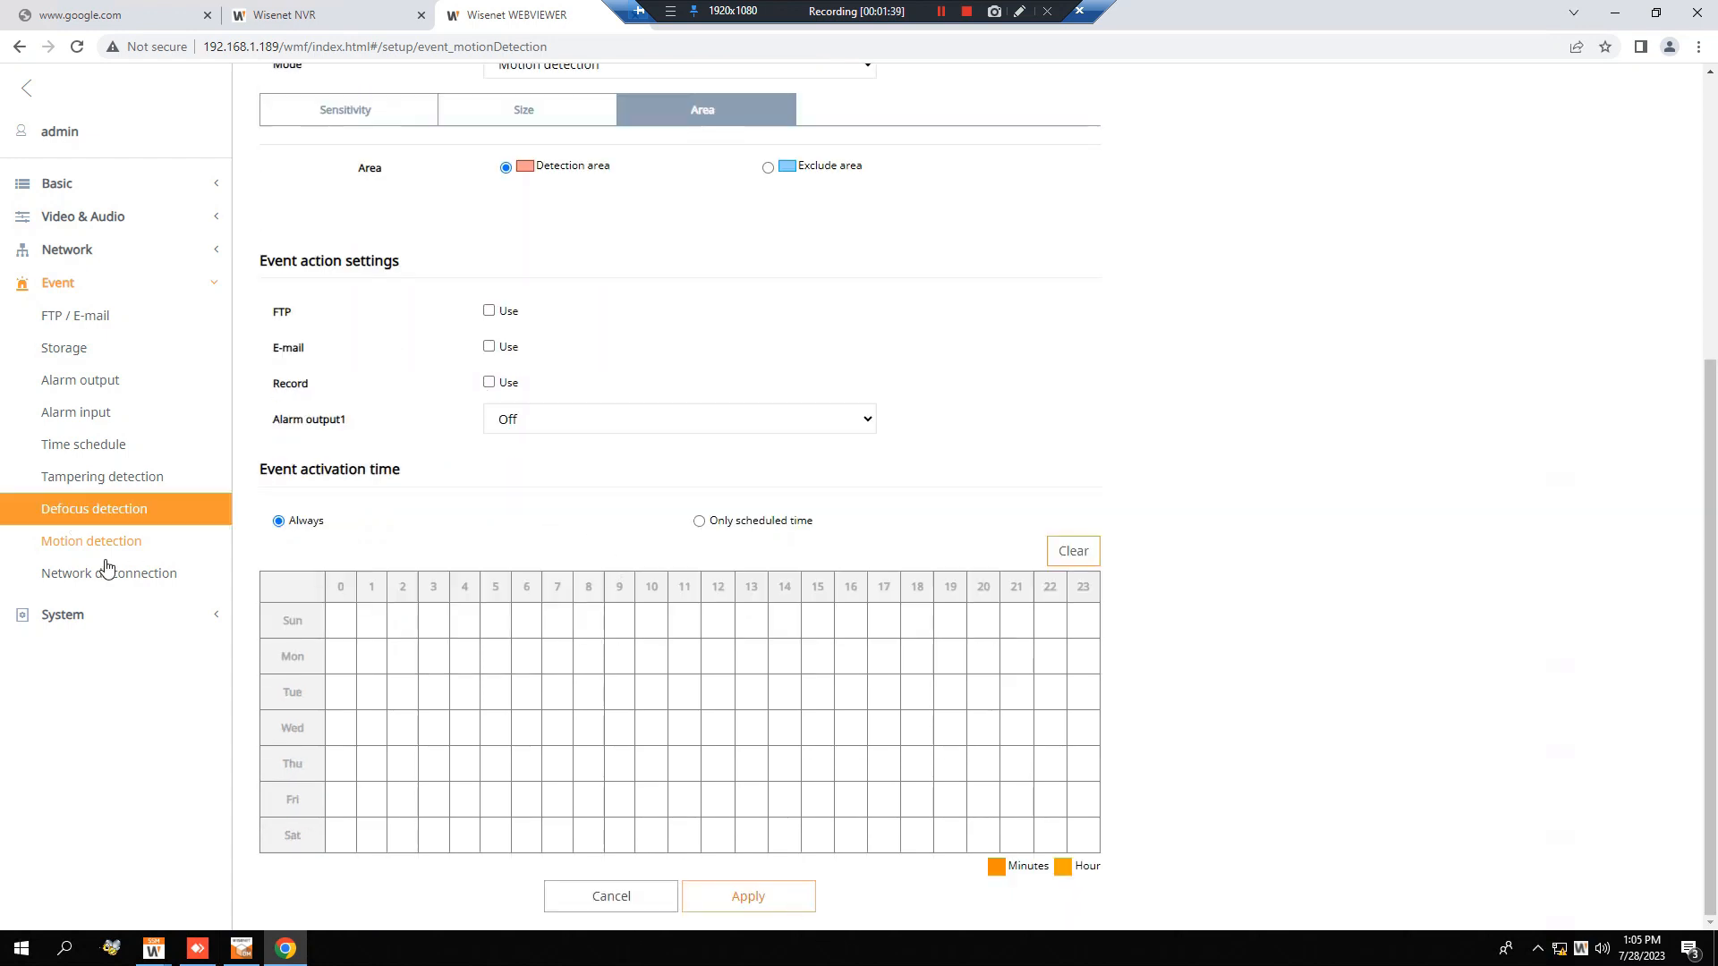
click(753, 910)
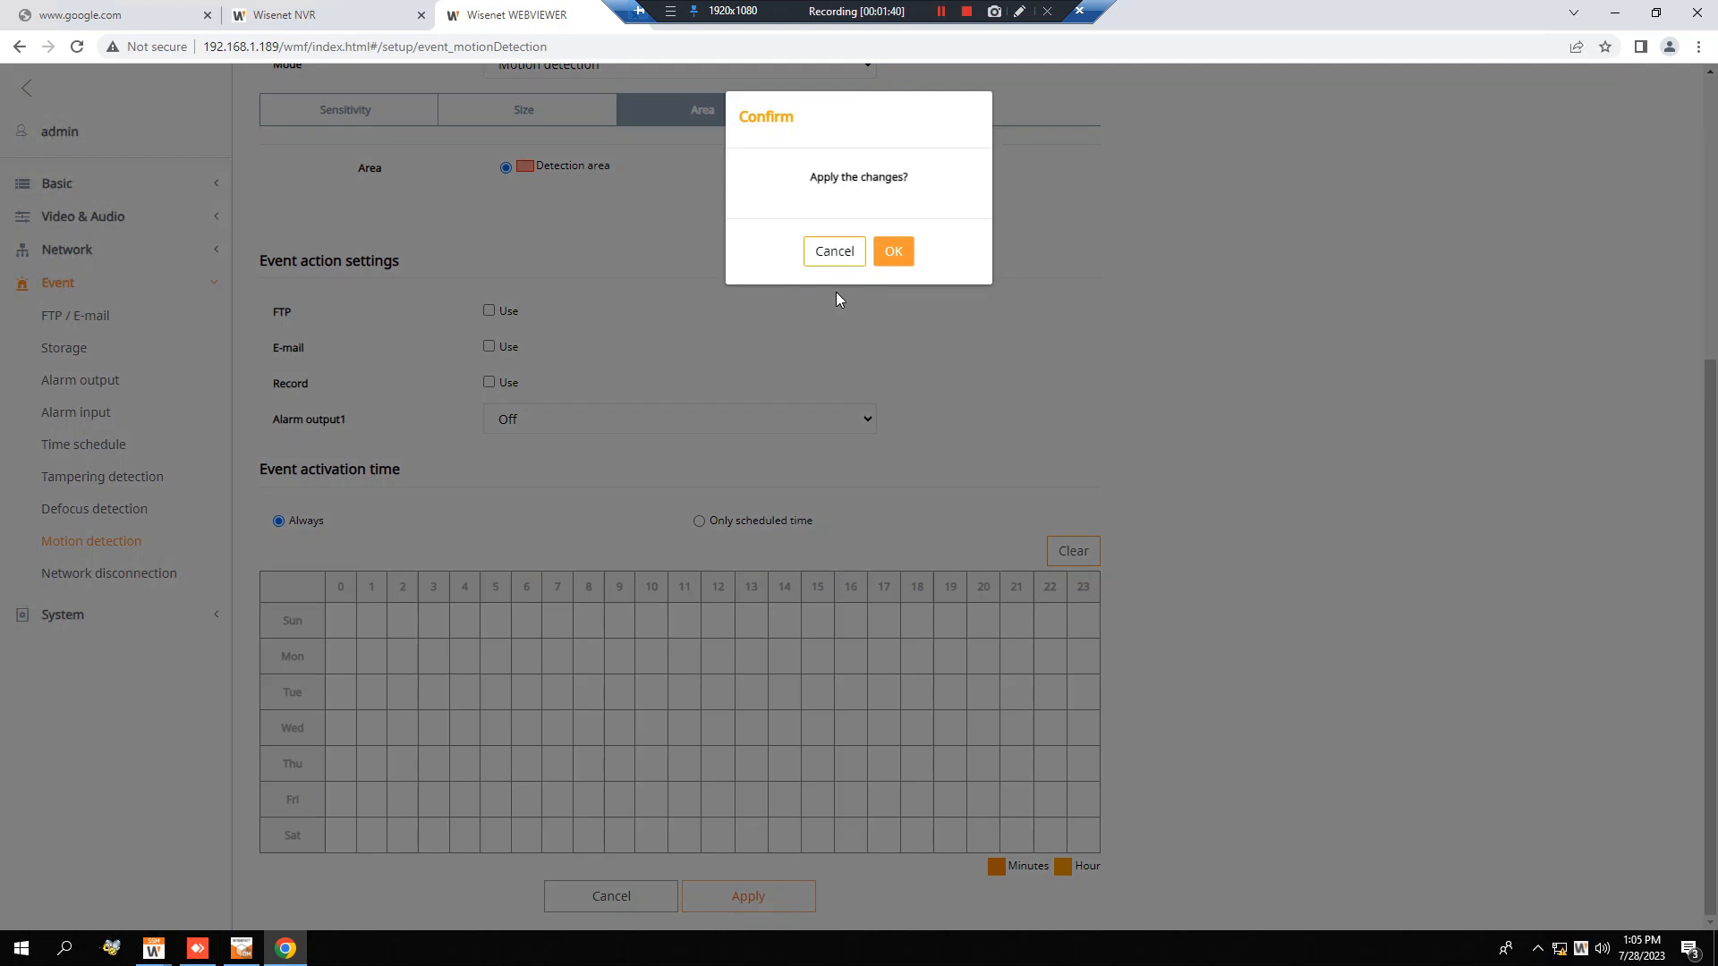
click(891, 263)
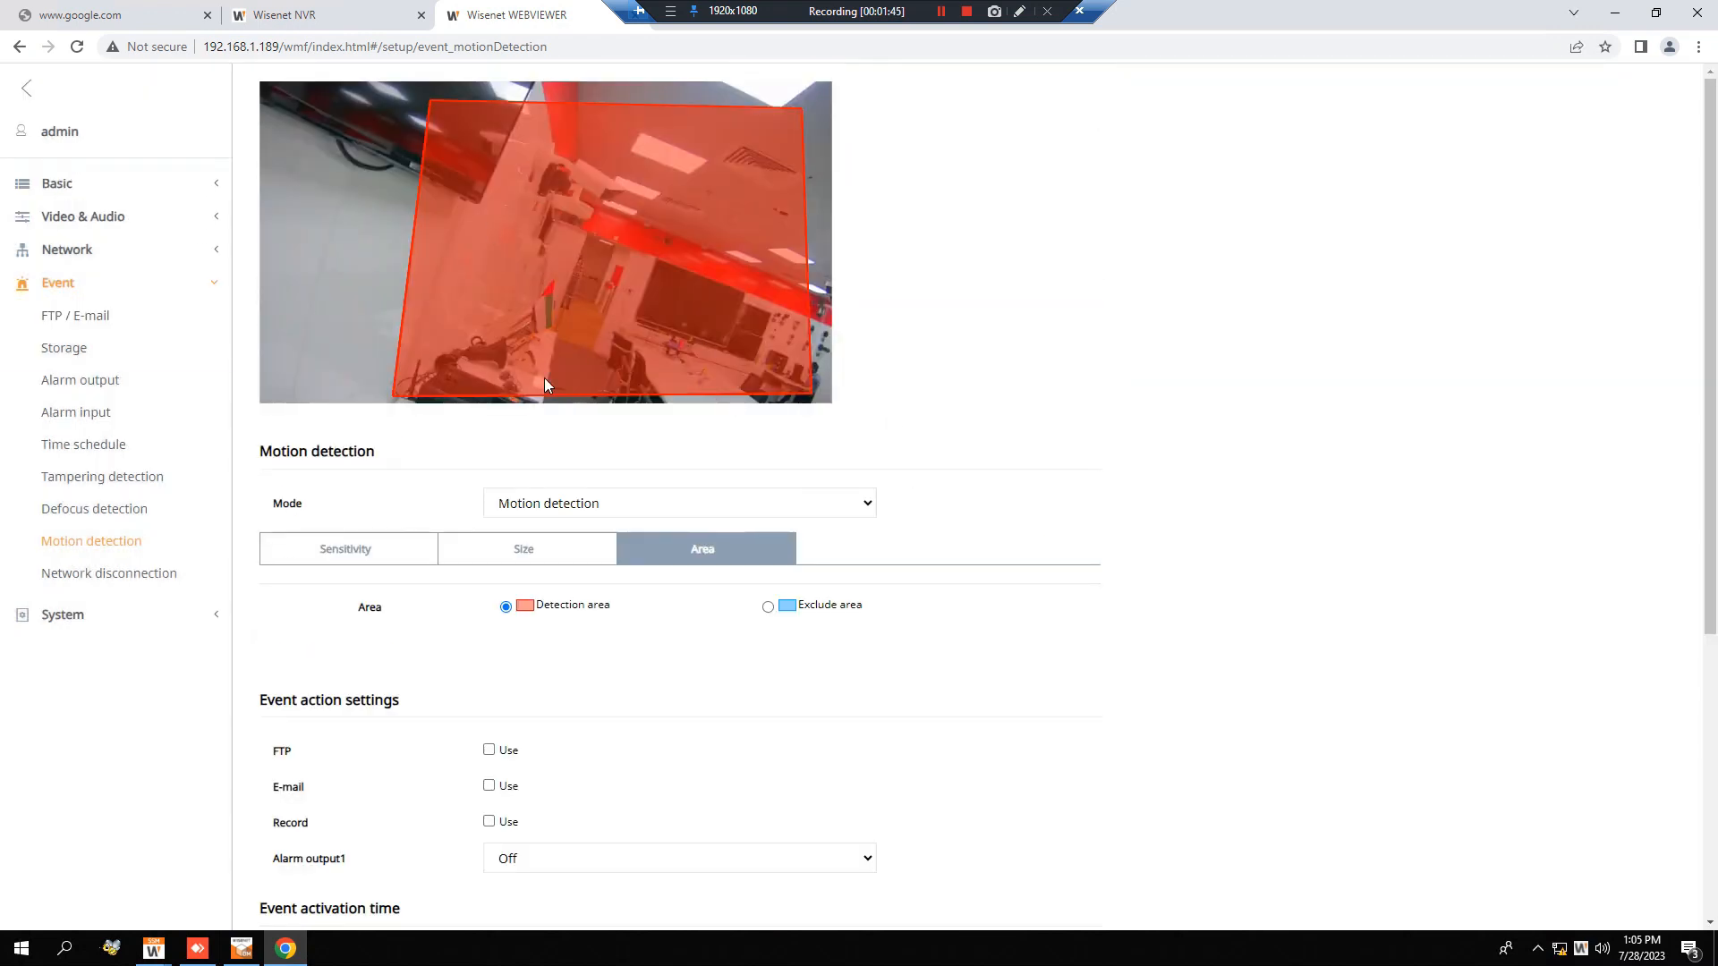
Switch to the Wisenet NVR page and open the Cam Registration page in its device setup.
click(332, 16)
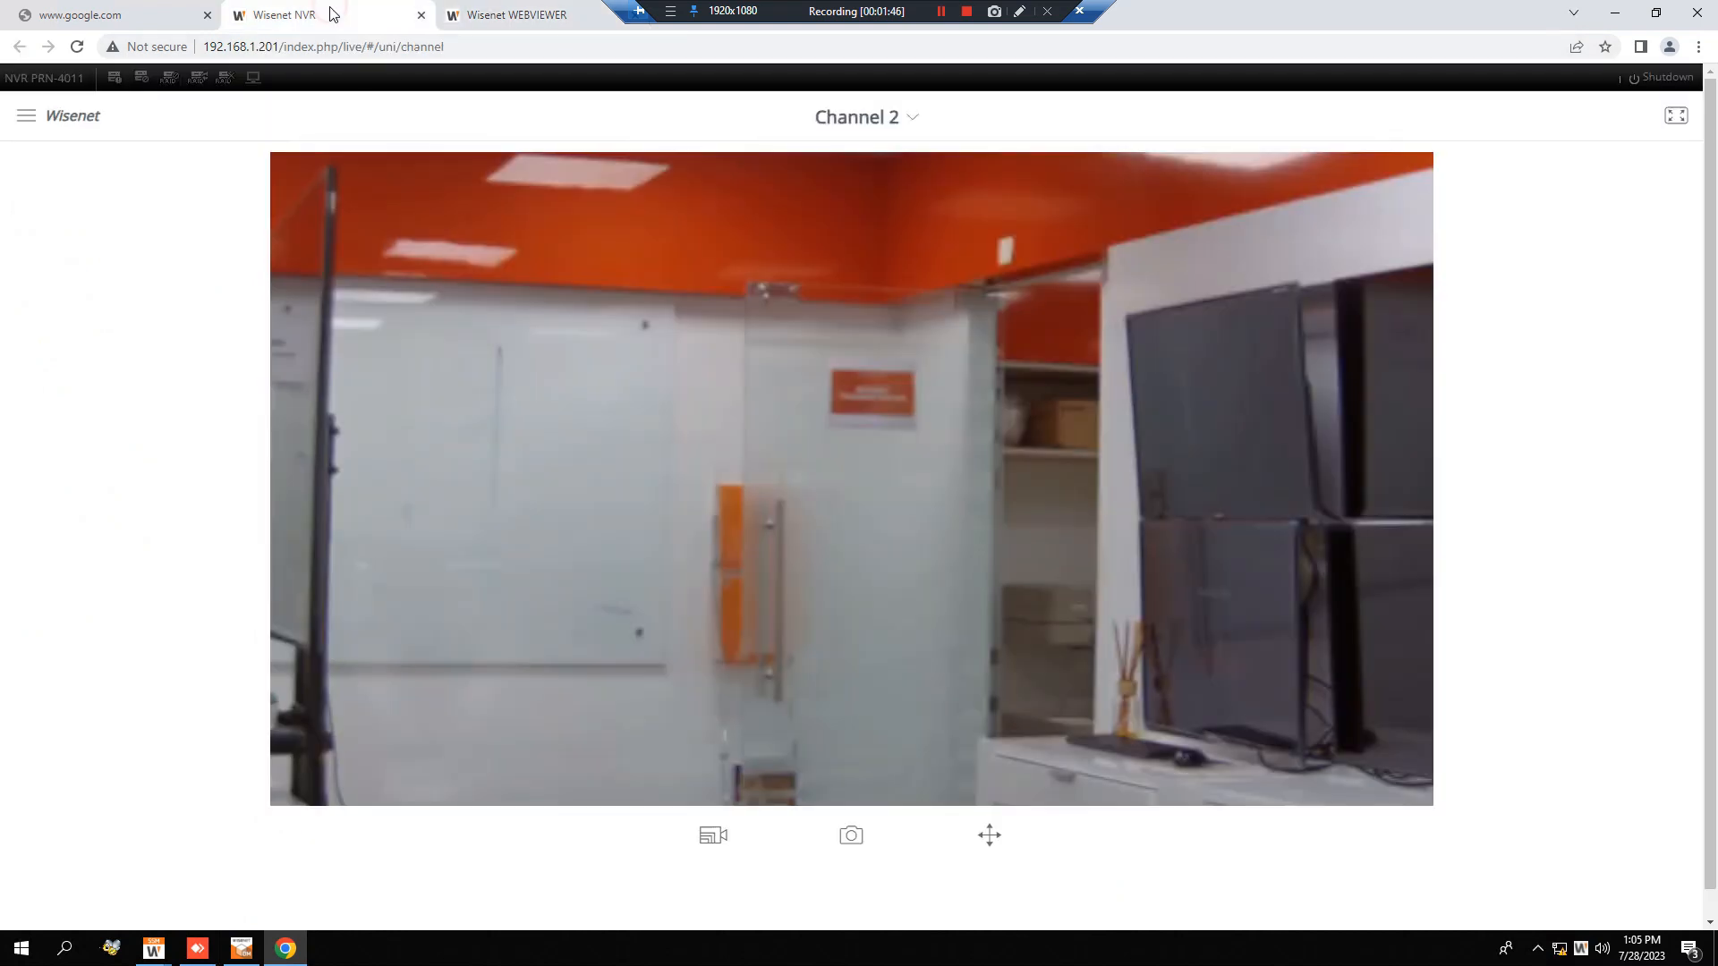
click(472, 19)
click(351, 19)
click(37, 123)
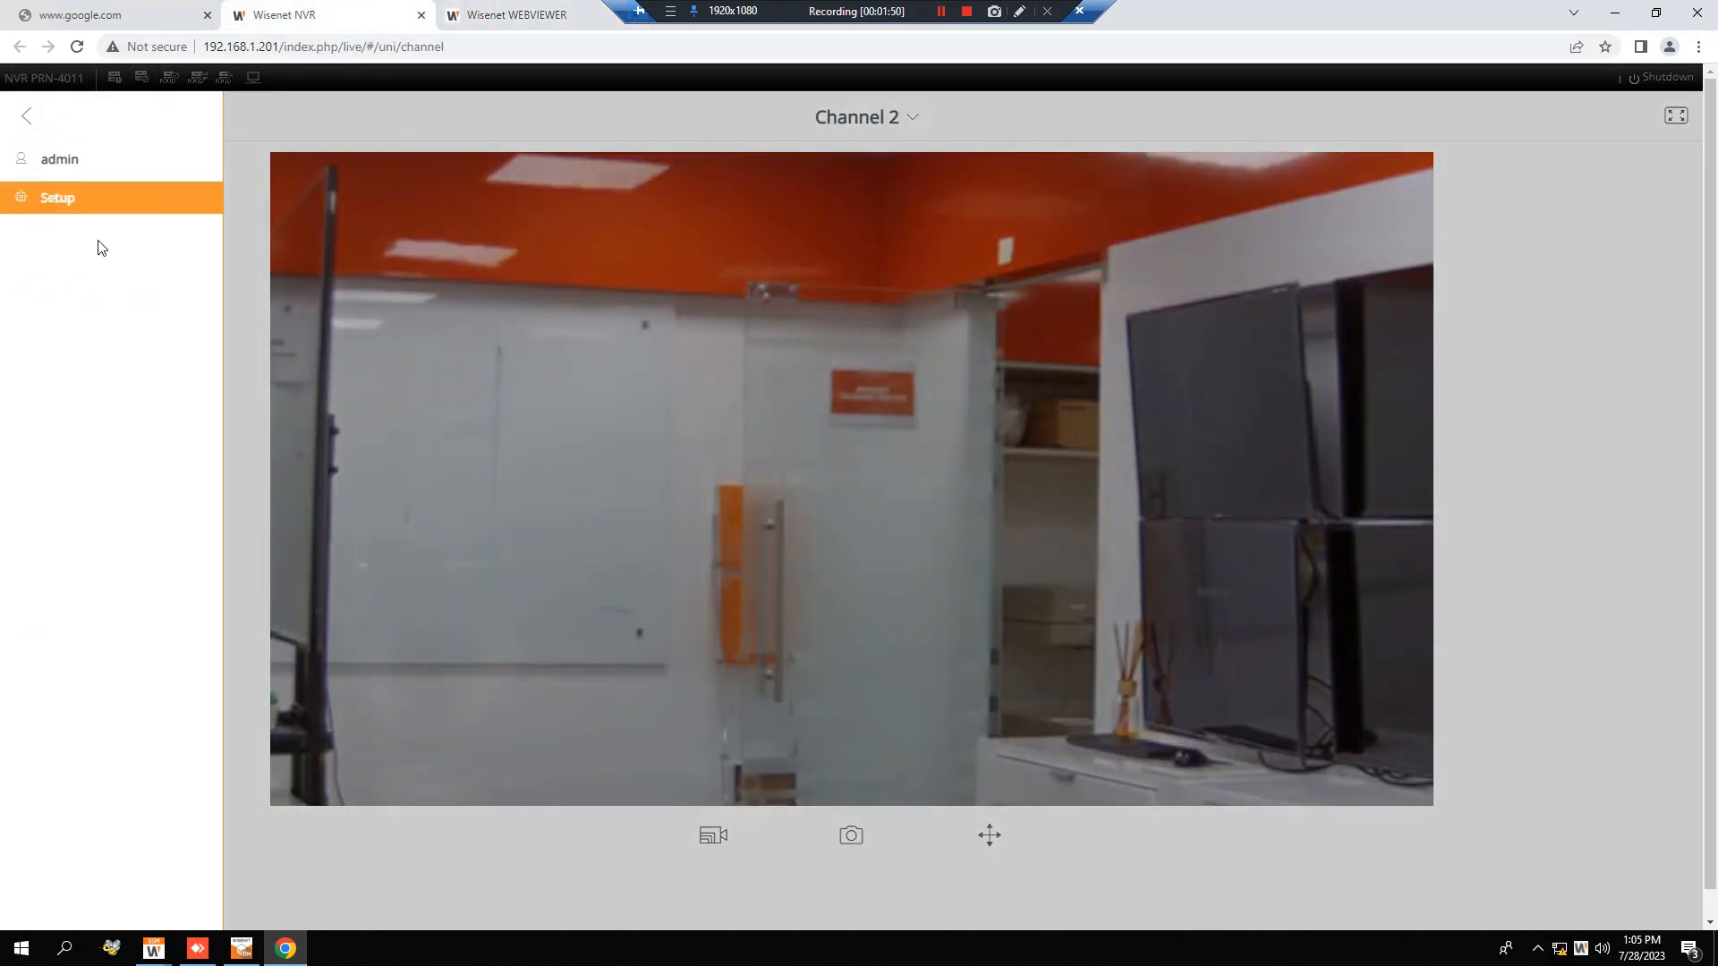
click(70, 199)
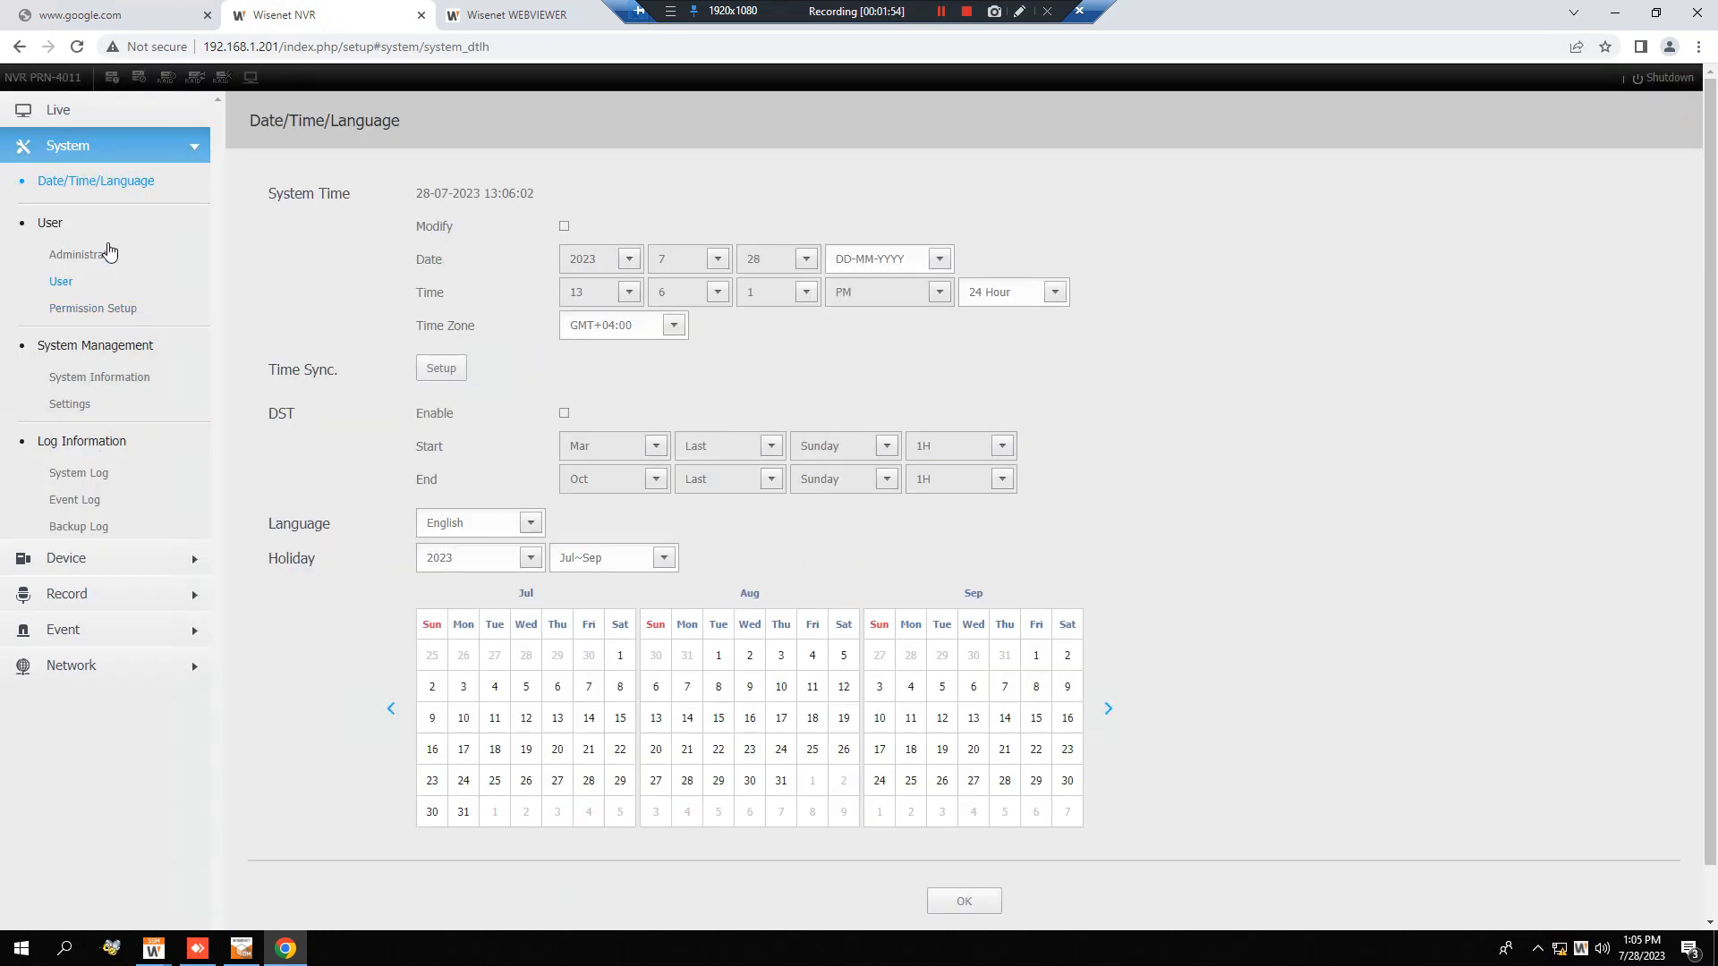
click(88, 563)
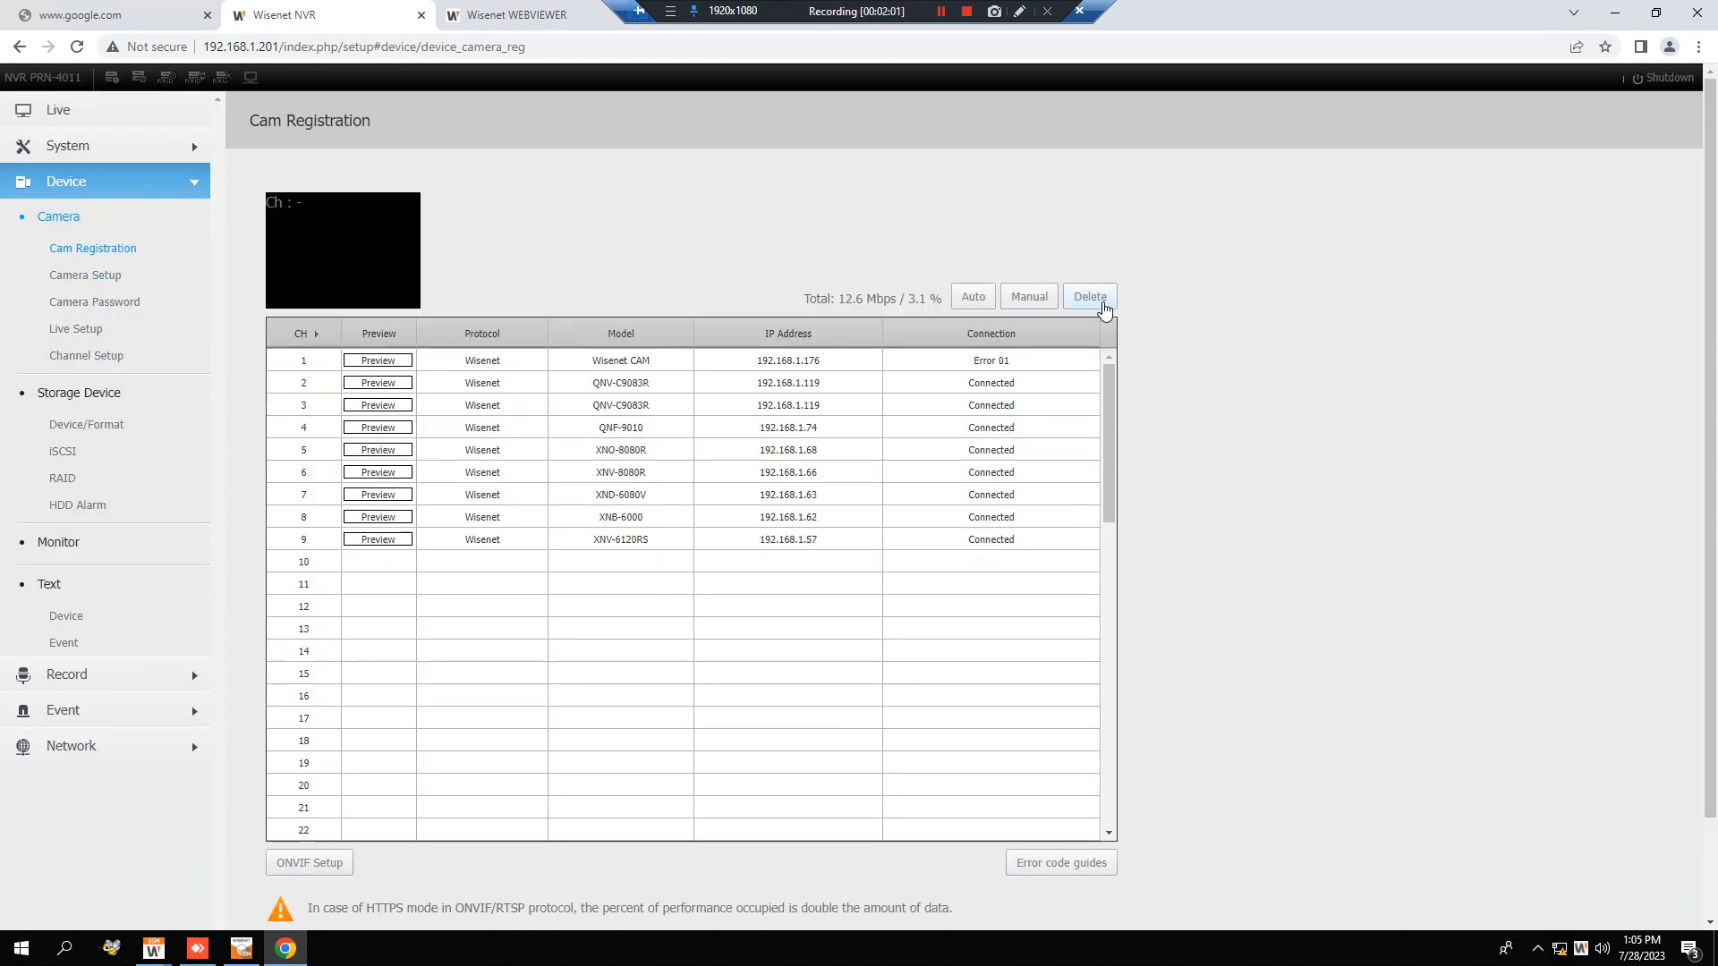
Check the connection settings of the channel 1 camera and close them without changes.
click(826, 369)
double_click(831, 374)
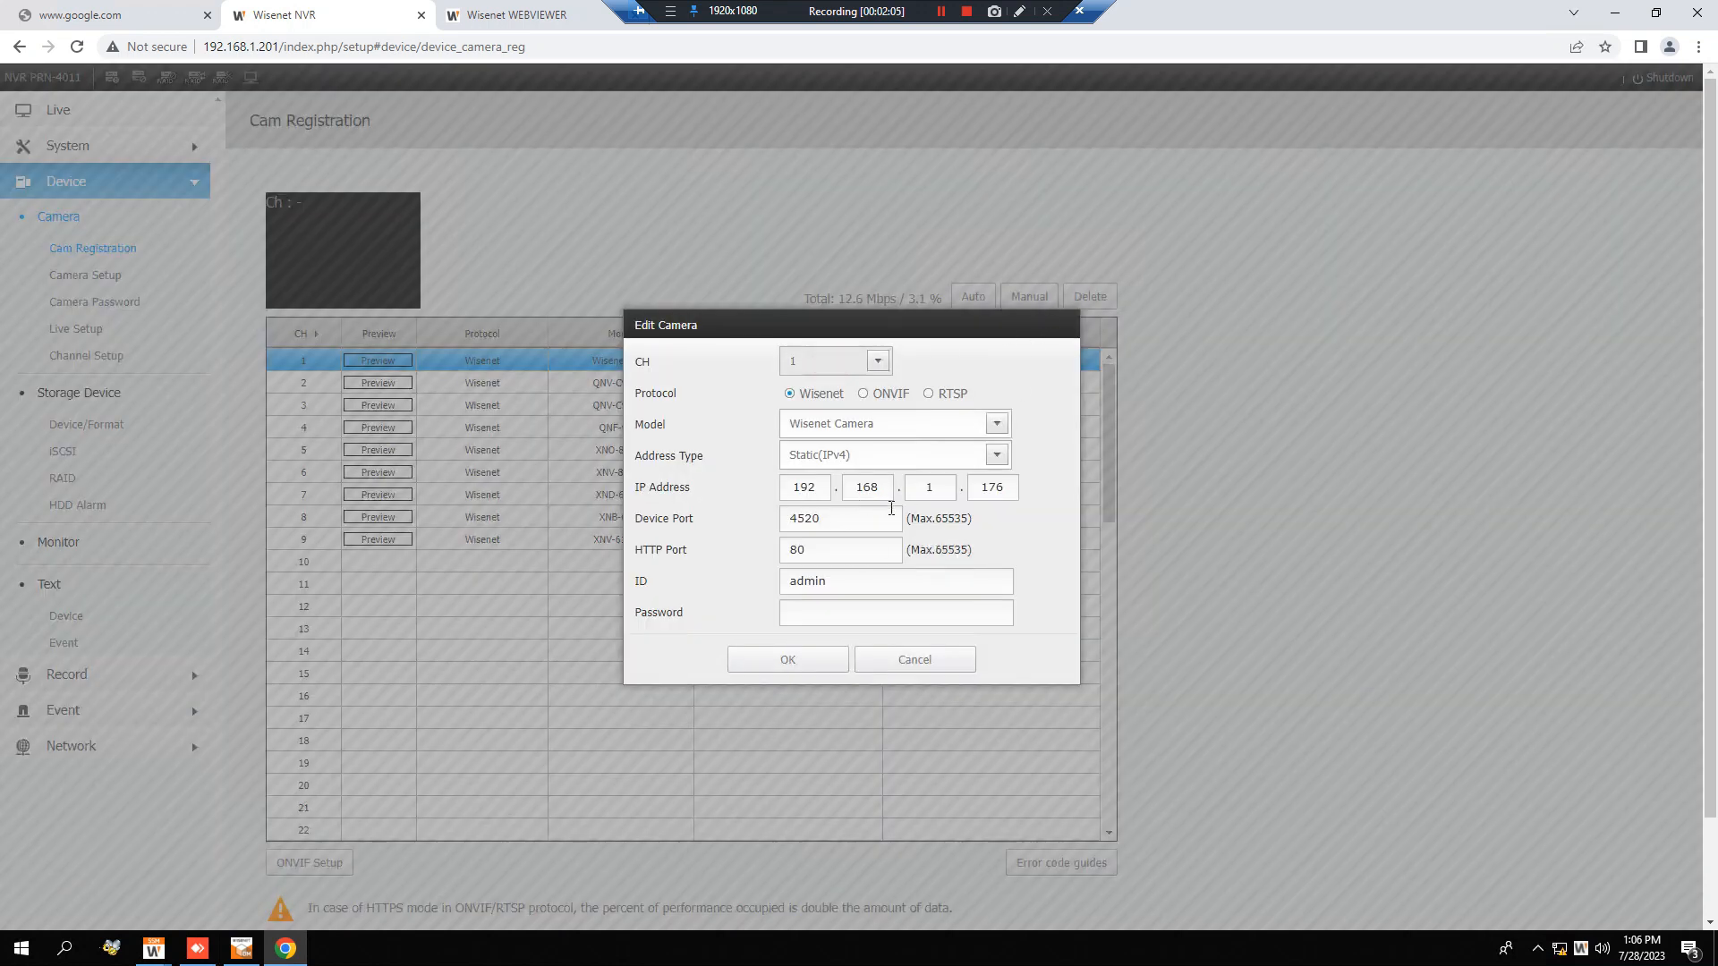
click(915, 659)
Delete the channel 1 camera from the NVR's camera registration list.
click(1090, 296)
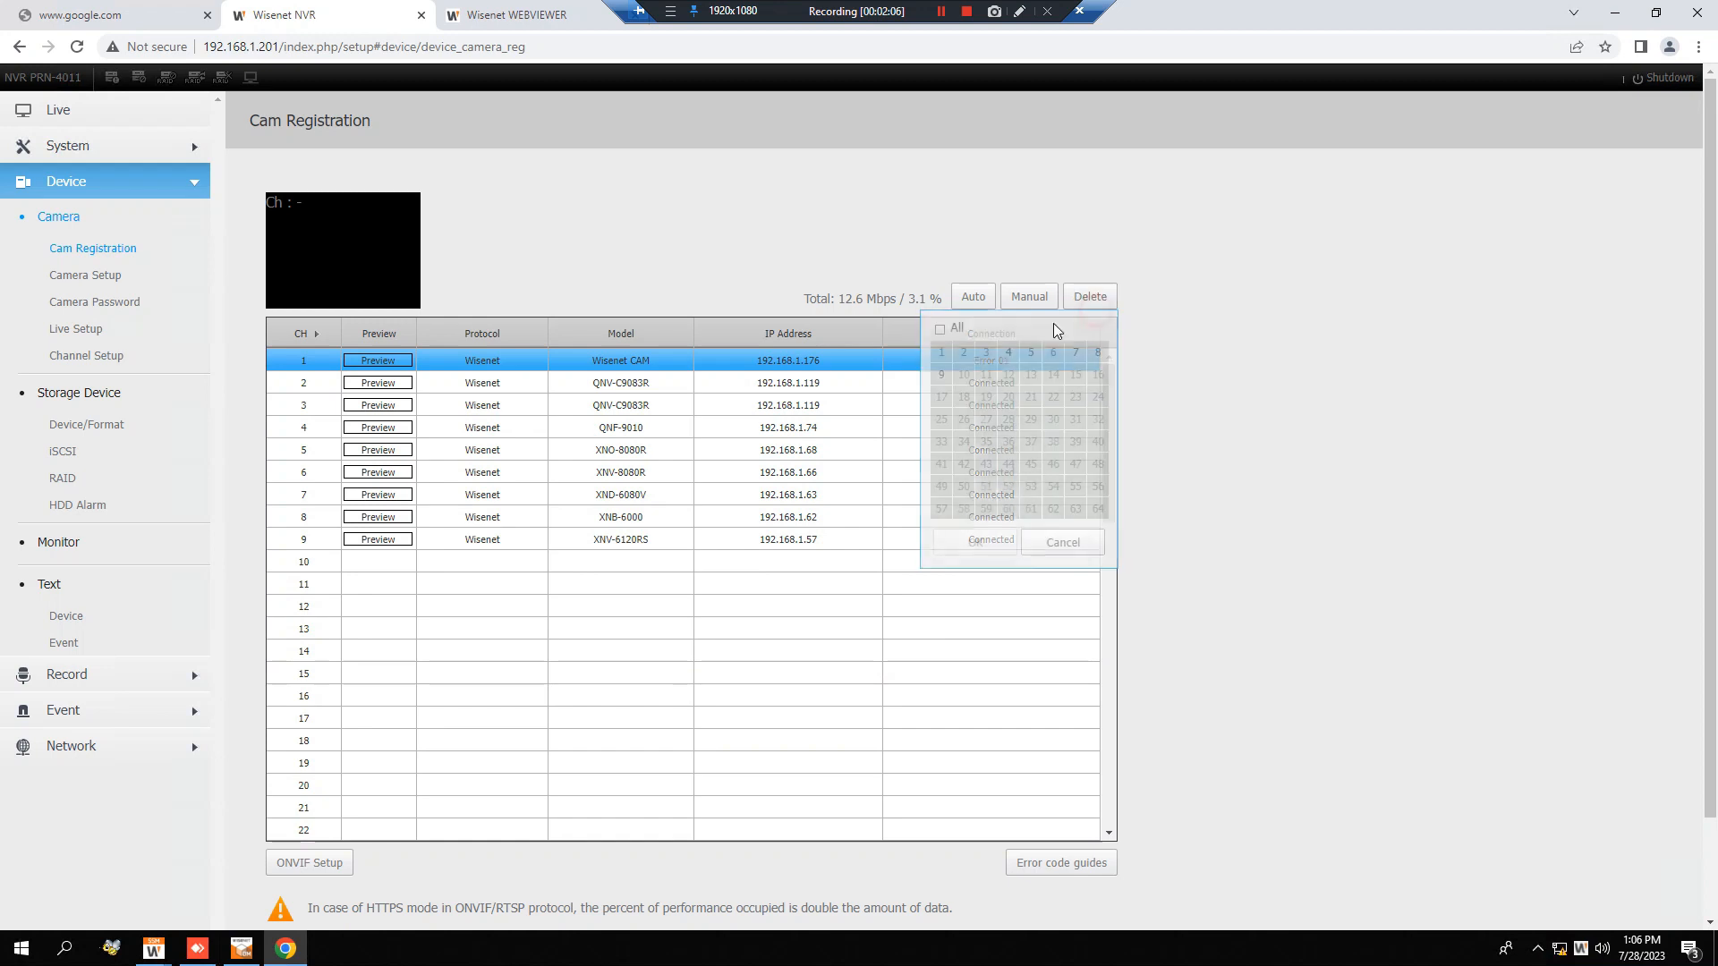
click(942, 353)
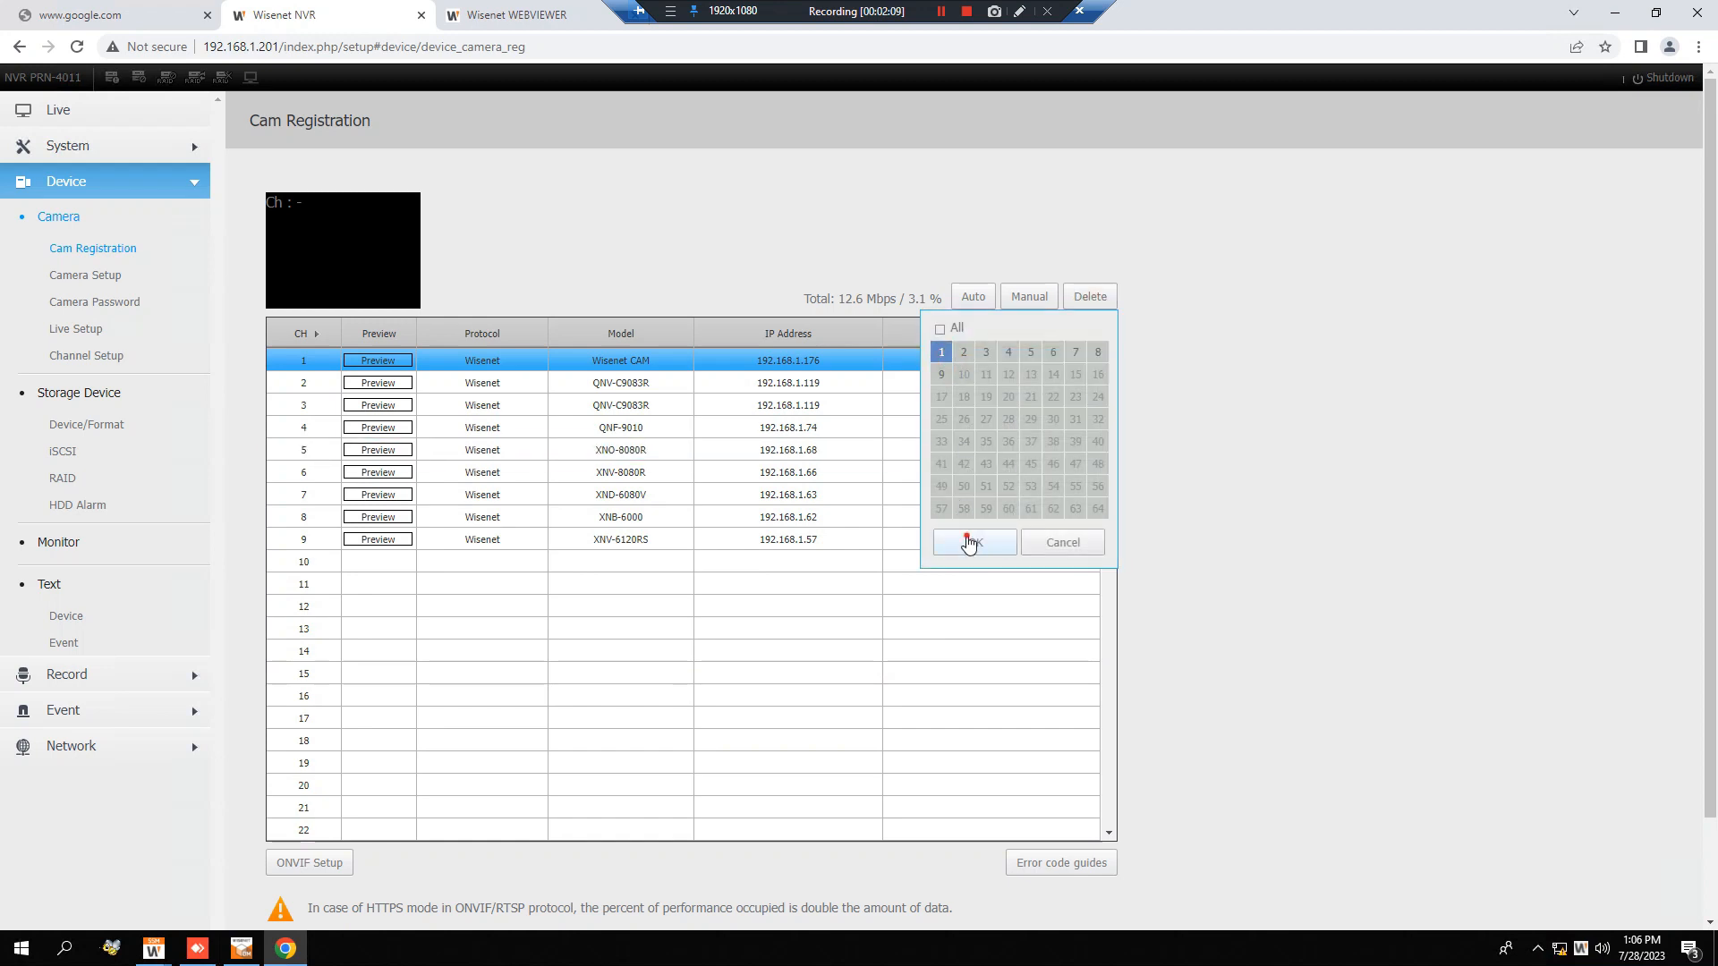
click(973, 543)
click(828, 567)
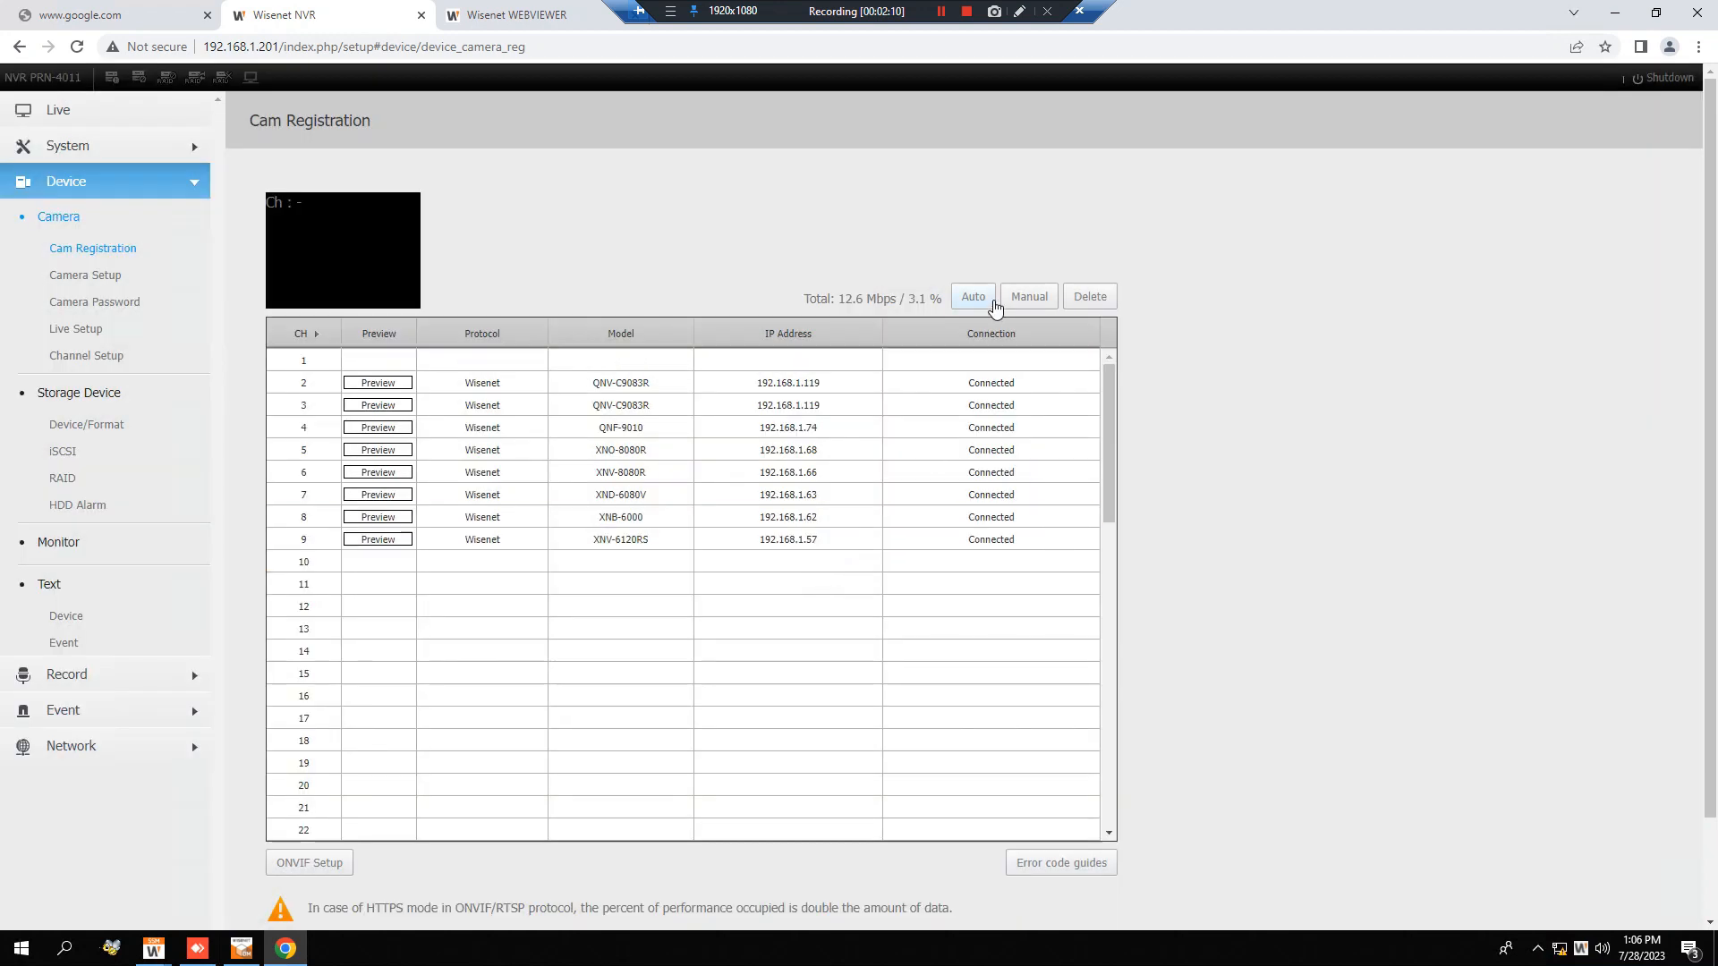
Search the network for cameras automatically, sort the results by IP address and select the QNO-7080R at 192.168.1.189.
click(991, 302)
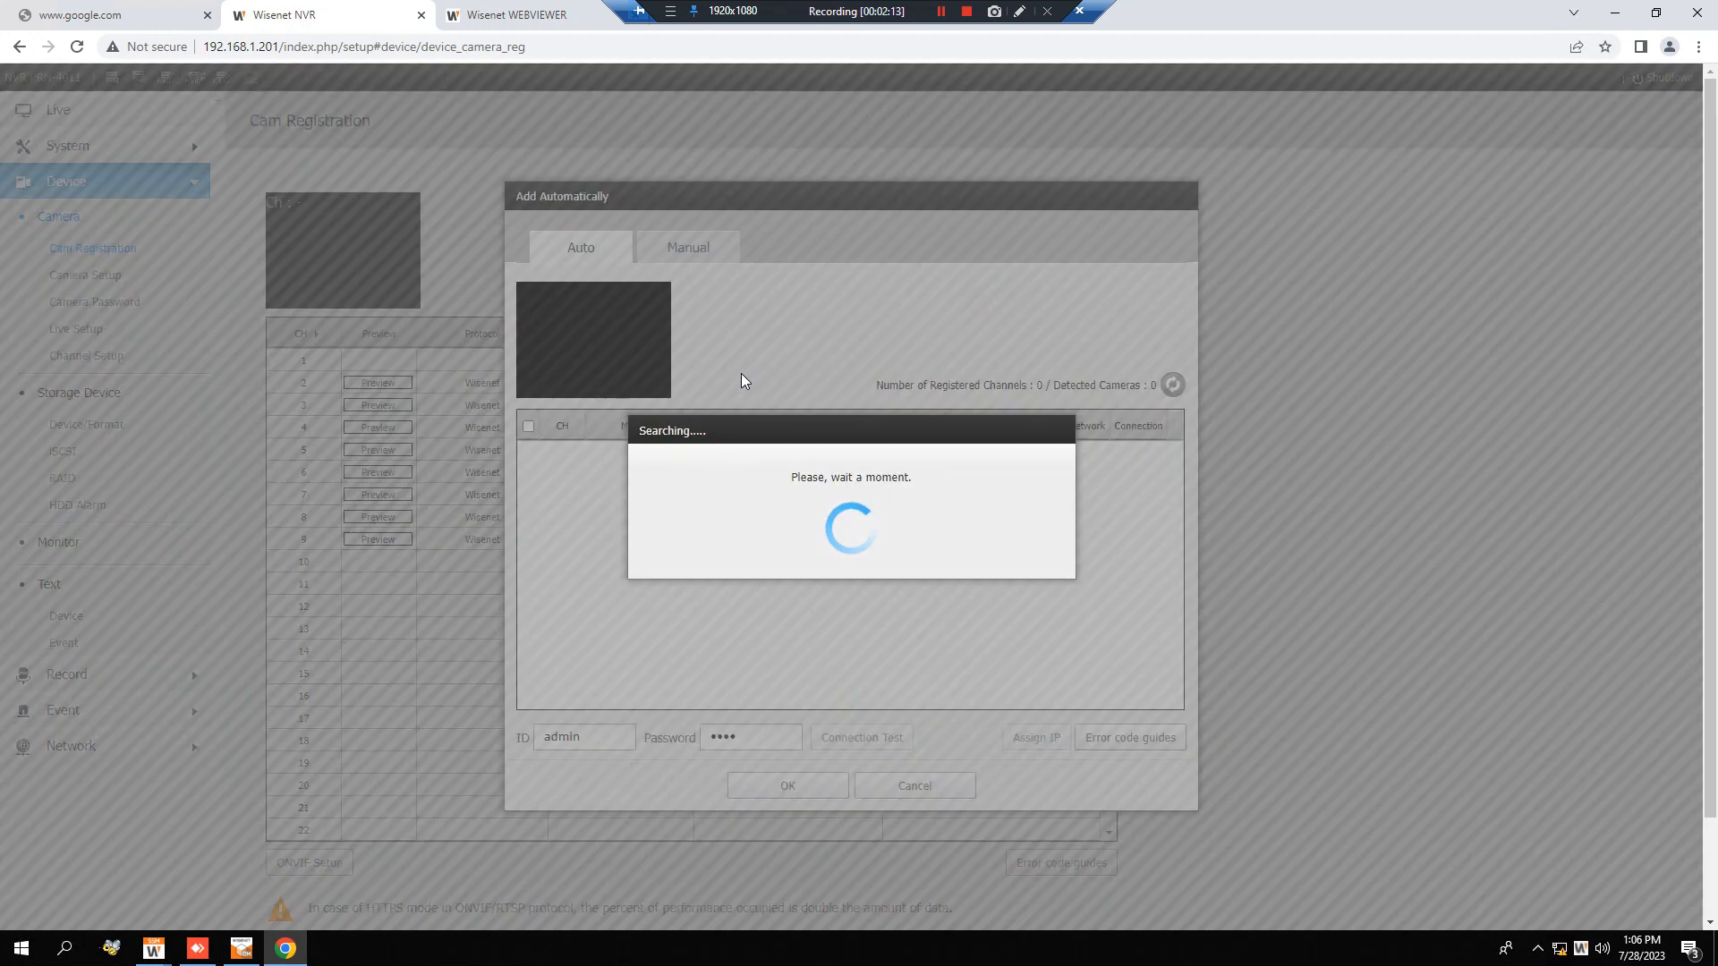
click(493, 13)
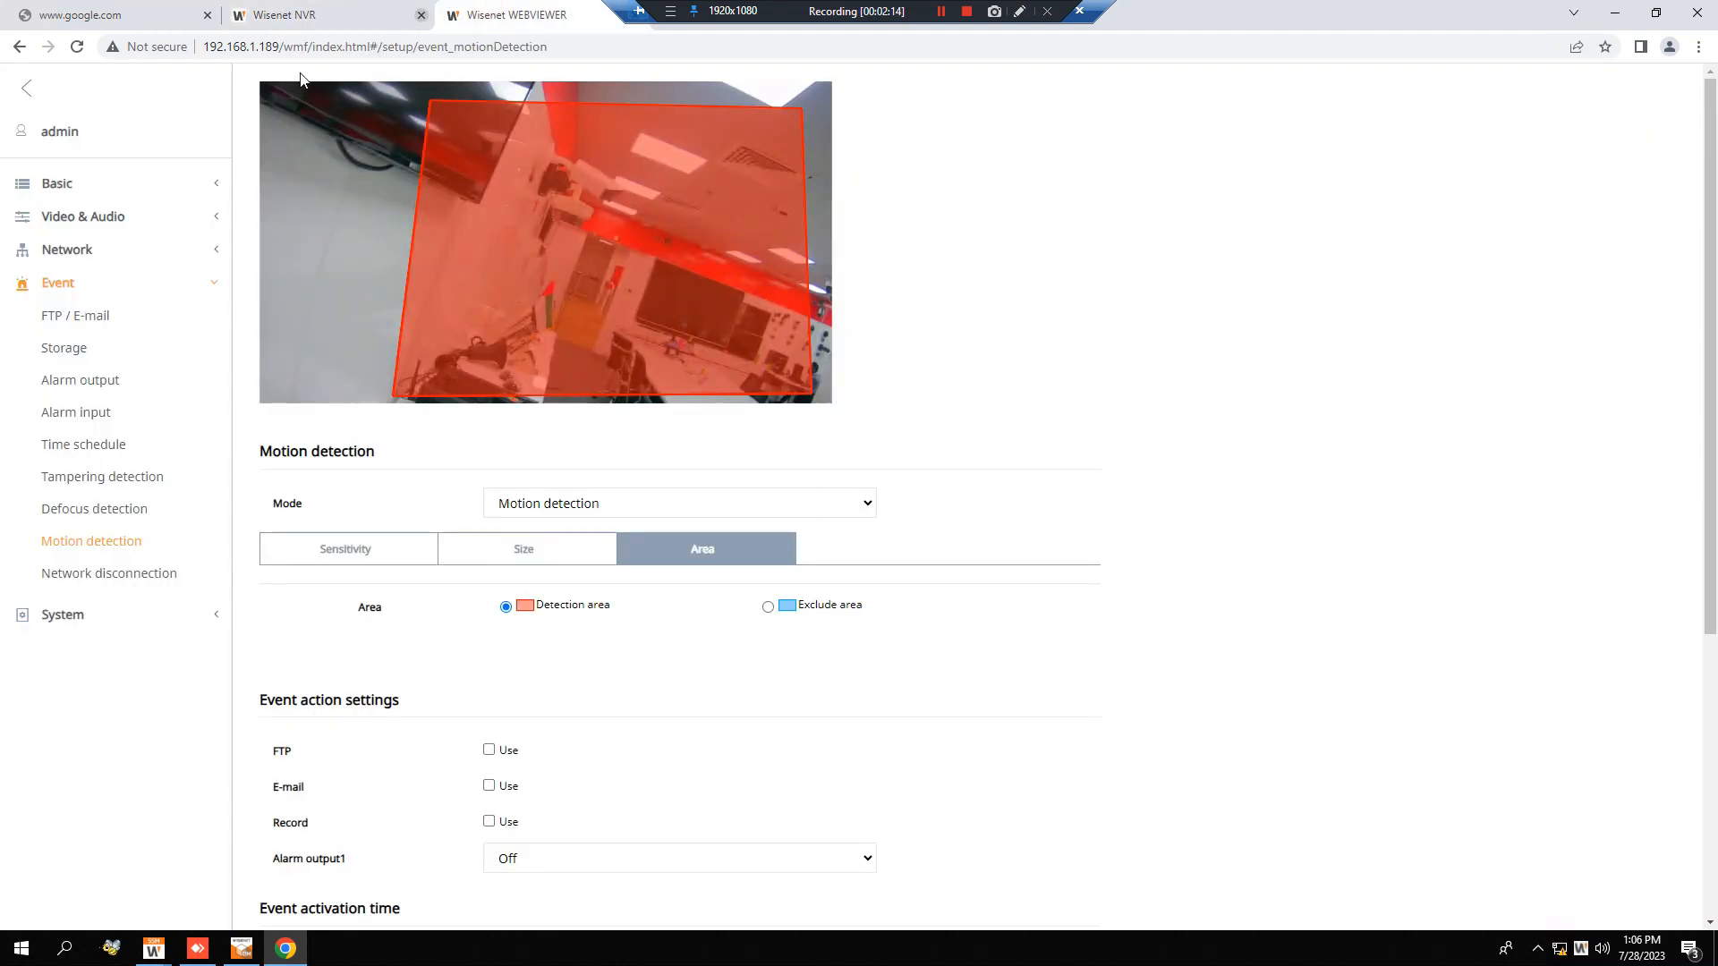
click(300, 13)
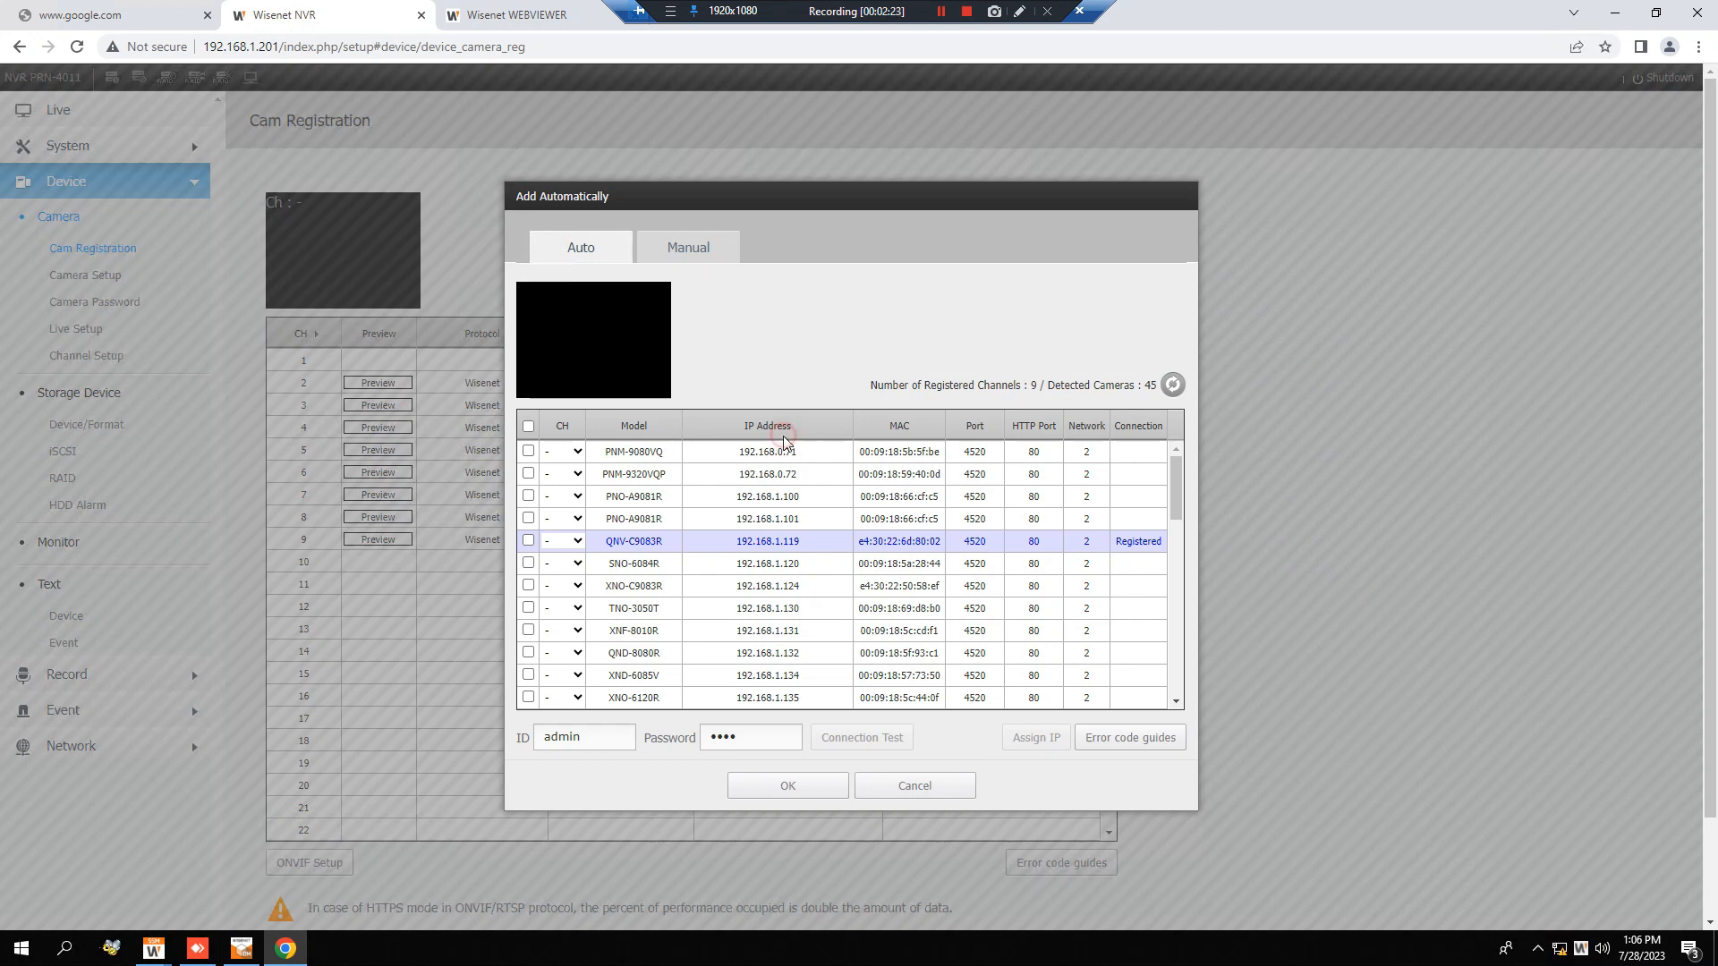
click(782, 436)
click(660, 606)
scroll(664, 602, down, 2)
scroll(664, 602, down, 3)
scroll(635, 643, down, 2)
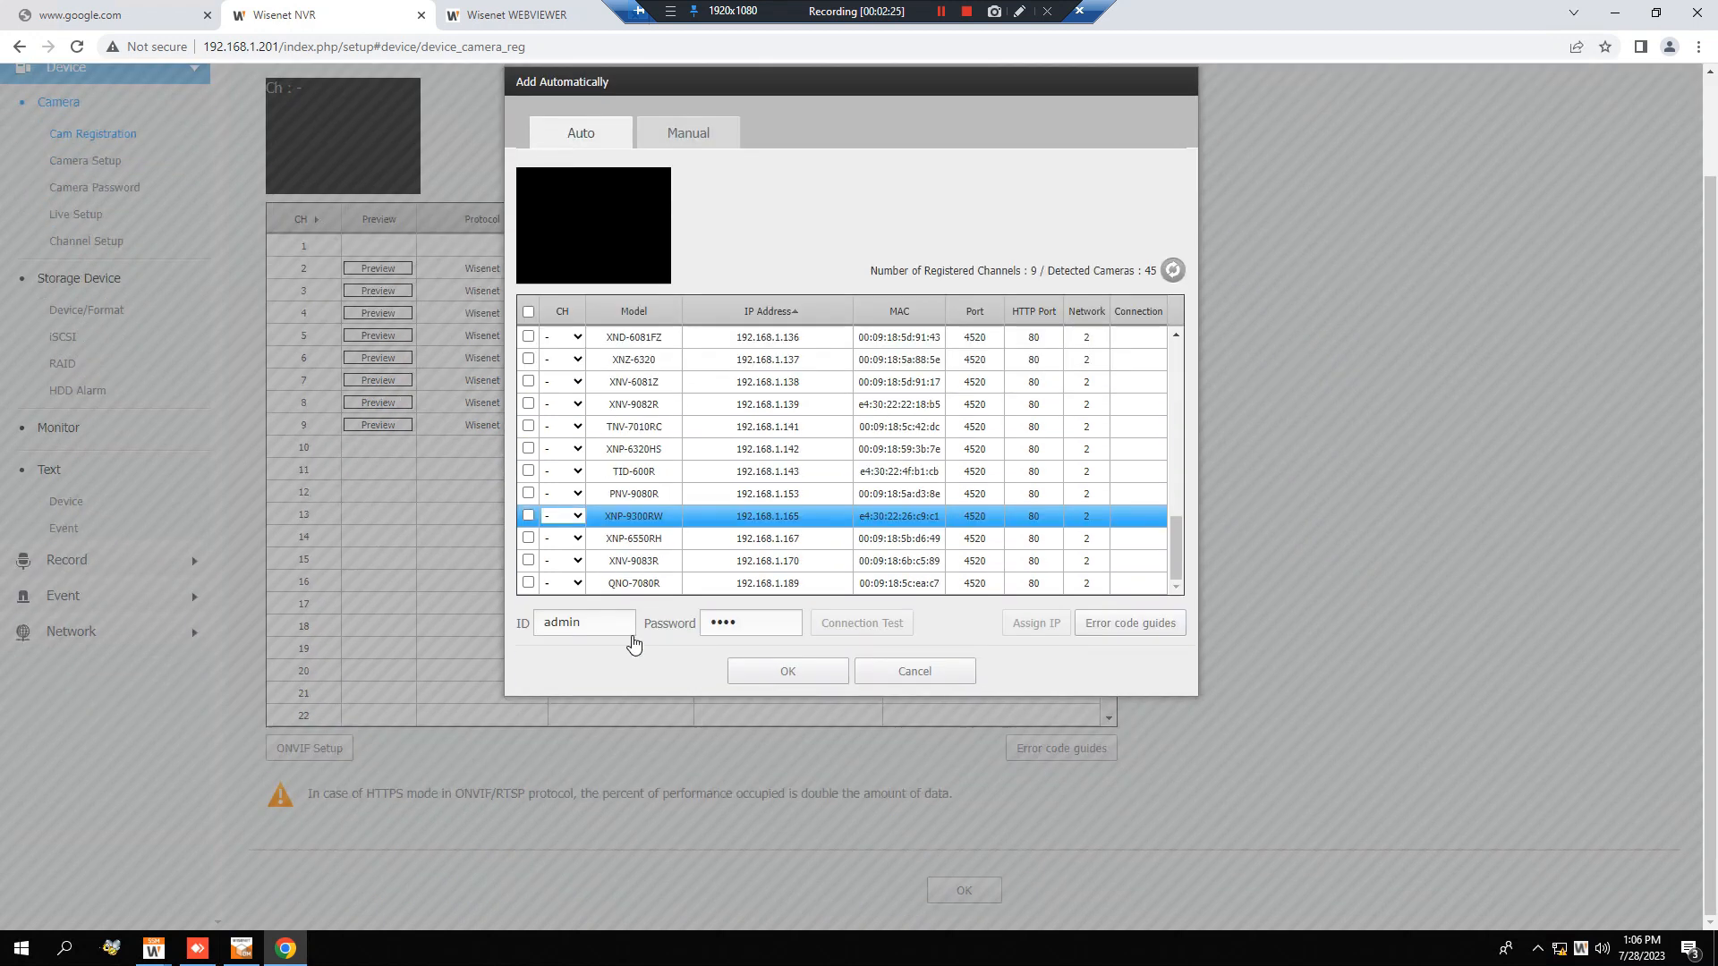
click(529, 585)
Enter the selected camera's account password, test its connection and register it on the NVR.
text(a)
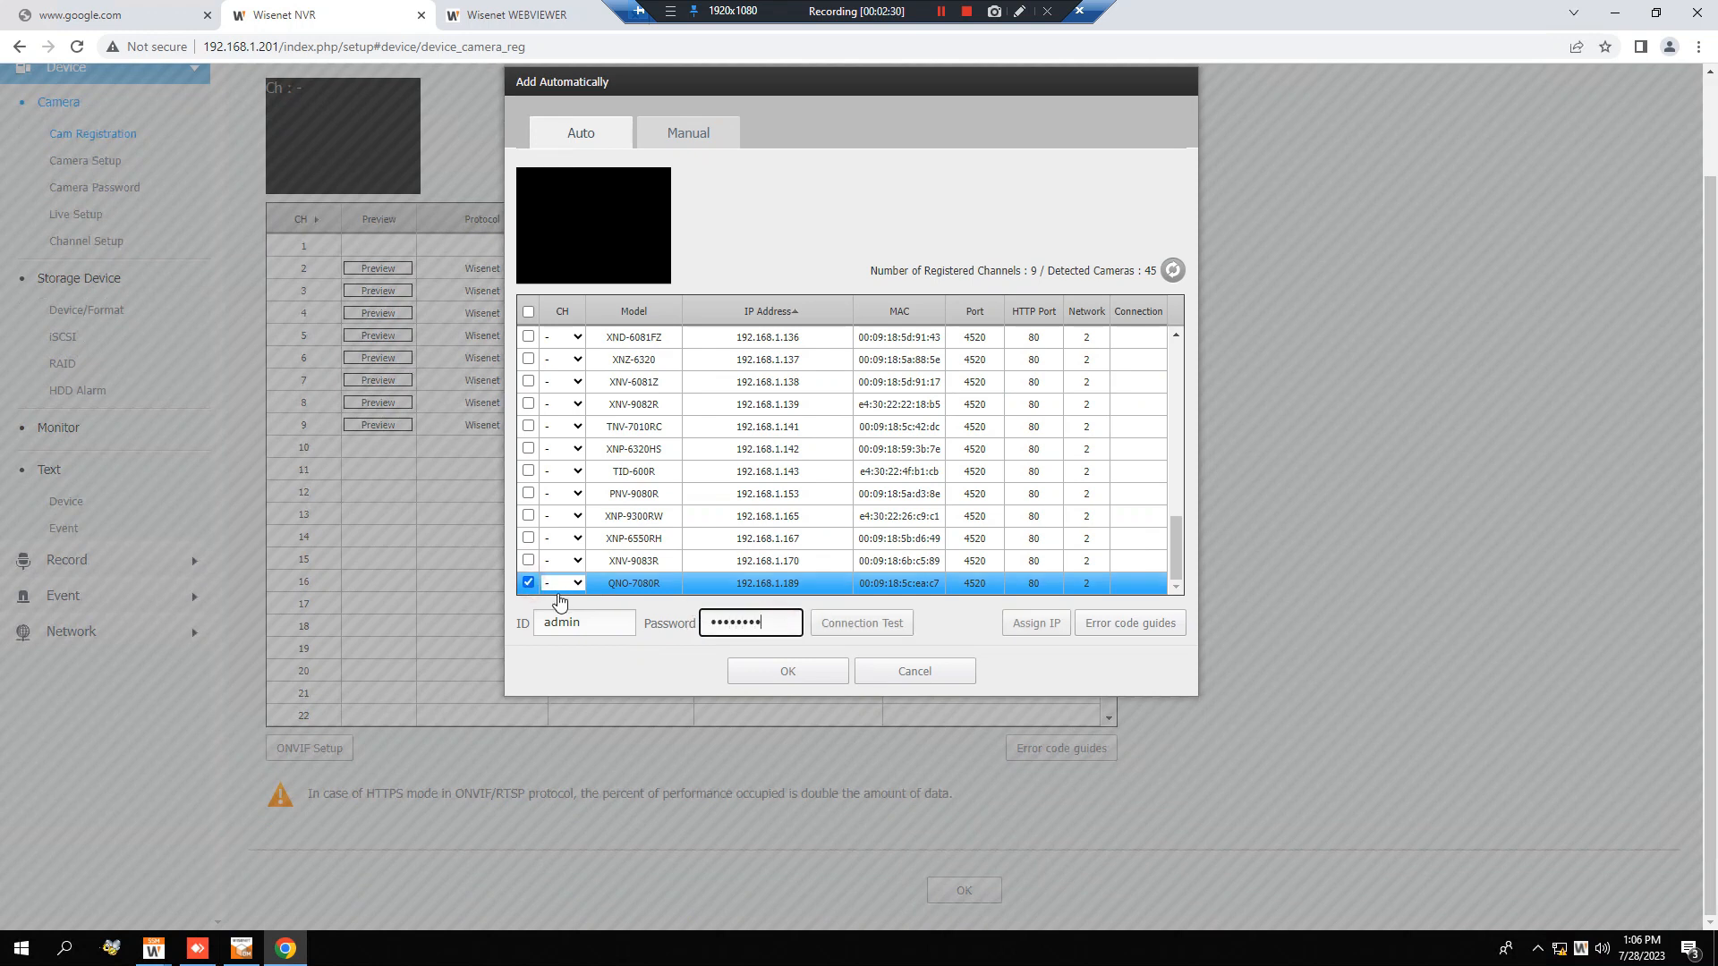
click(898, 626)
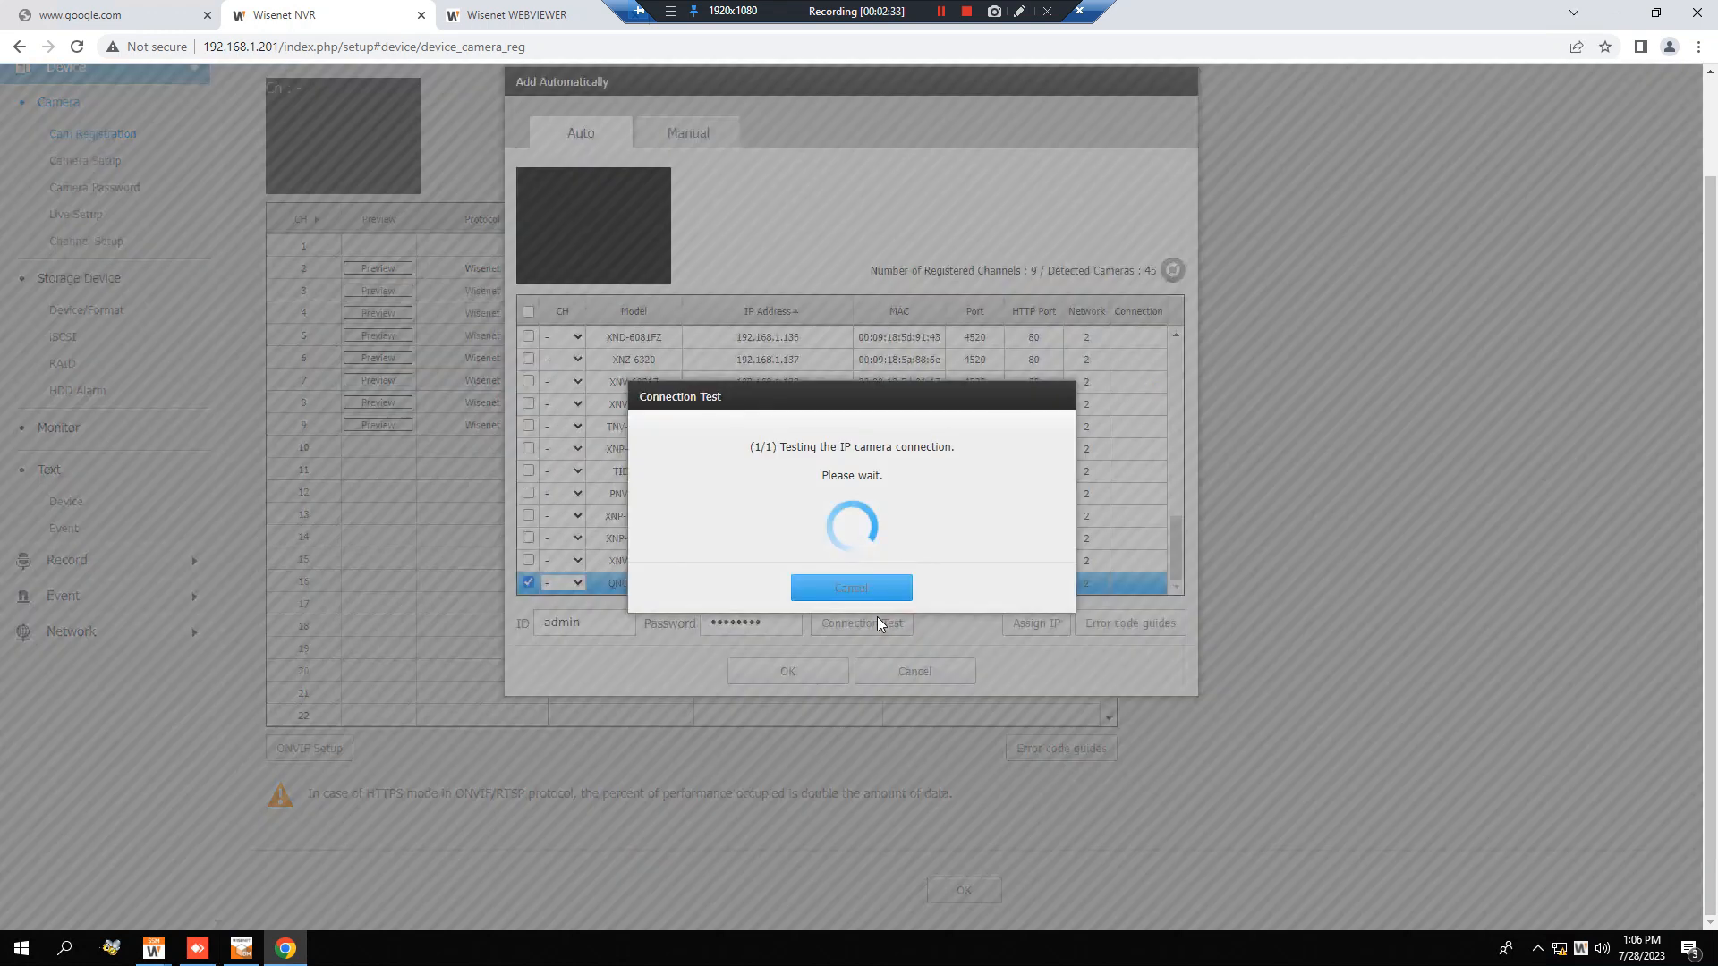
click(874, 623)
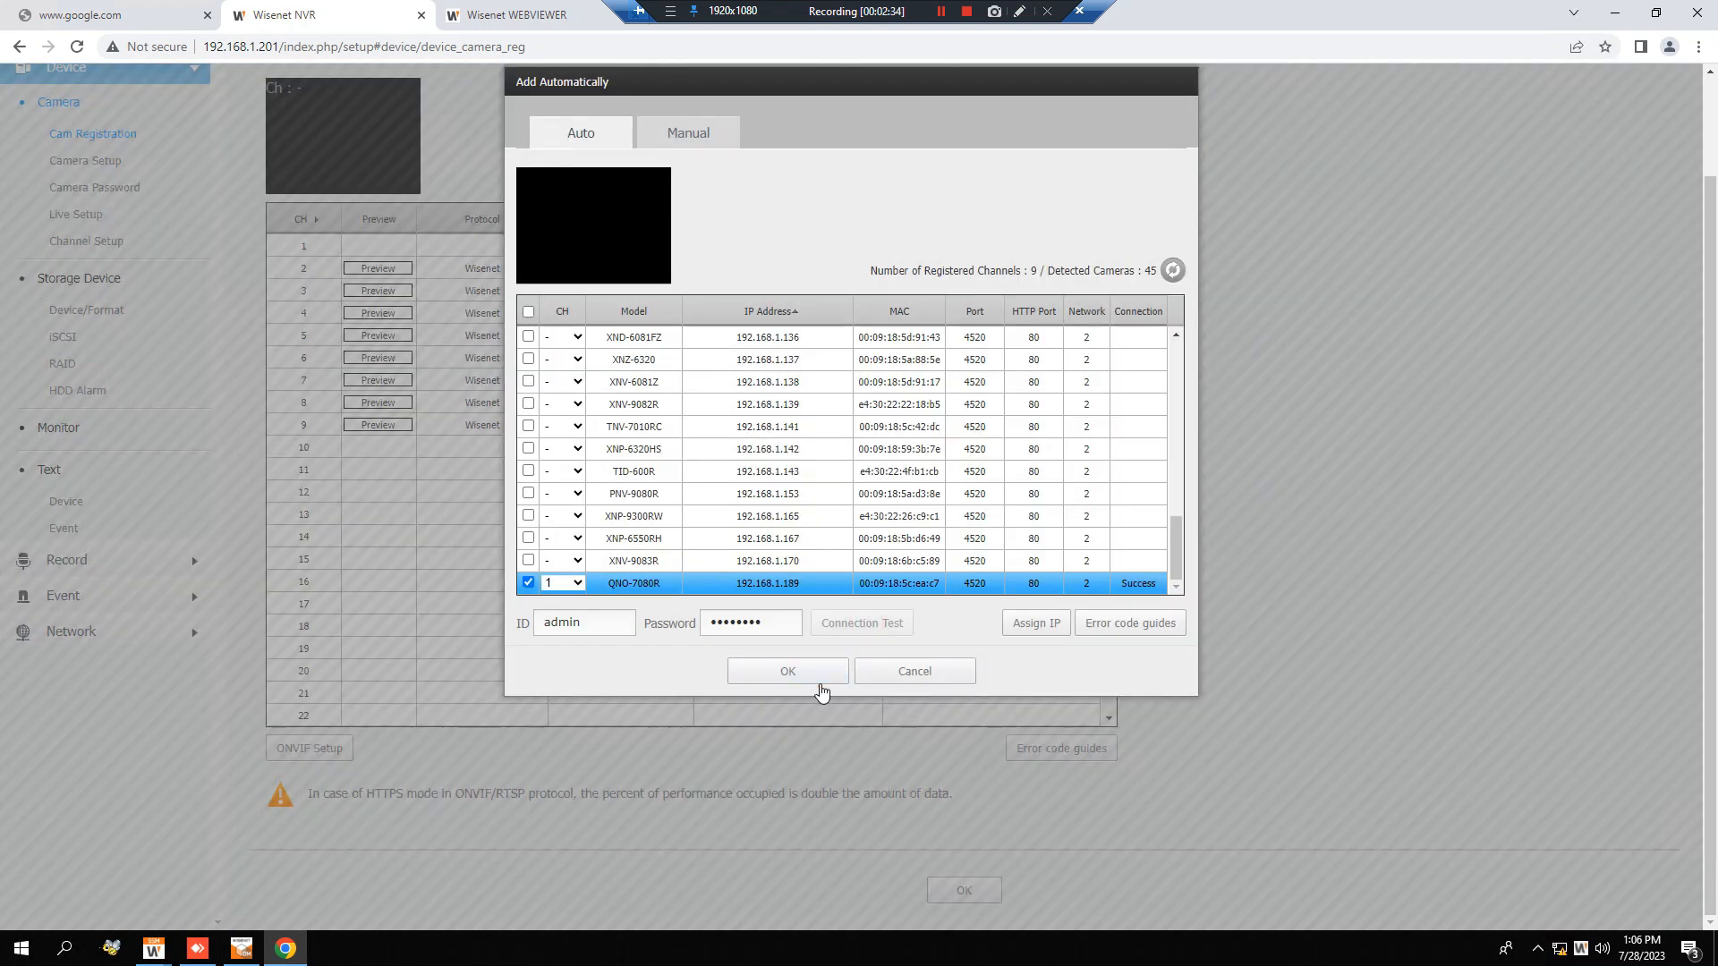
click(820, 689)
click(963, 890)
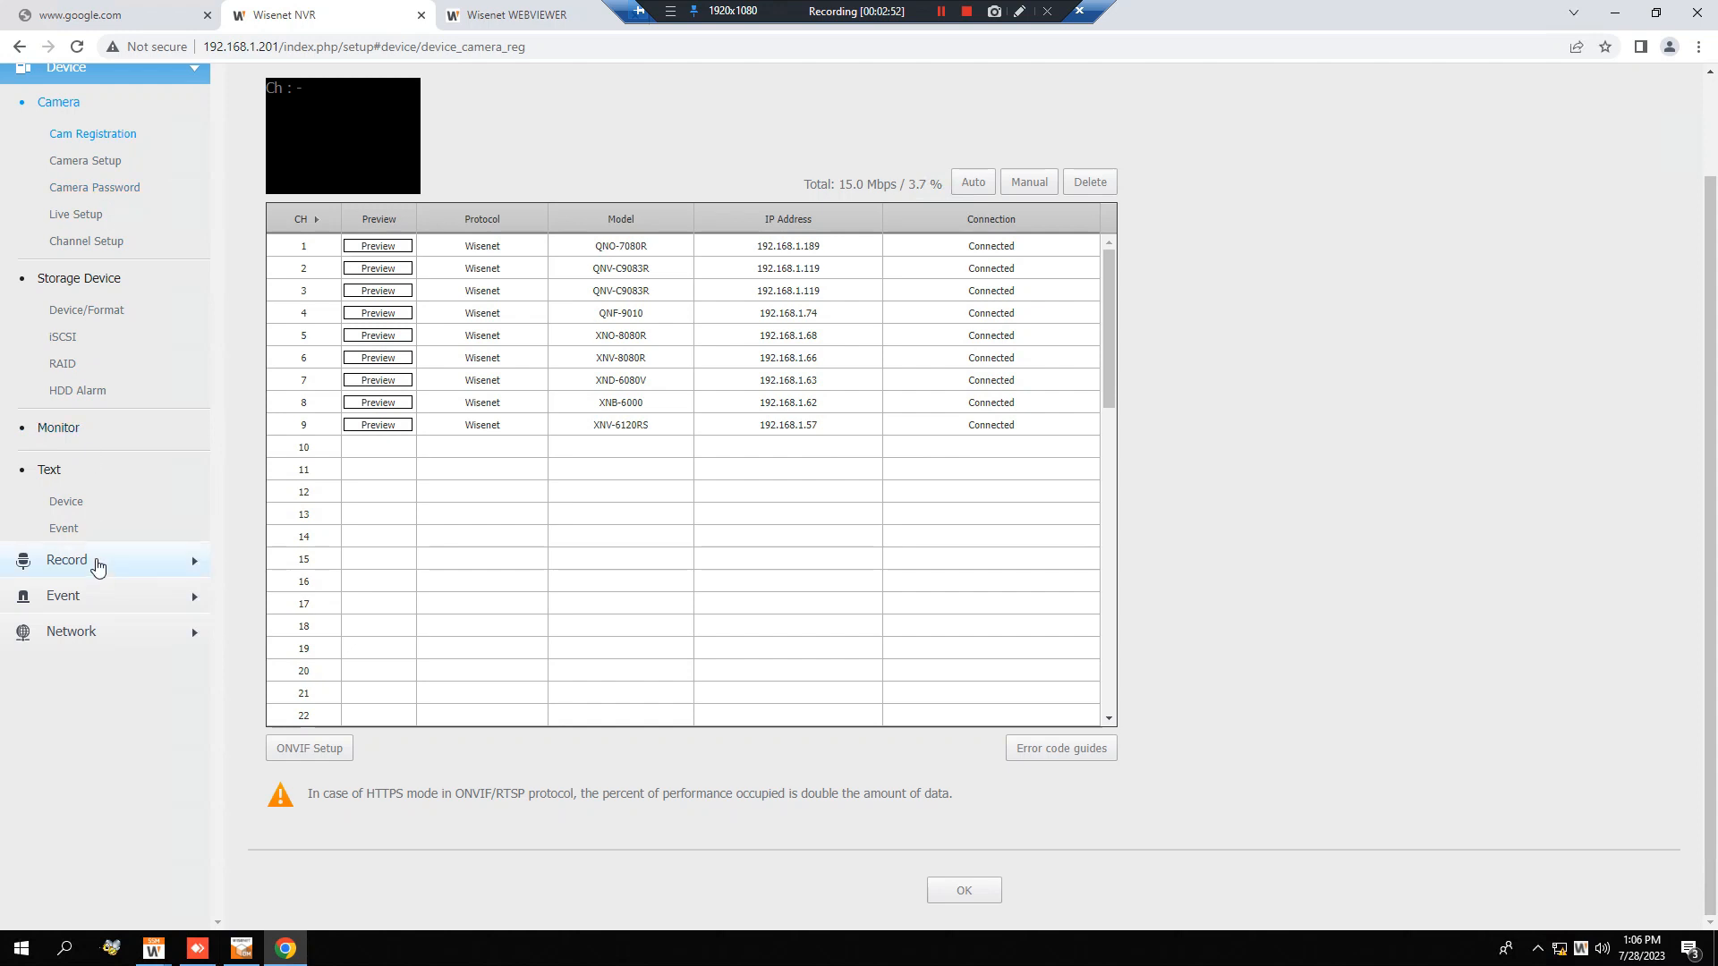
View the channel 1 profiles in Camera Setup, and open the NVR's Camera Event page.
click(117, 134)
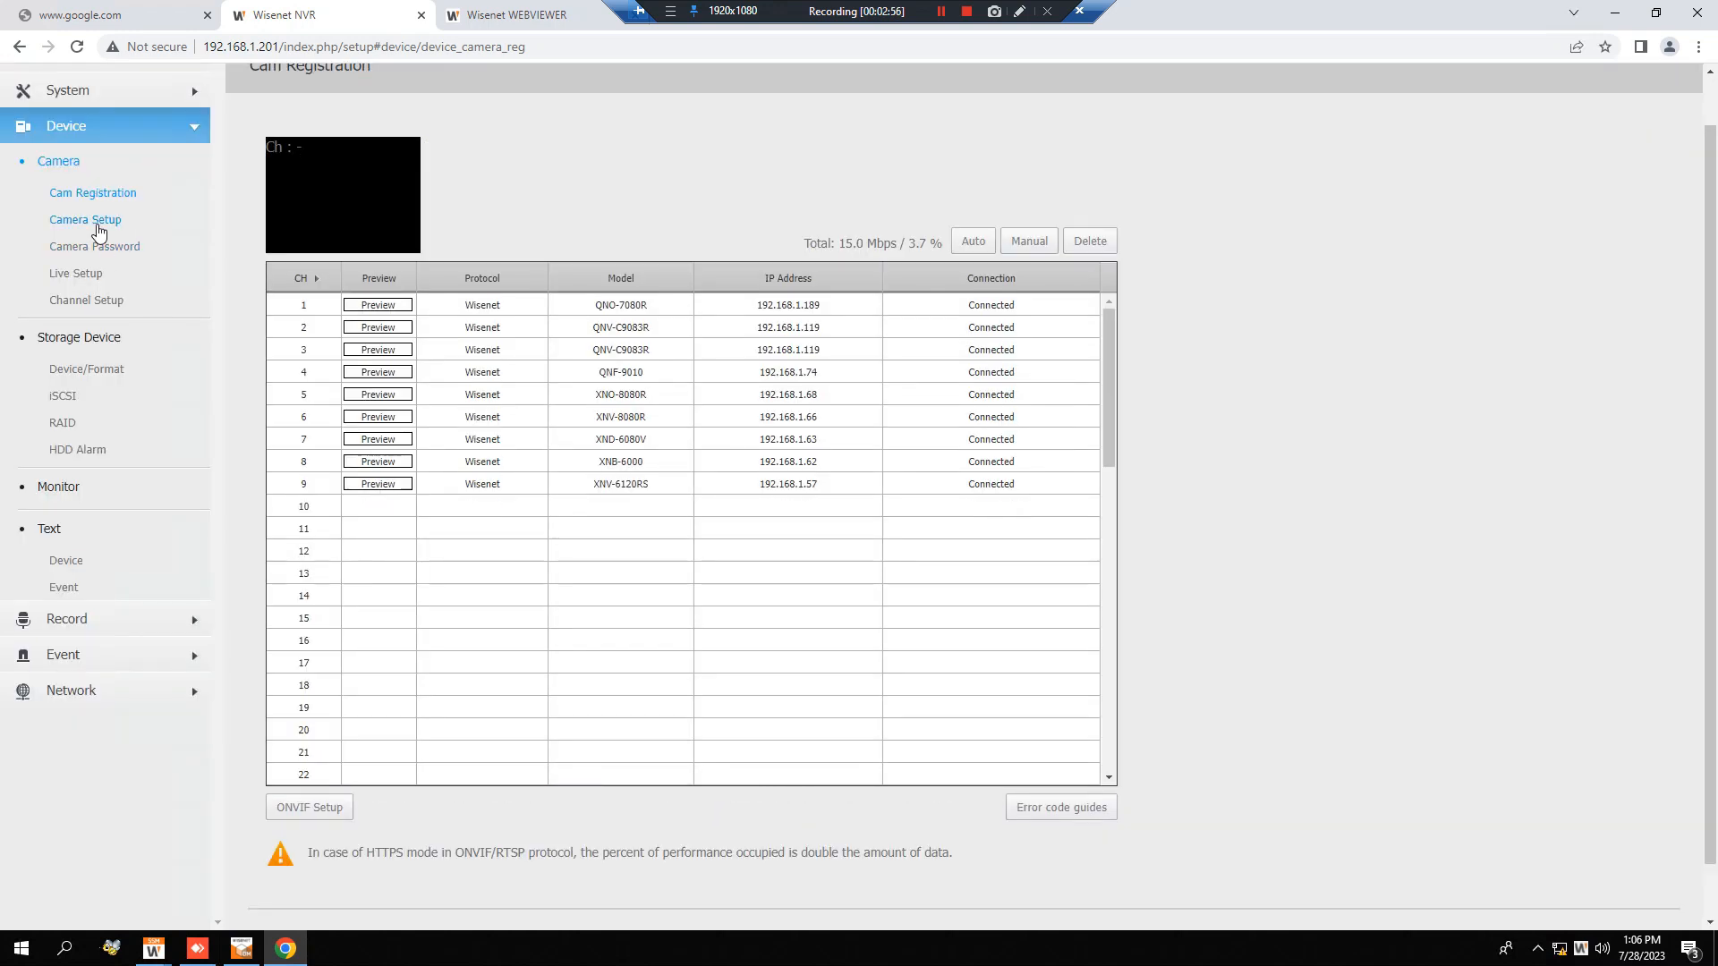
click(97, 223)
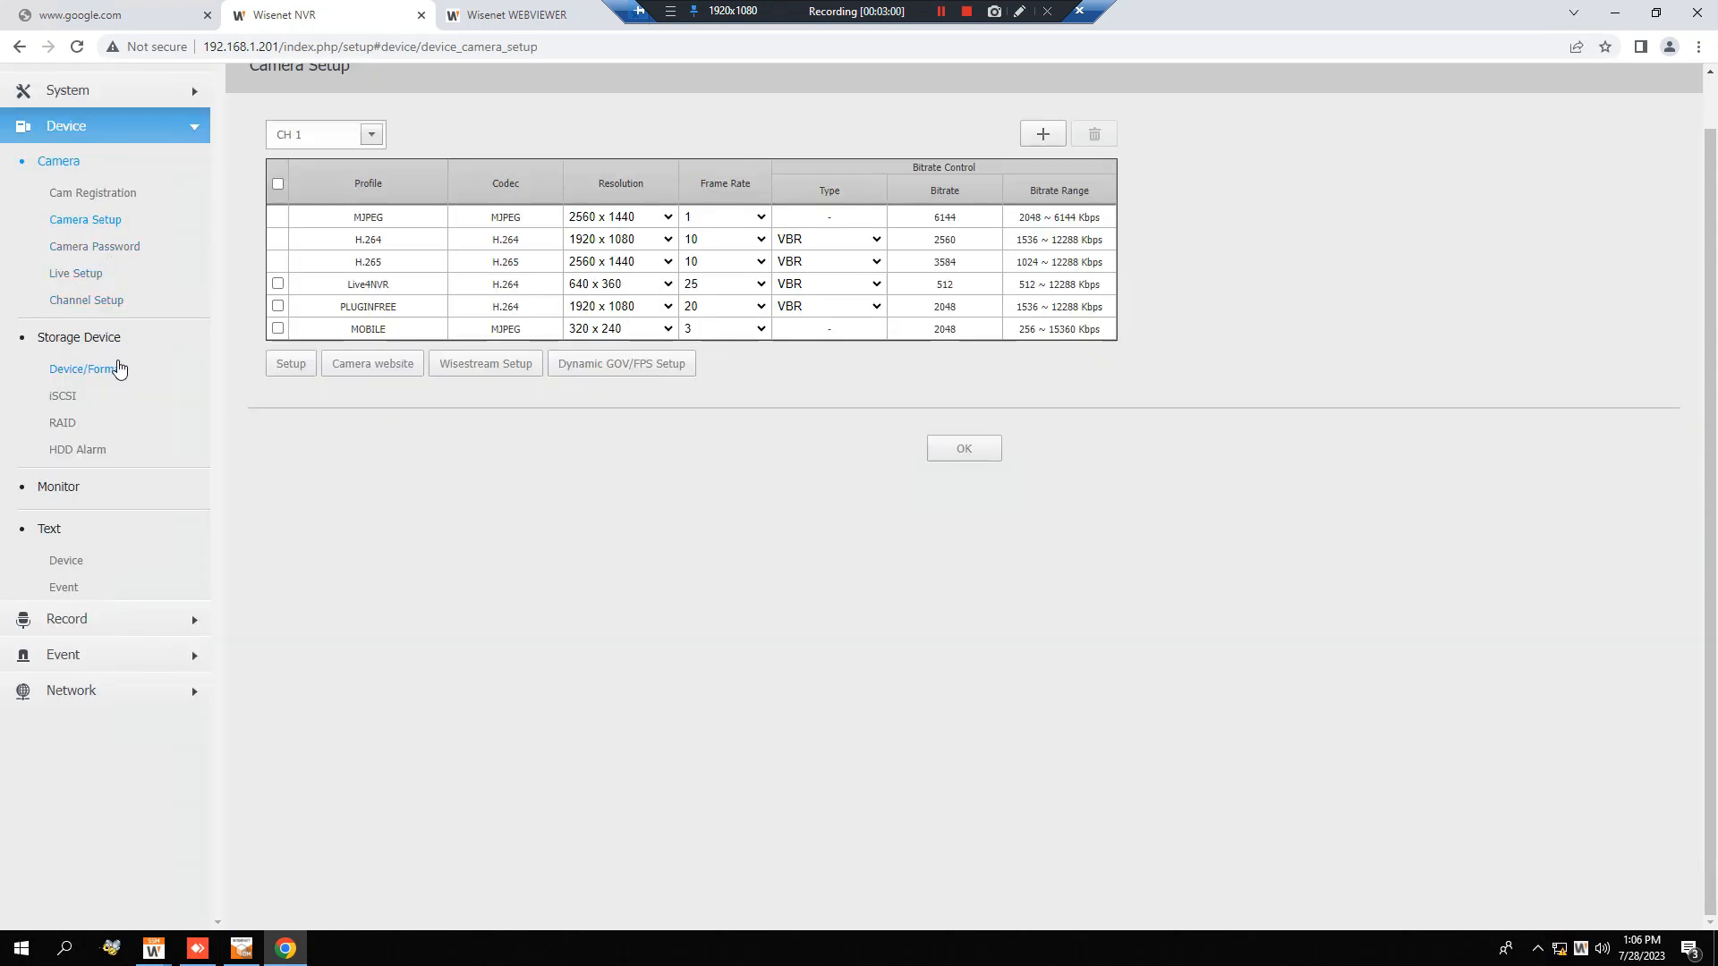
click(164, 659)
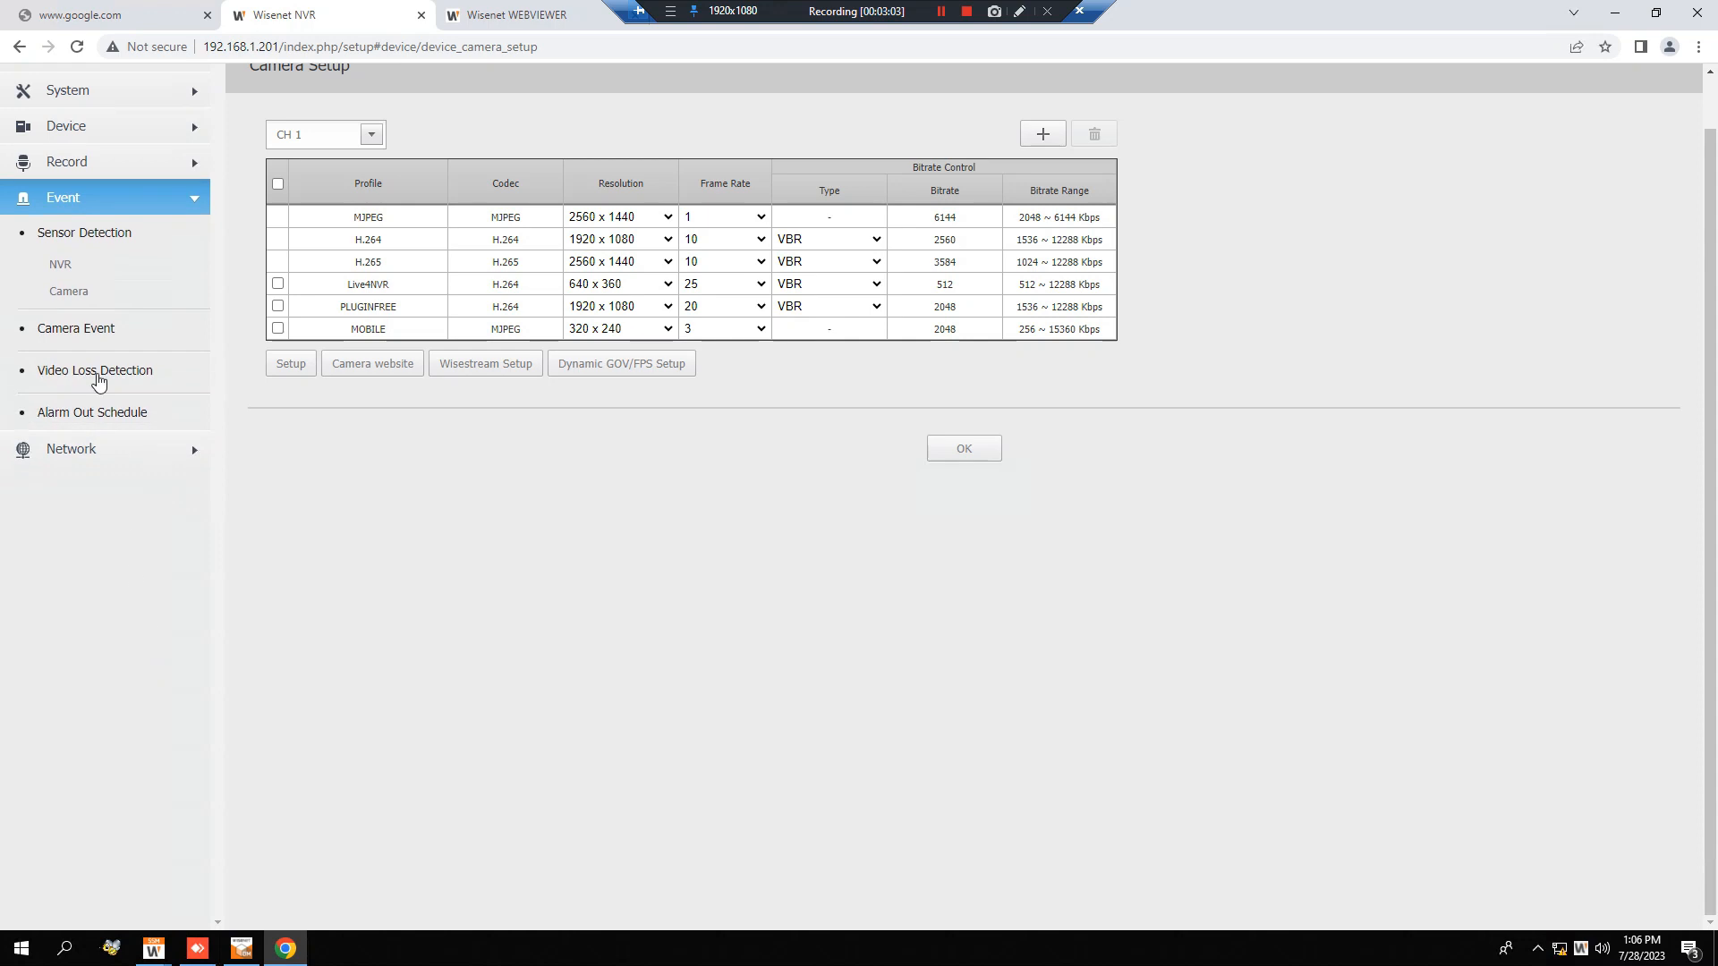
click(99, 291)
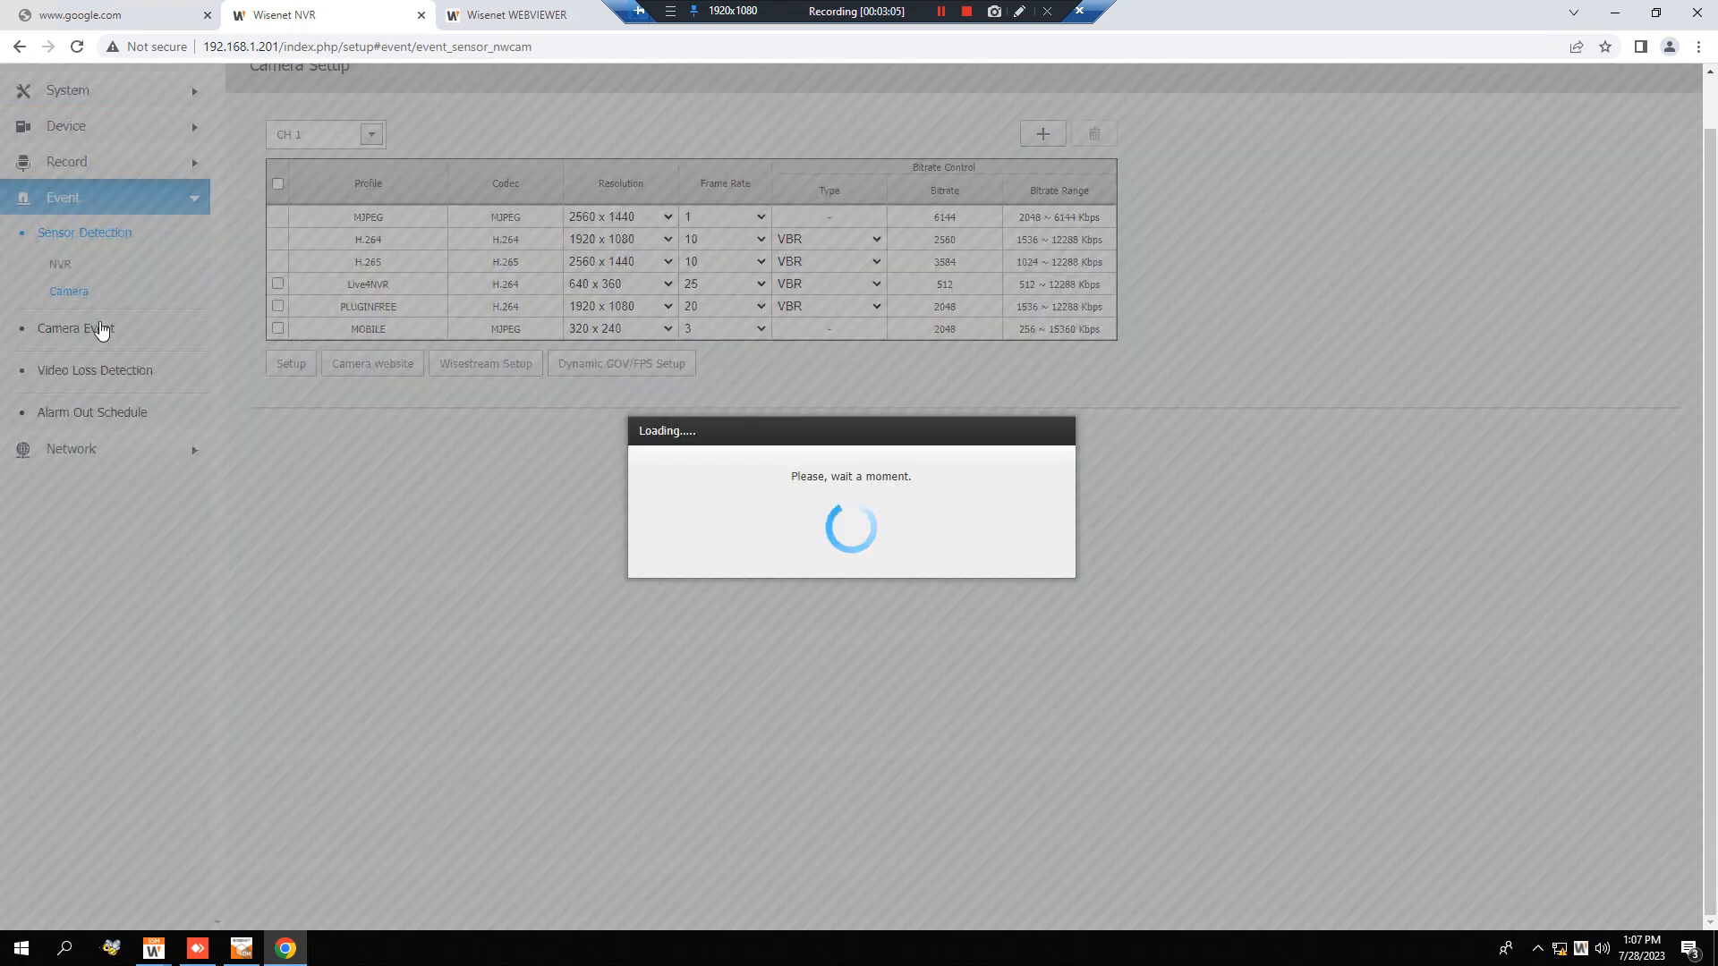
click(101, 333)
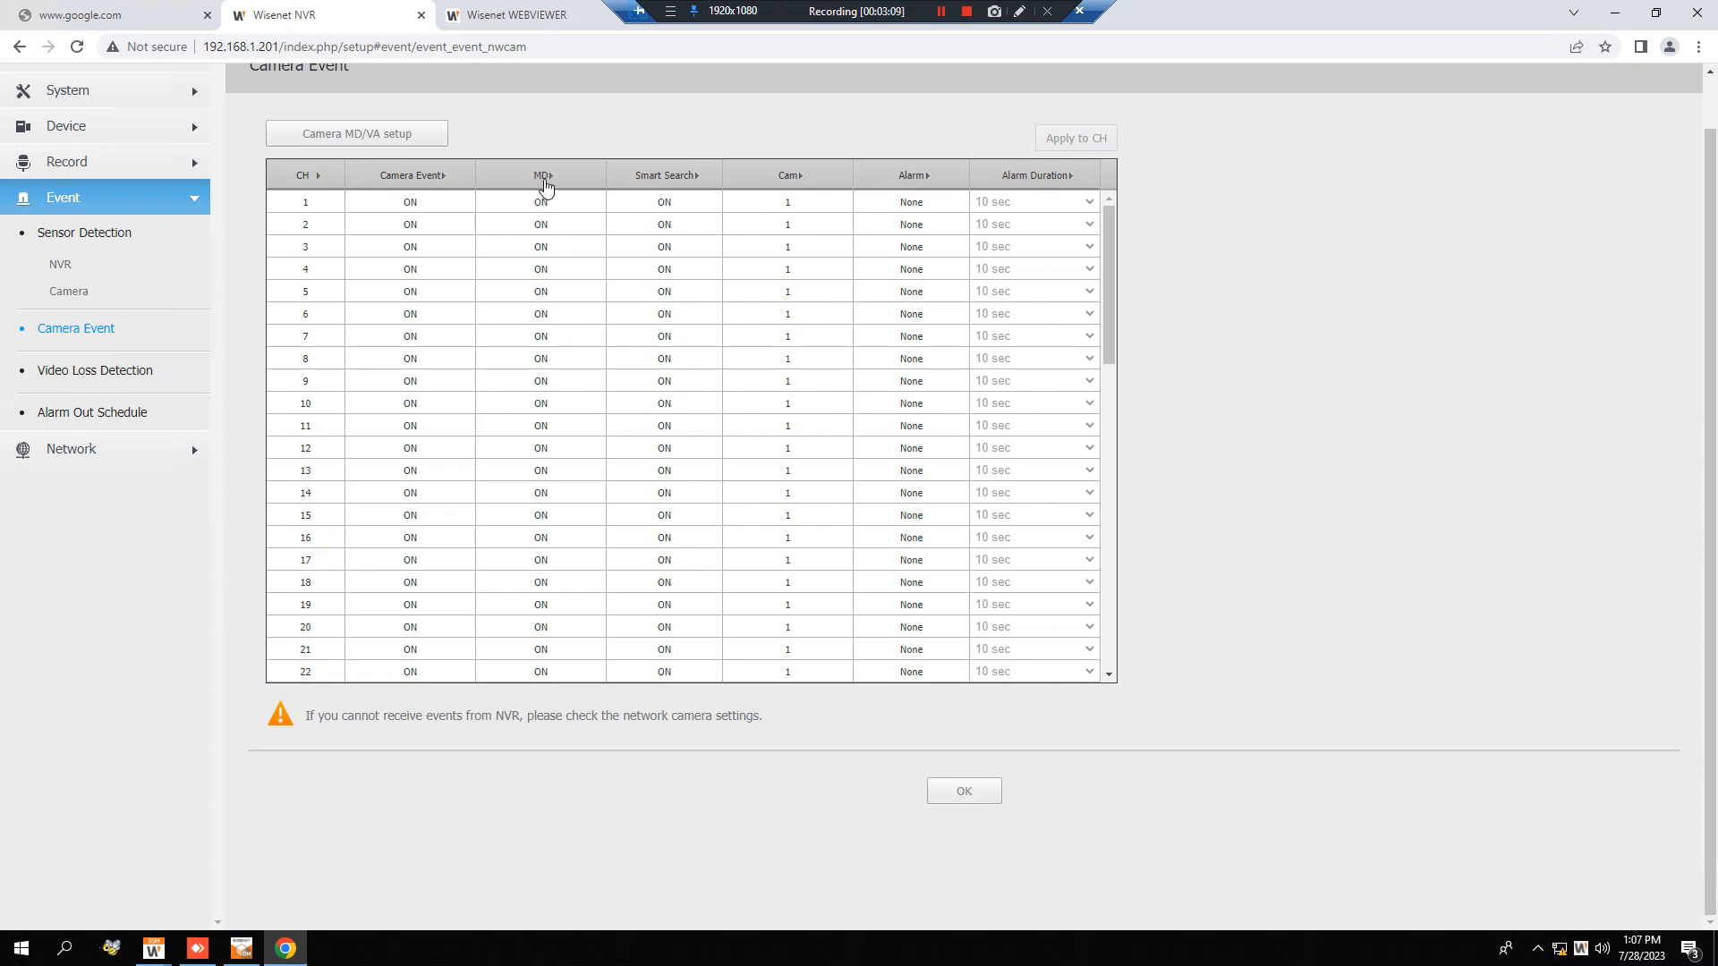
Set MD and Smart Search to ON for all channels in the camera event table.
click(545, 183)
click(541, 178)
click(507, 221)
click(559, 199)
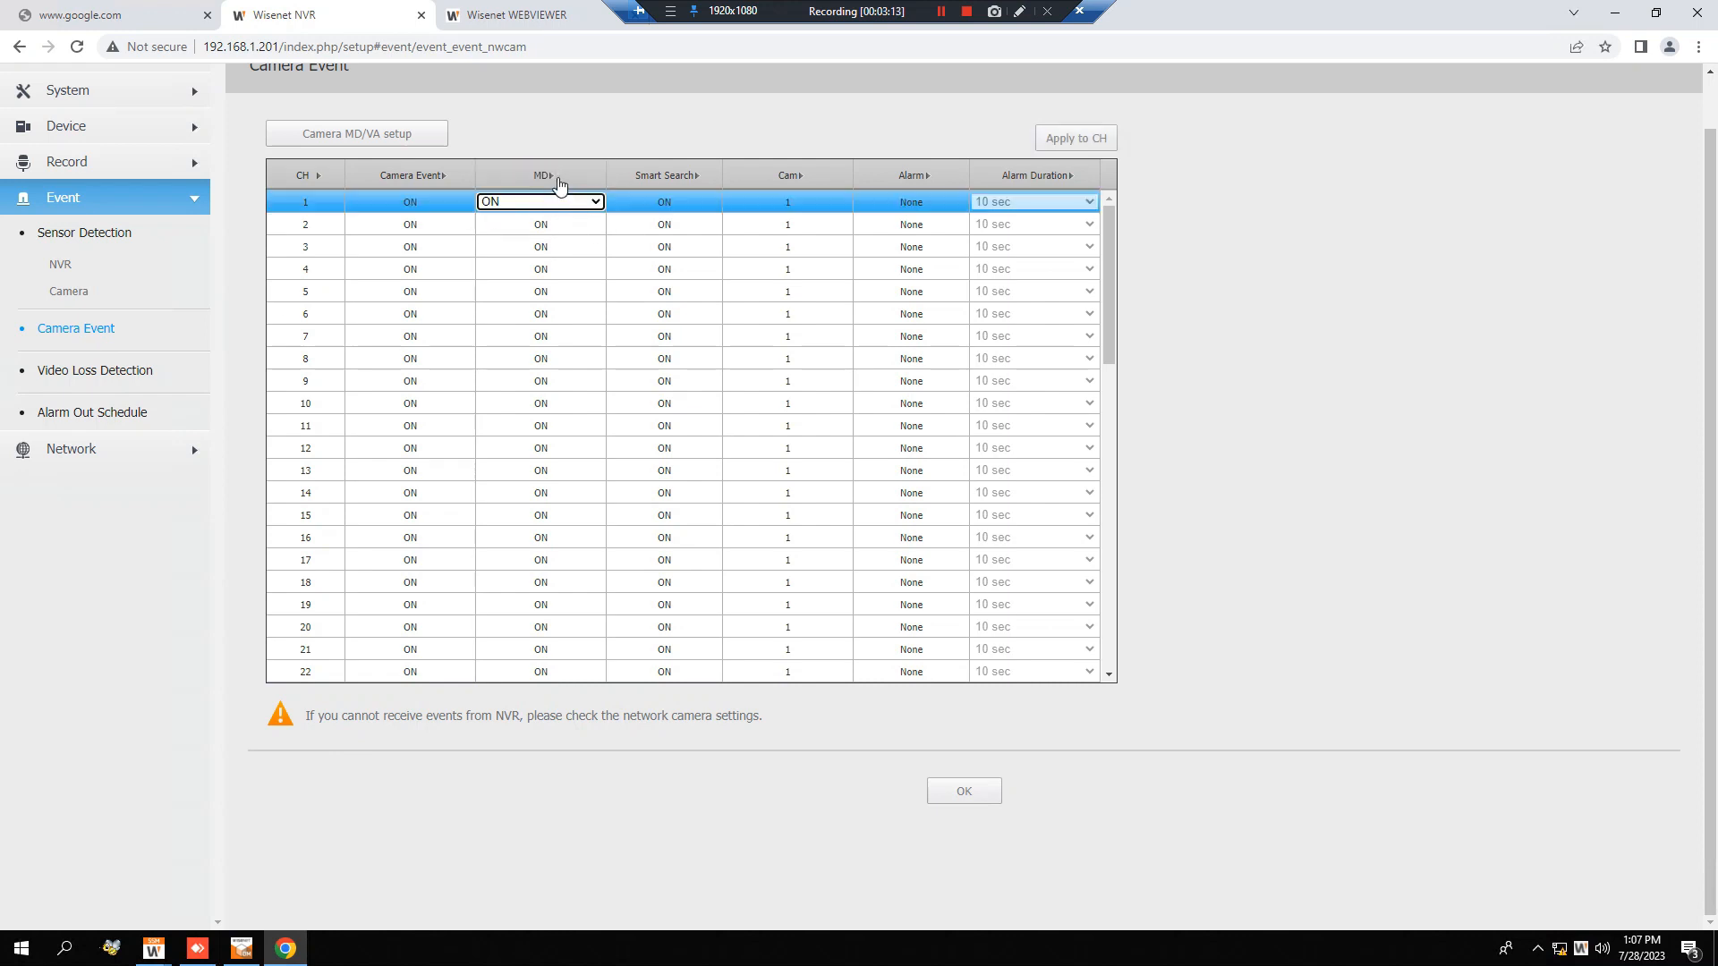
click(562, 179)
click(692, 186)
click(680, 177)
click(664, 222)
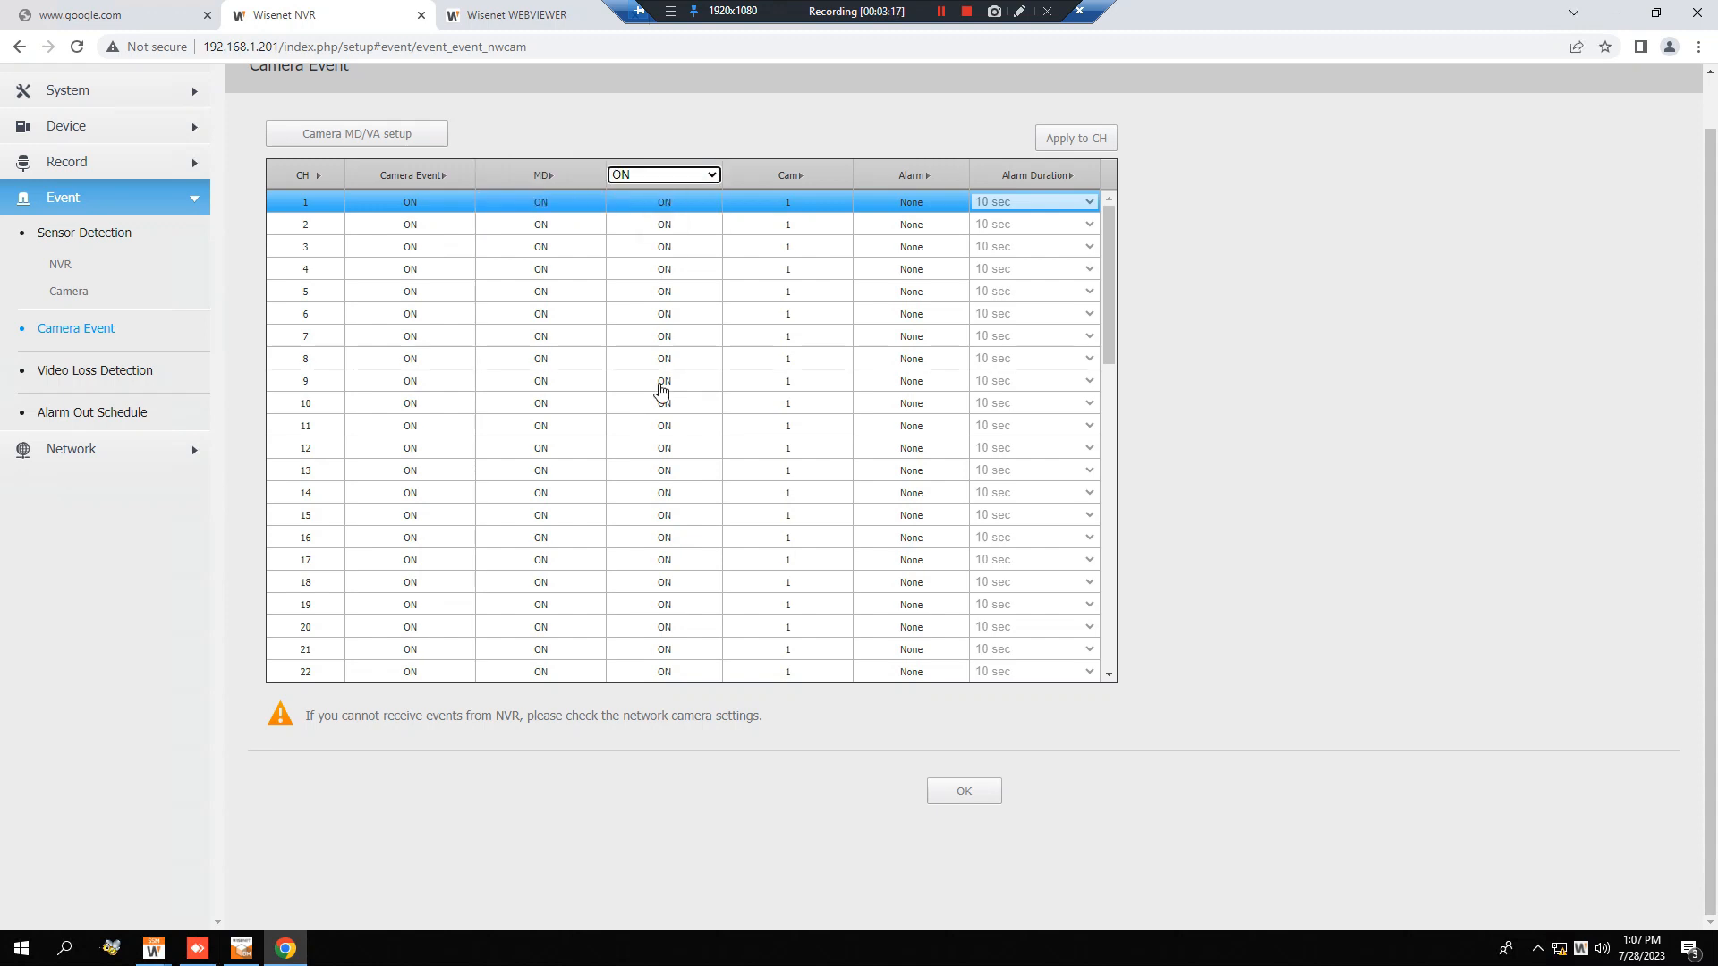
Set Camera Event to ON for all channels and save the camera event settings.
click(394, 176)
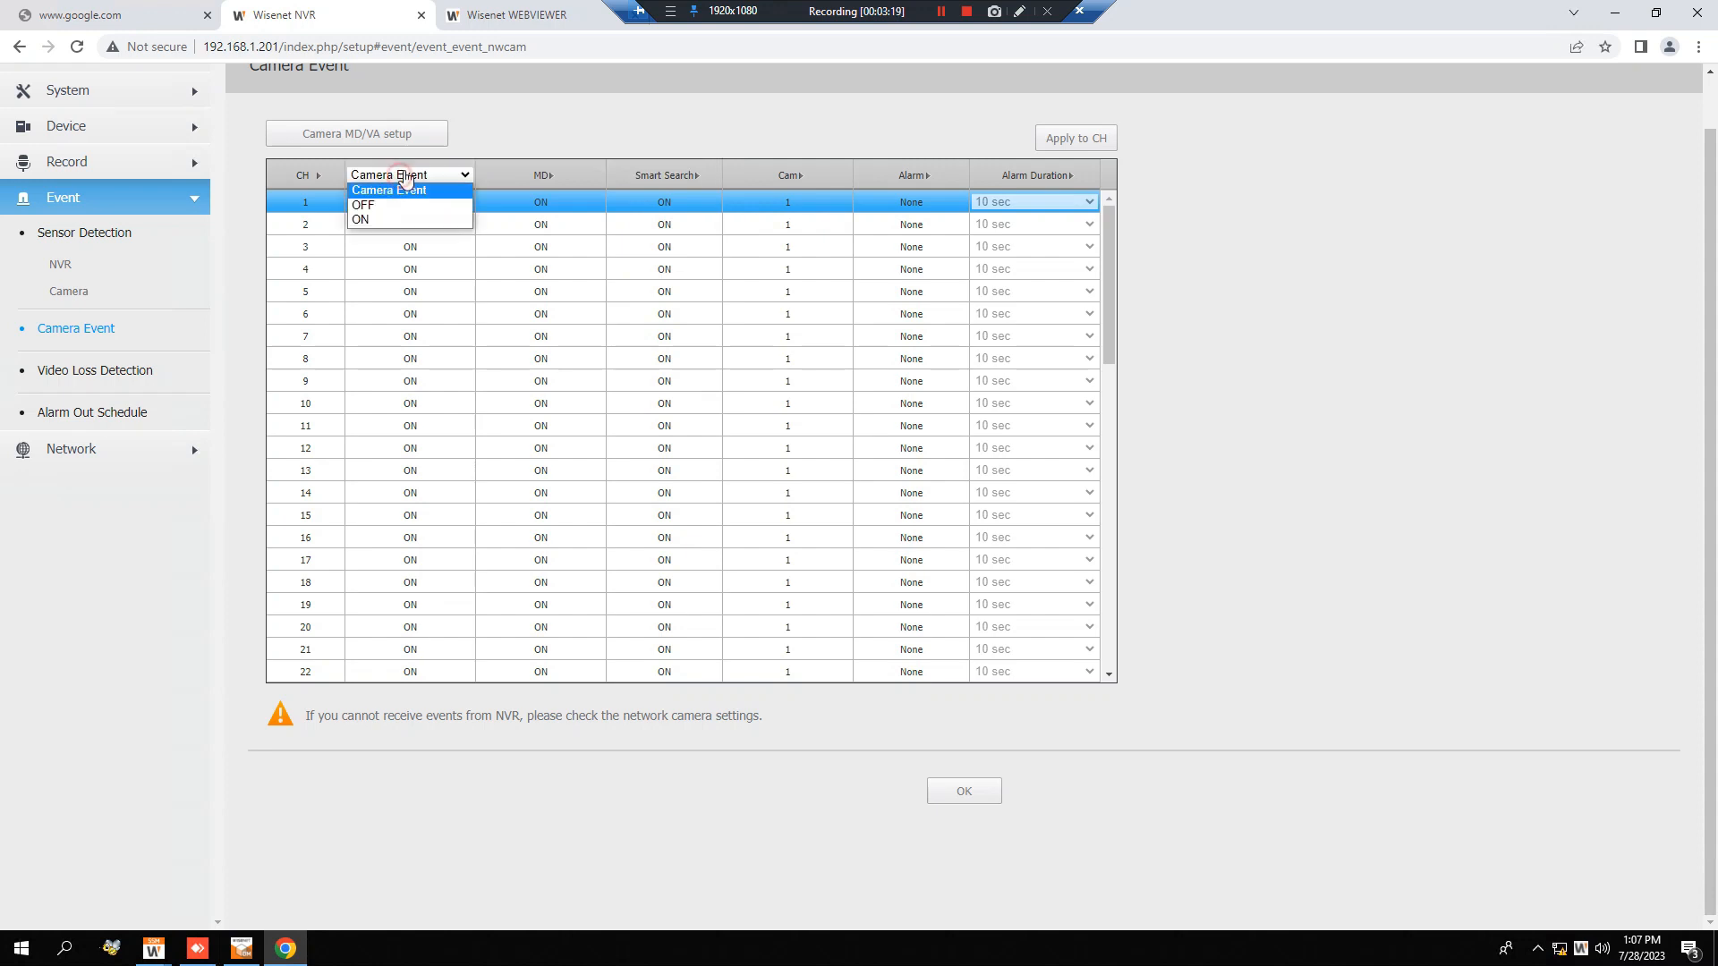
click(390, 220)
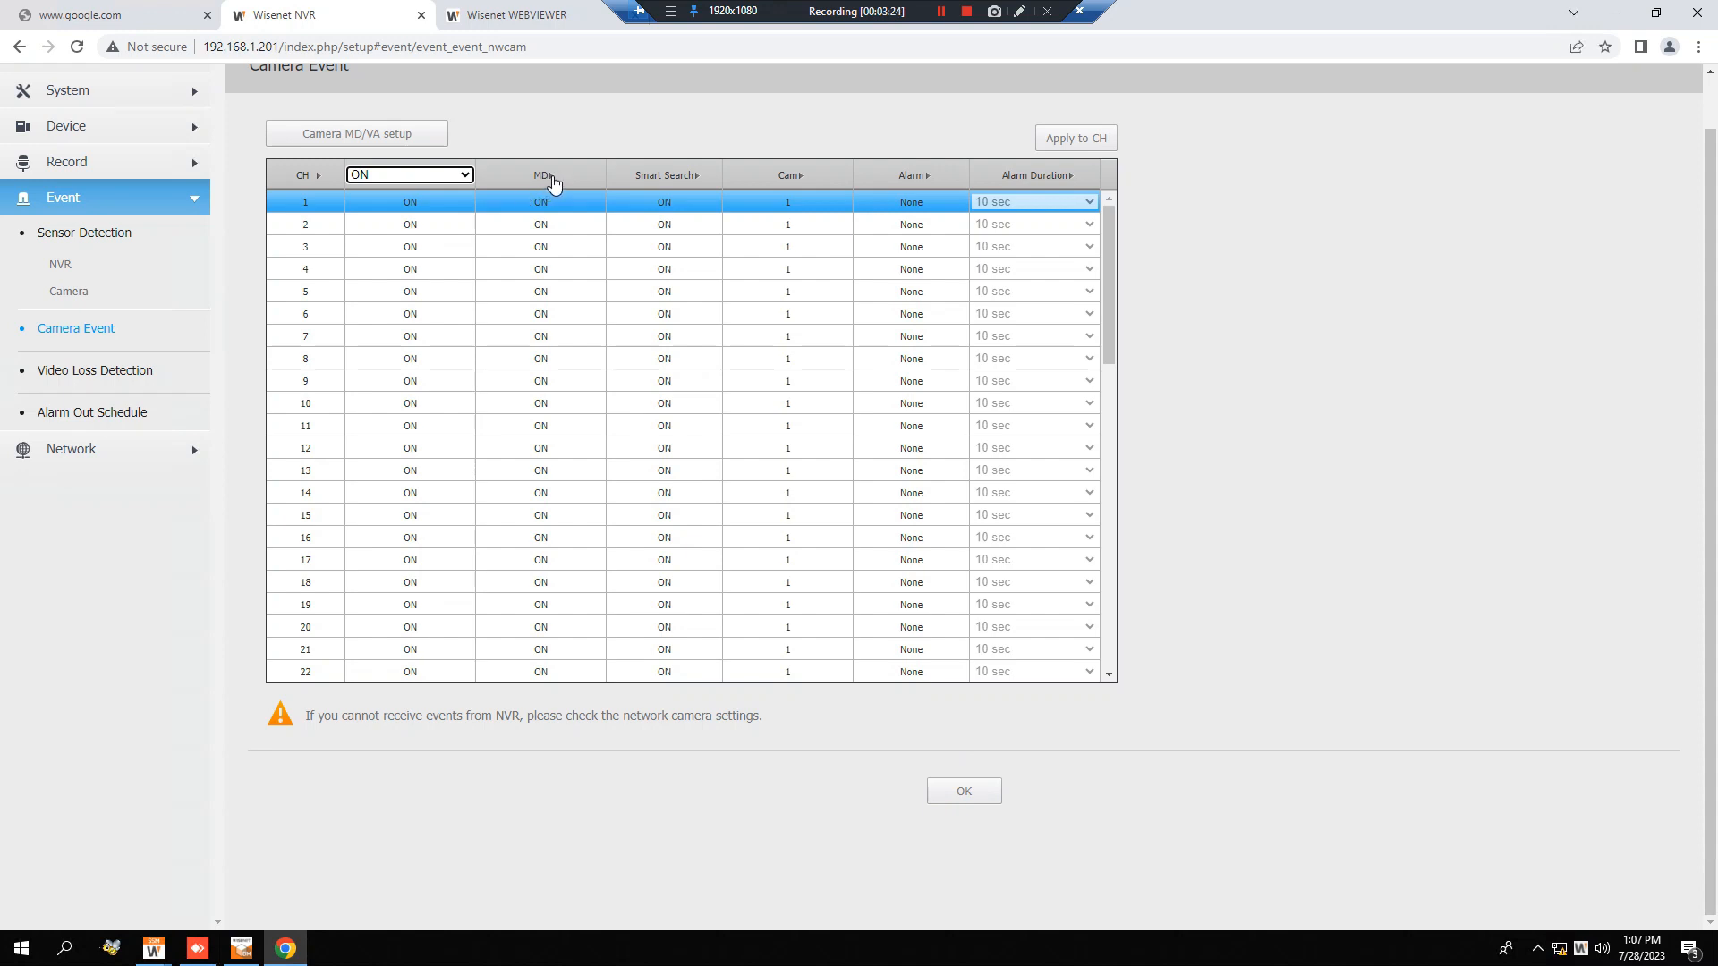
click(463, 177)
click(466, 179)
click(966, 791)
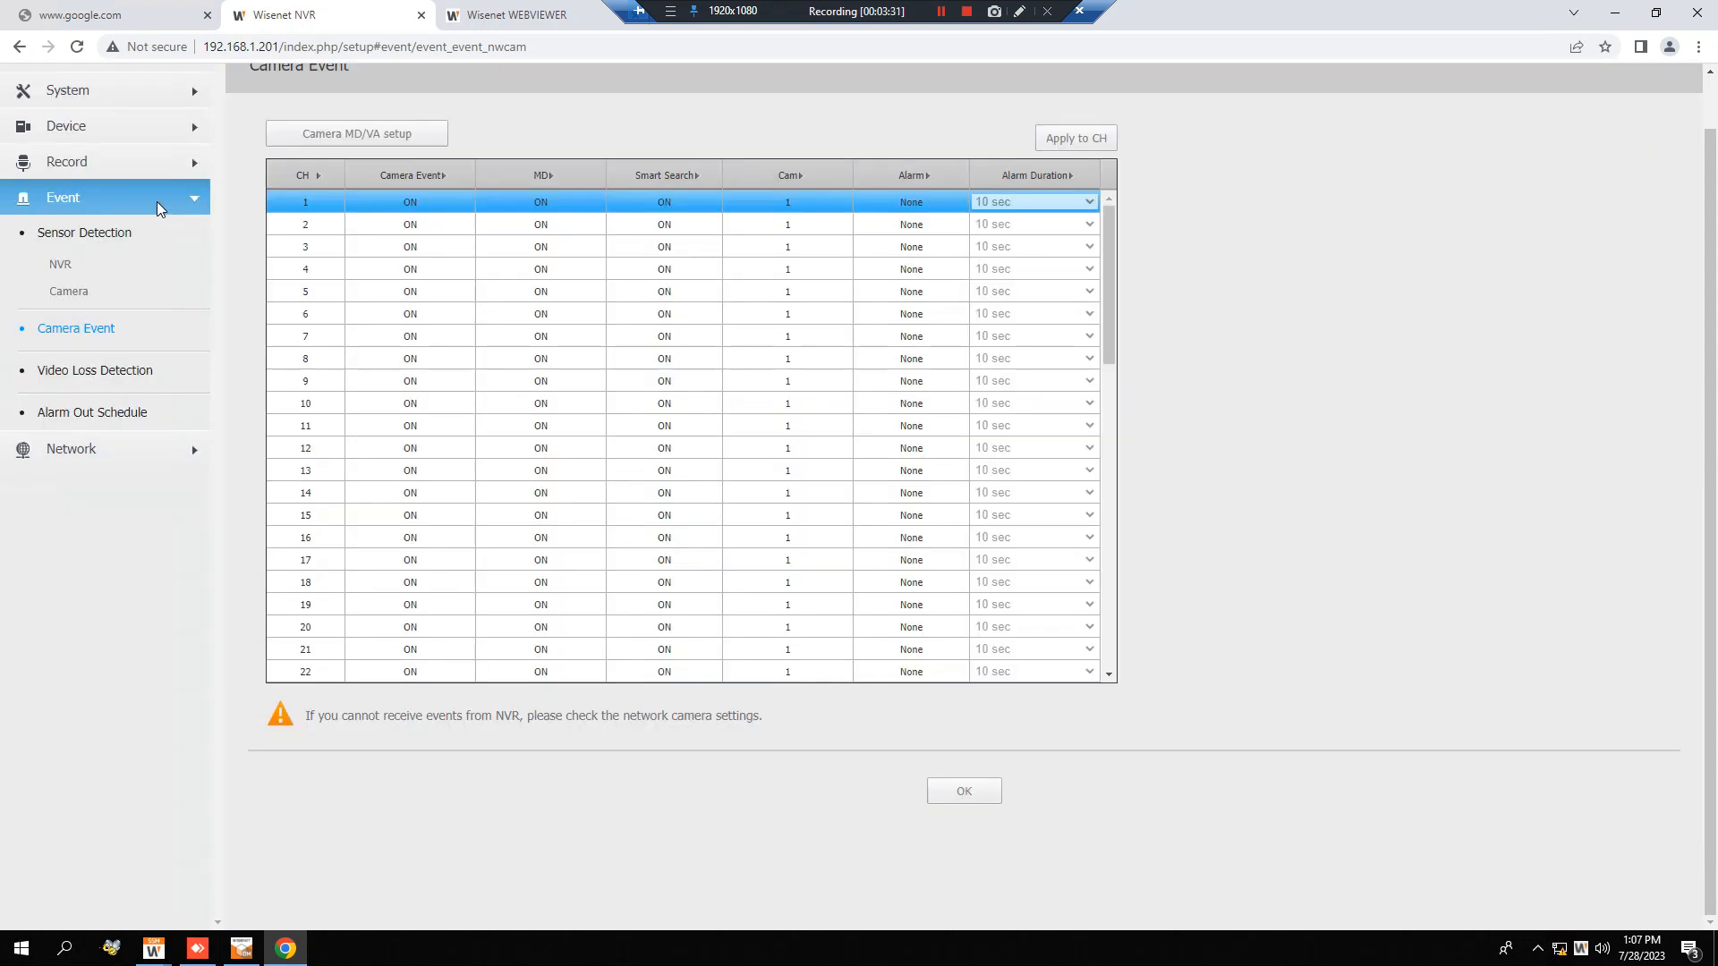
View the camera recording profiles and open the NVR page of the Record Setup.
click(163, 166)
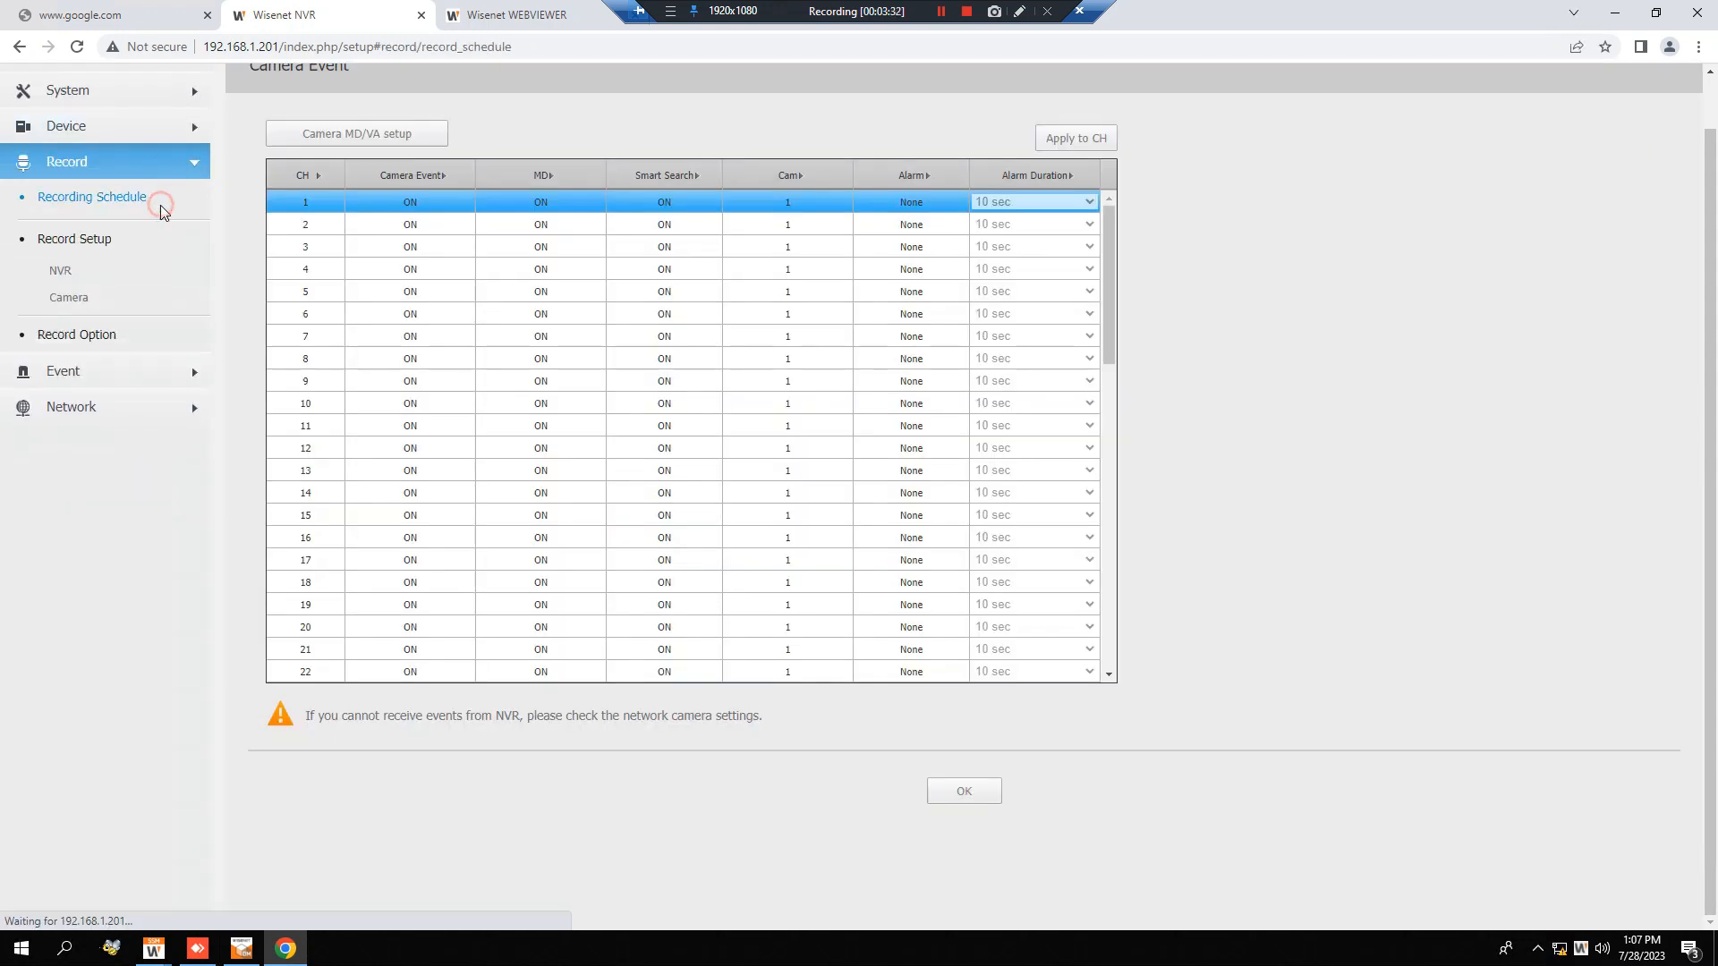
click(159, 210)
click(118, 296)
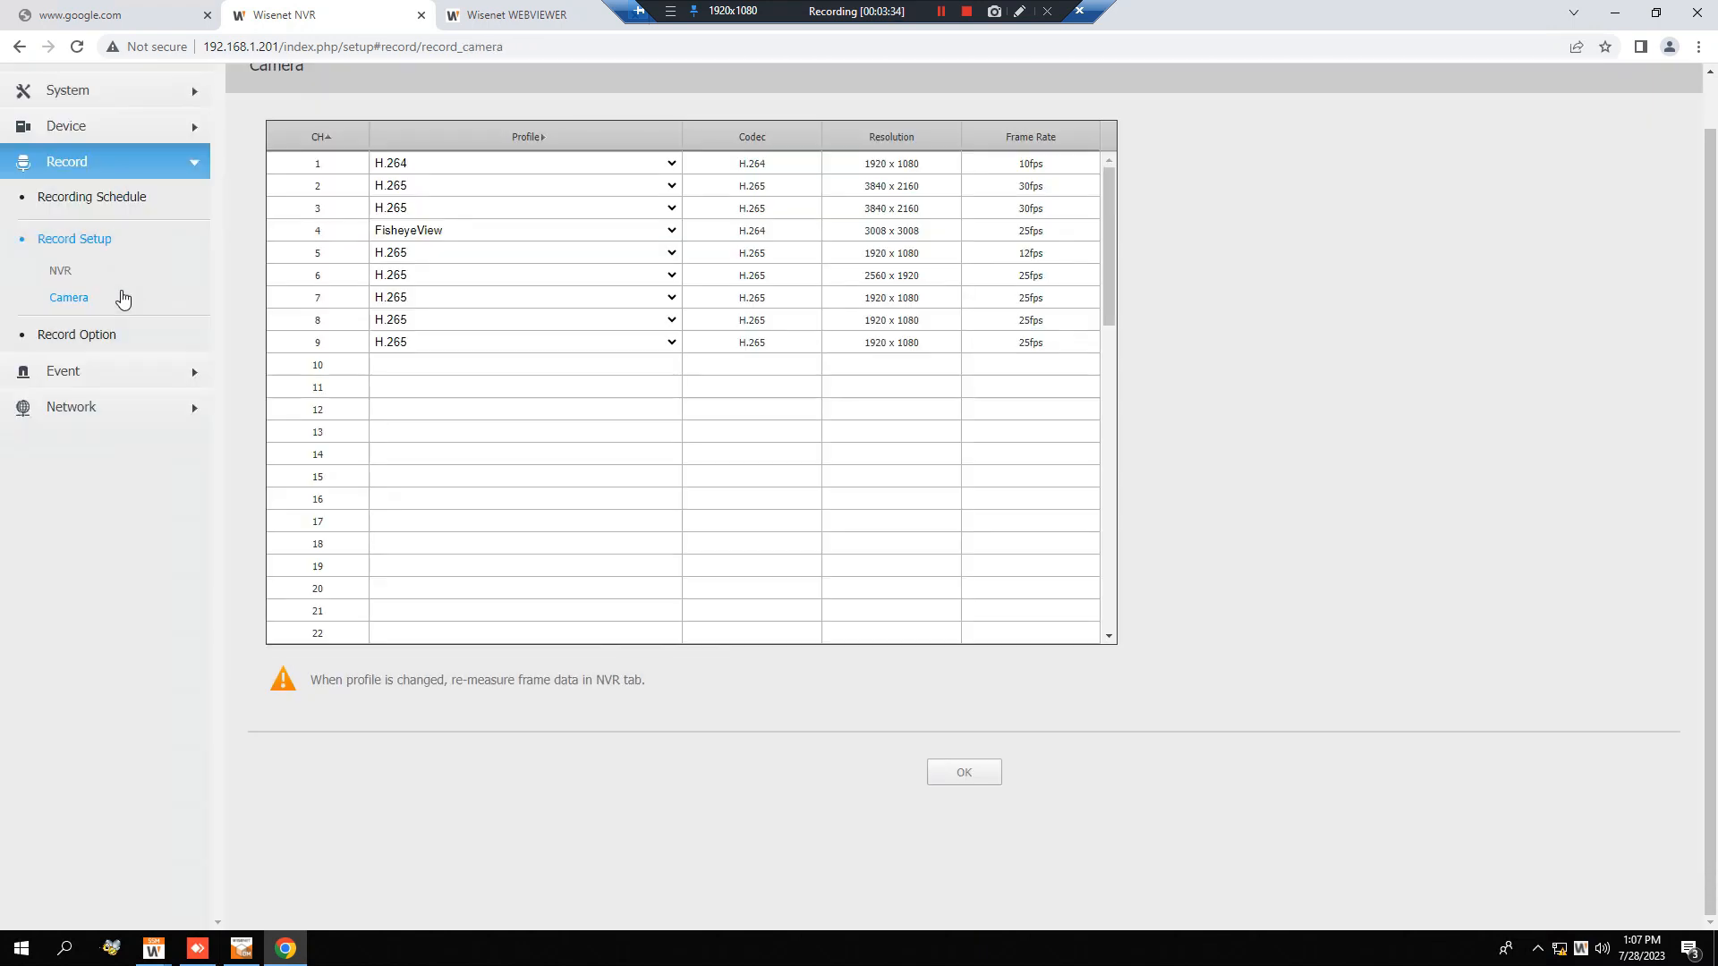
click(108, 277)
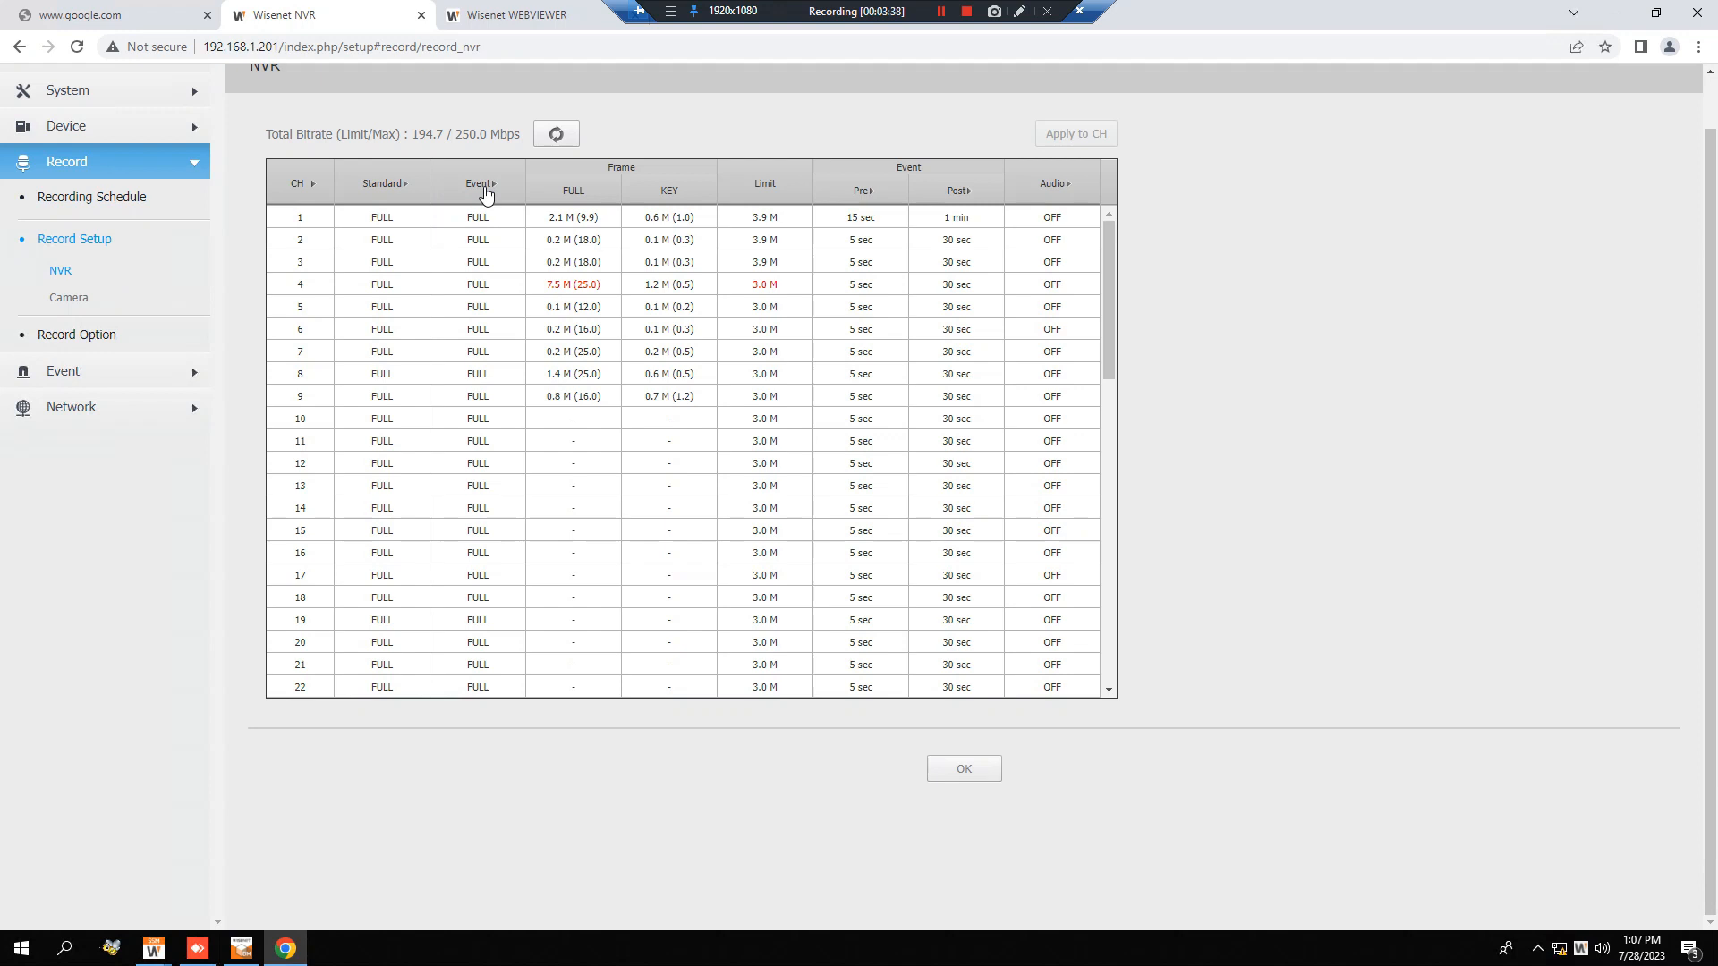
Check the event recording options for all channels and save the NVR record setup.
click(486, 192)
click(486, 185)
click(486, 193)
scroll(894, 146, up, 1)
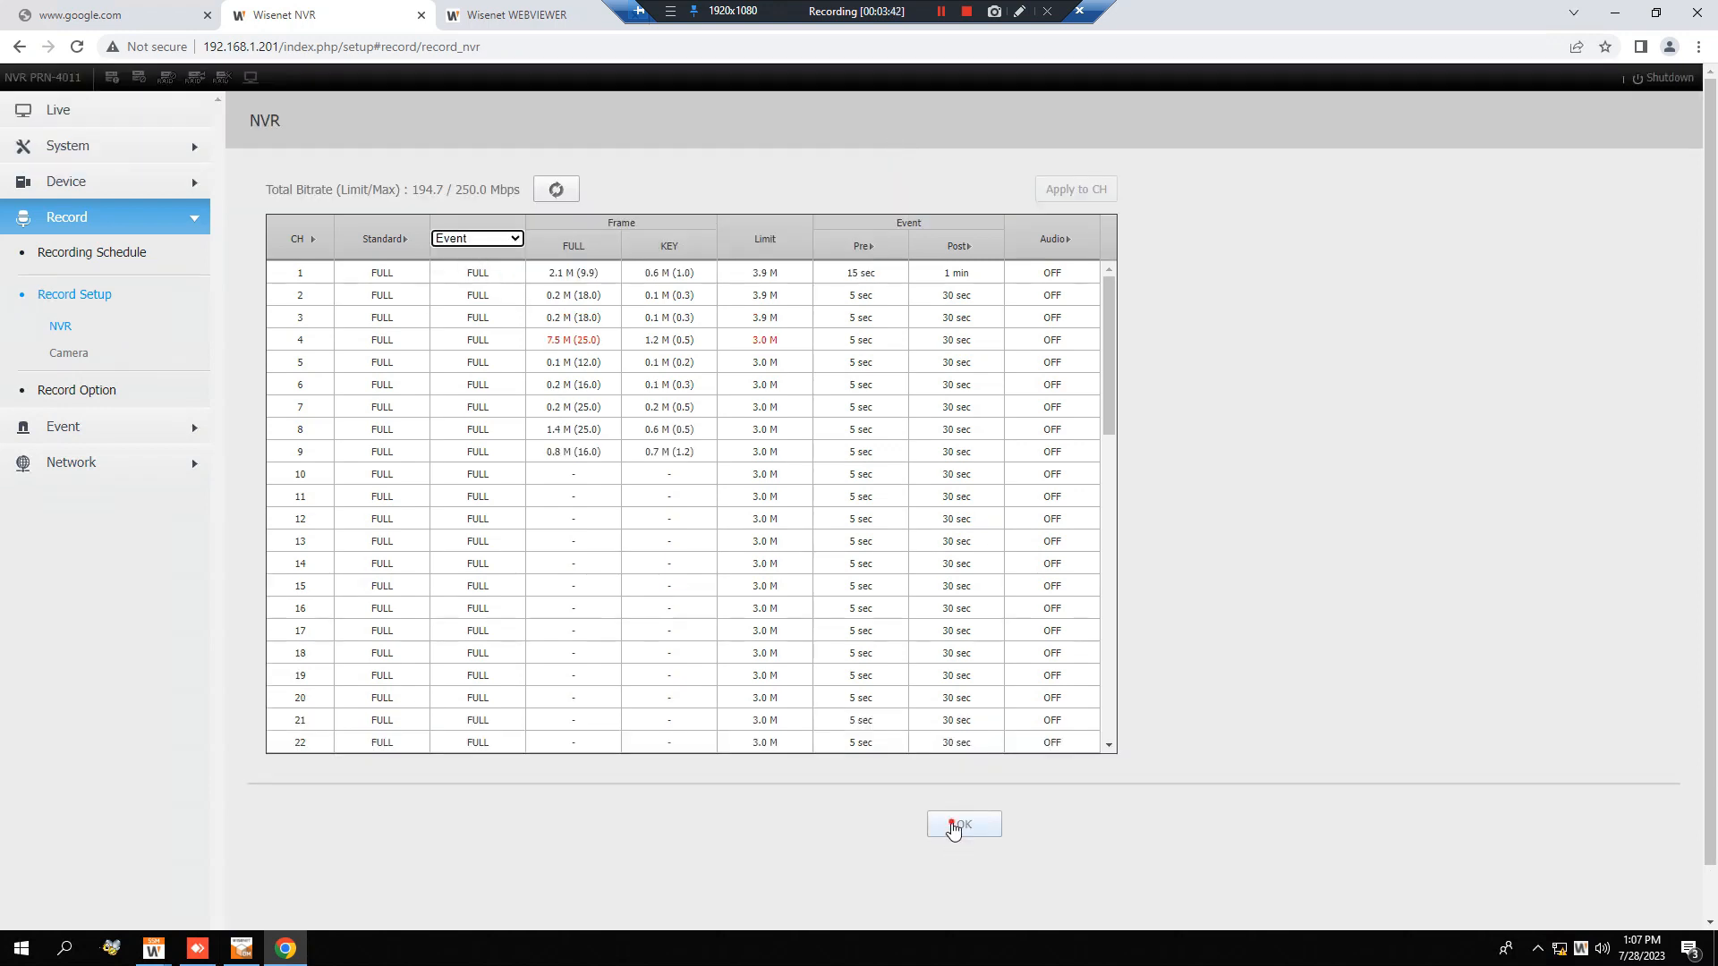
click(953, 832)
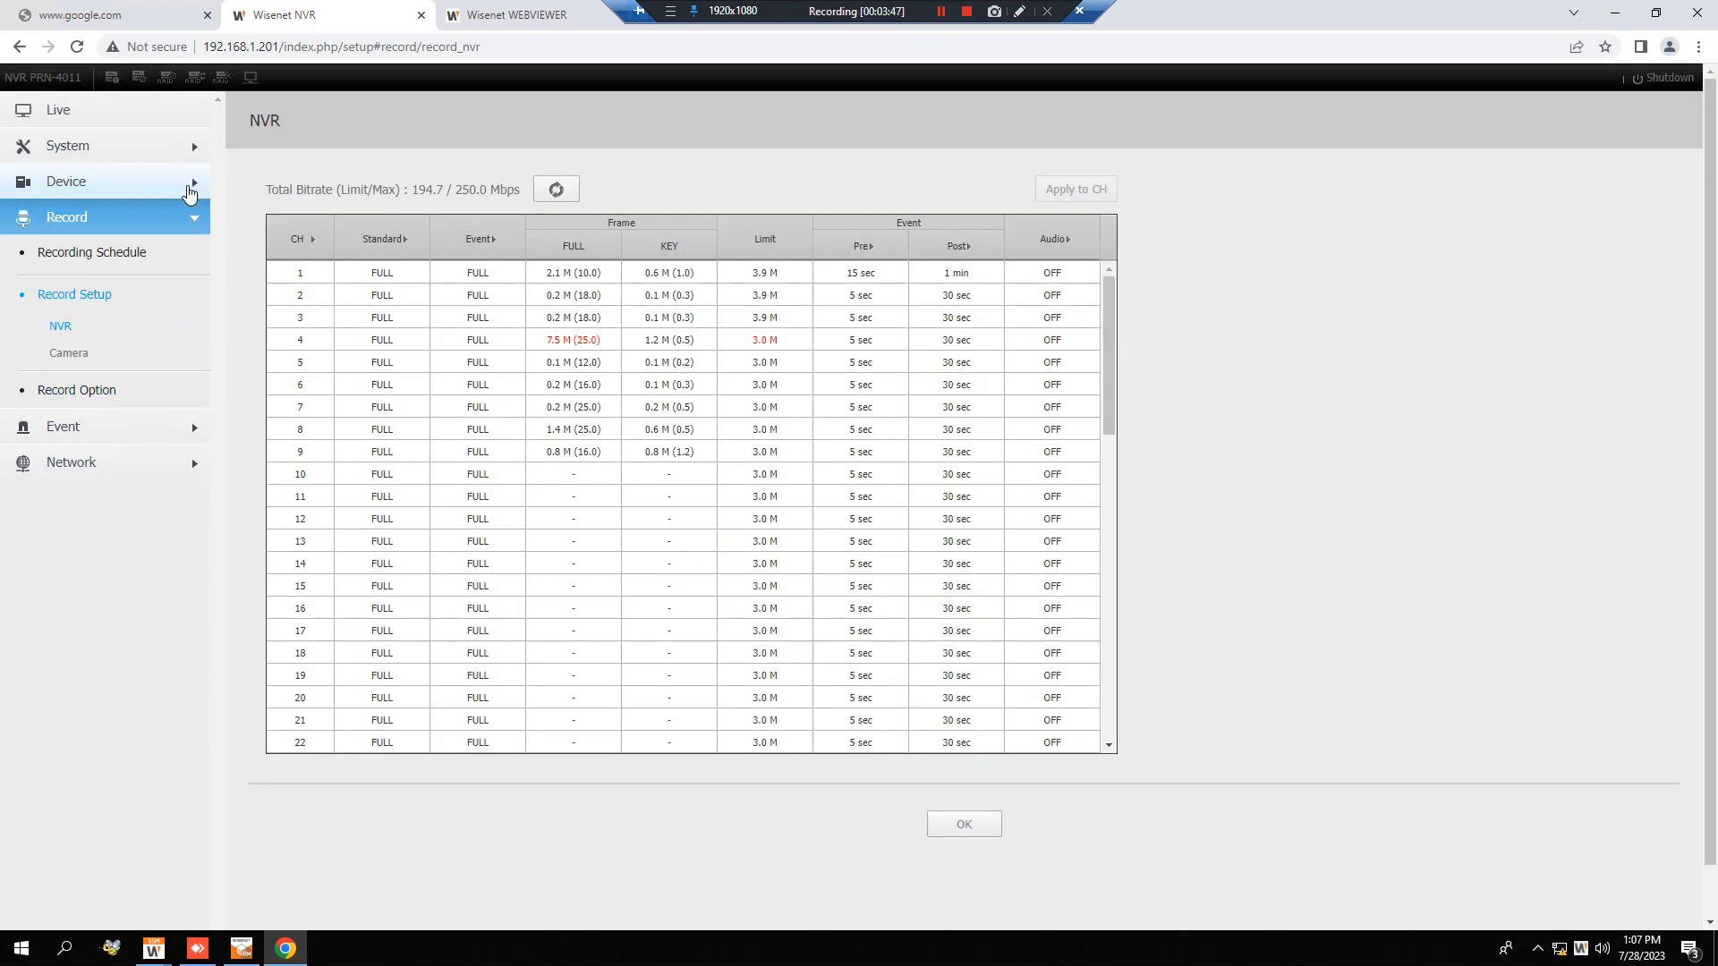
Switch to the Wisenet SSM Console Client and select channel 1 of the PRN-4011 at 192.168.1.201 in the registration tree.
click(171, 421)
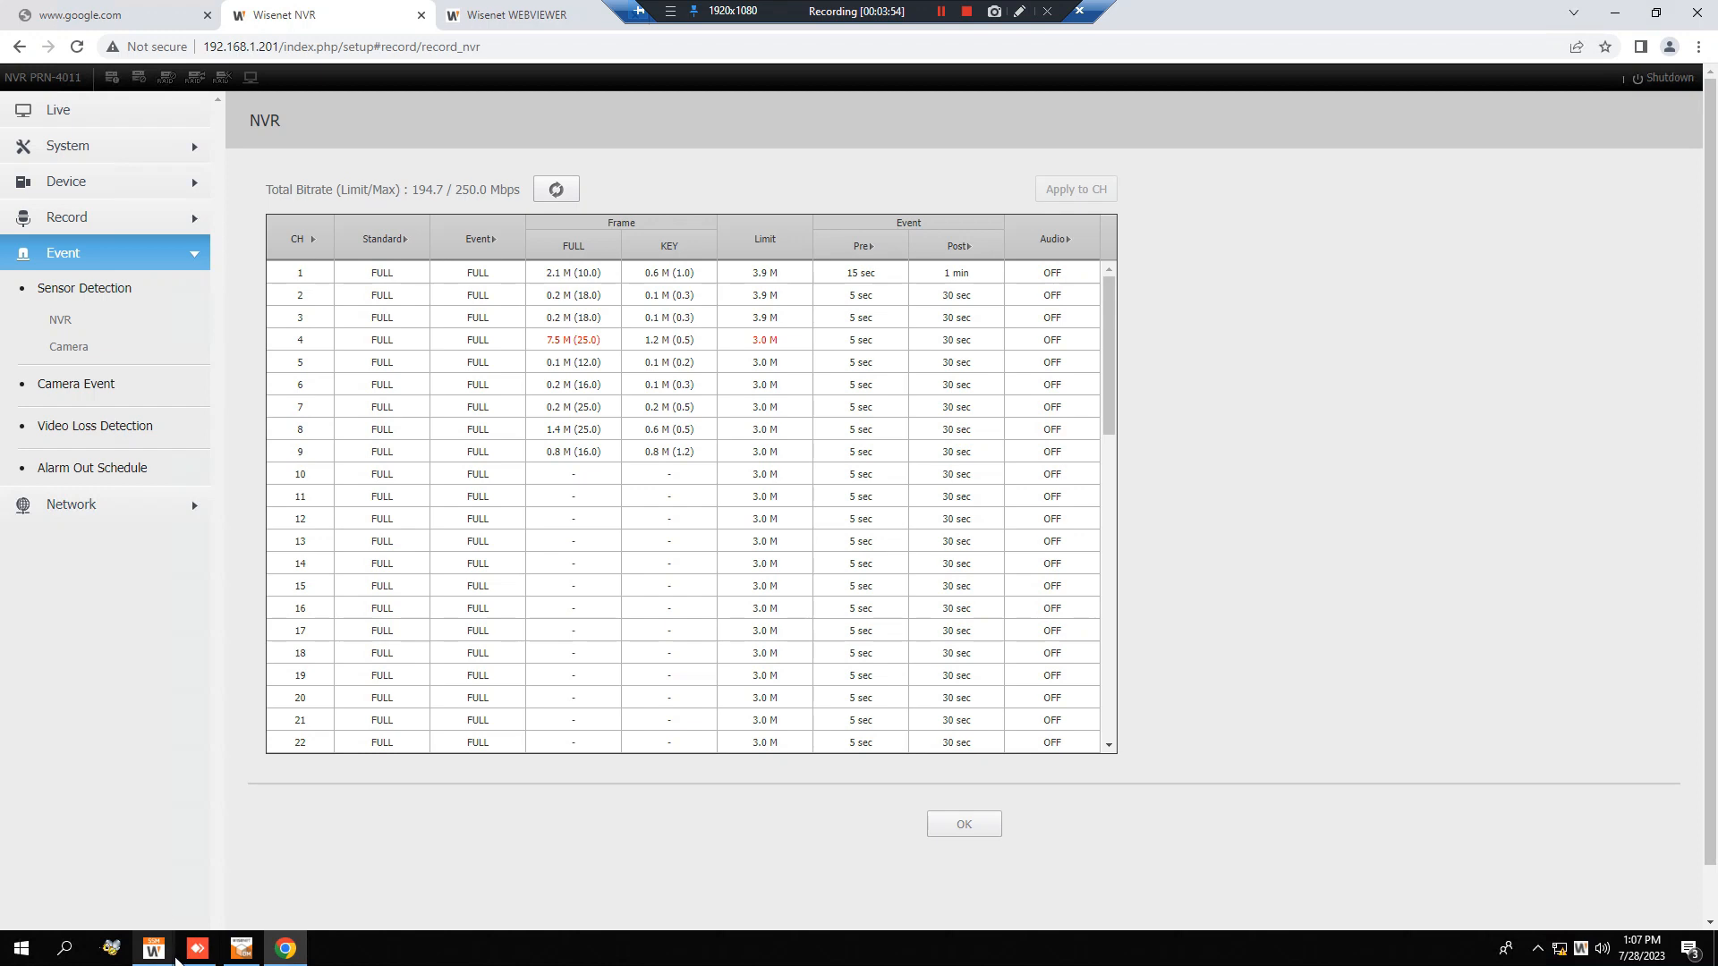
click(158, 951)
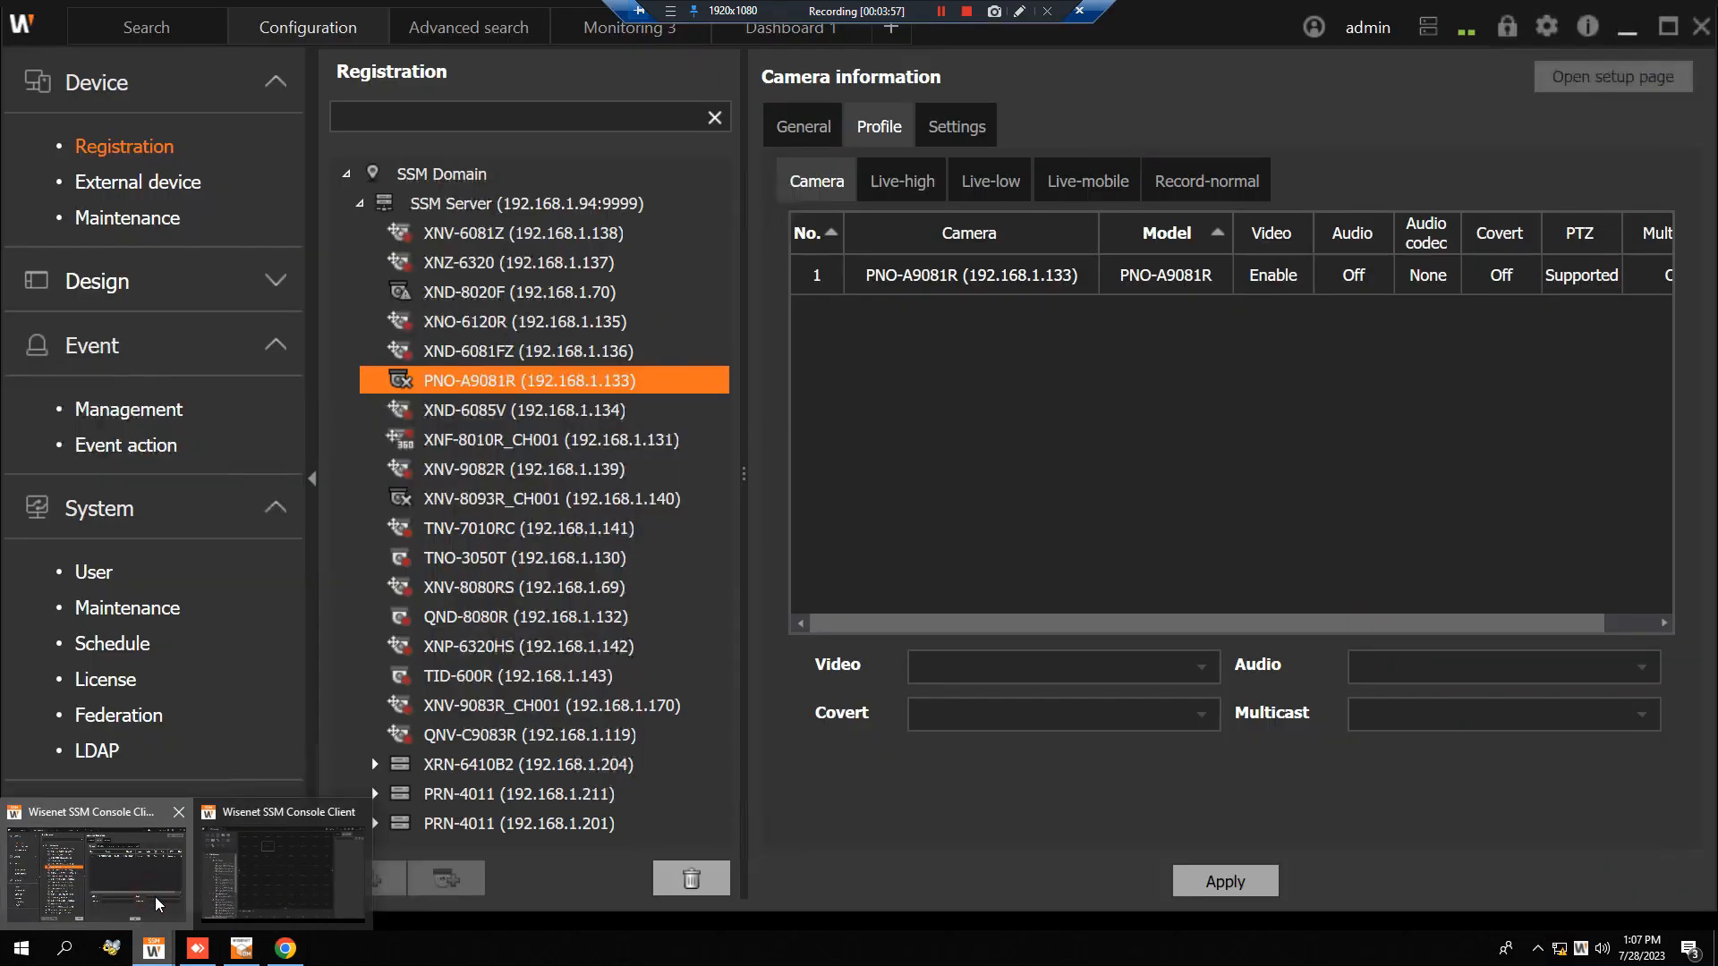
click(157, 904)
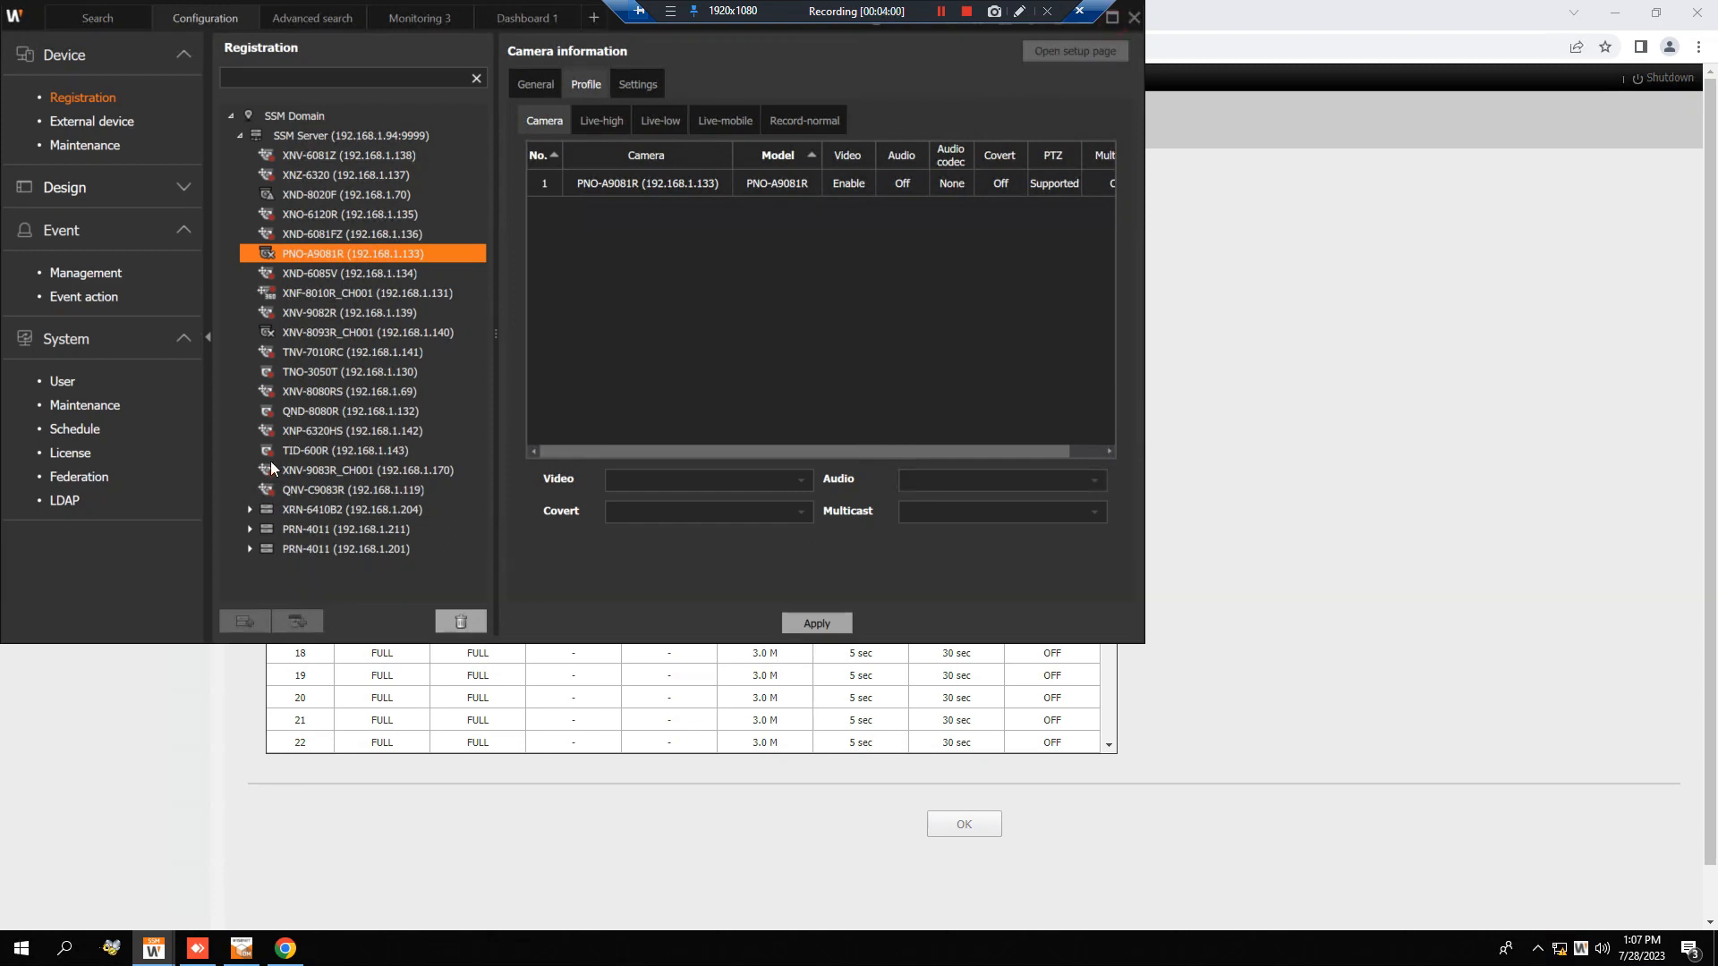
click(250, 549)
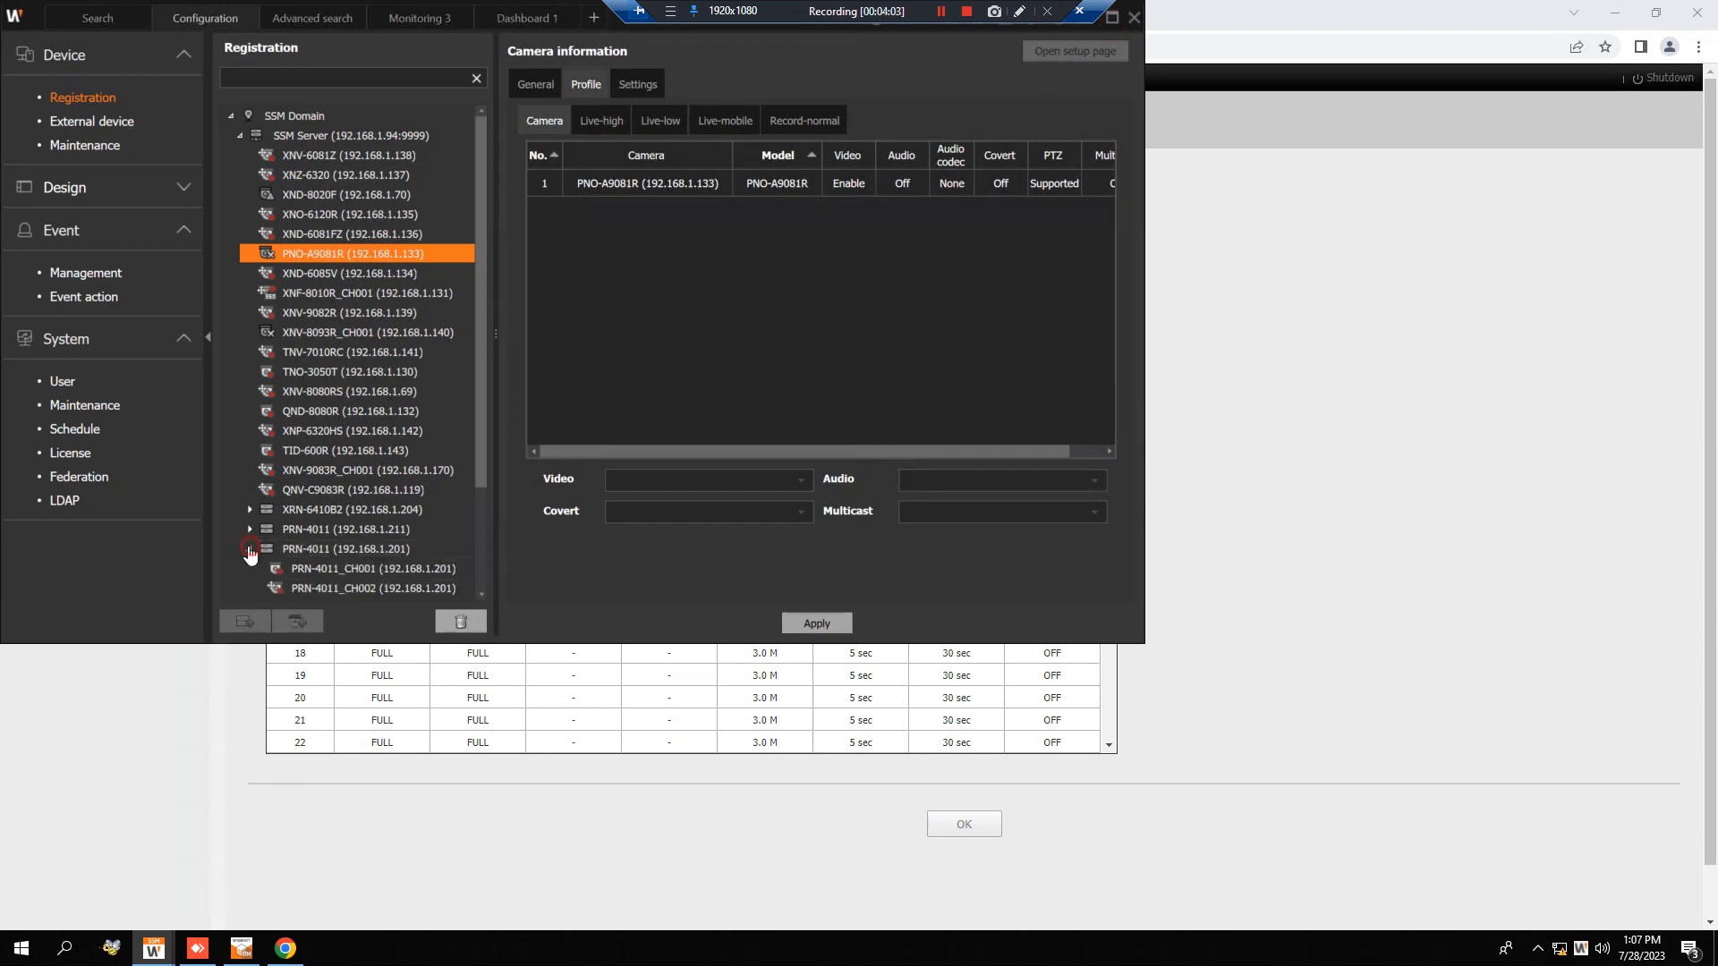
click(325, 570)
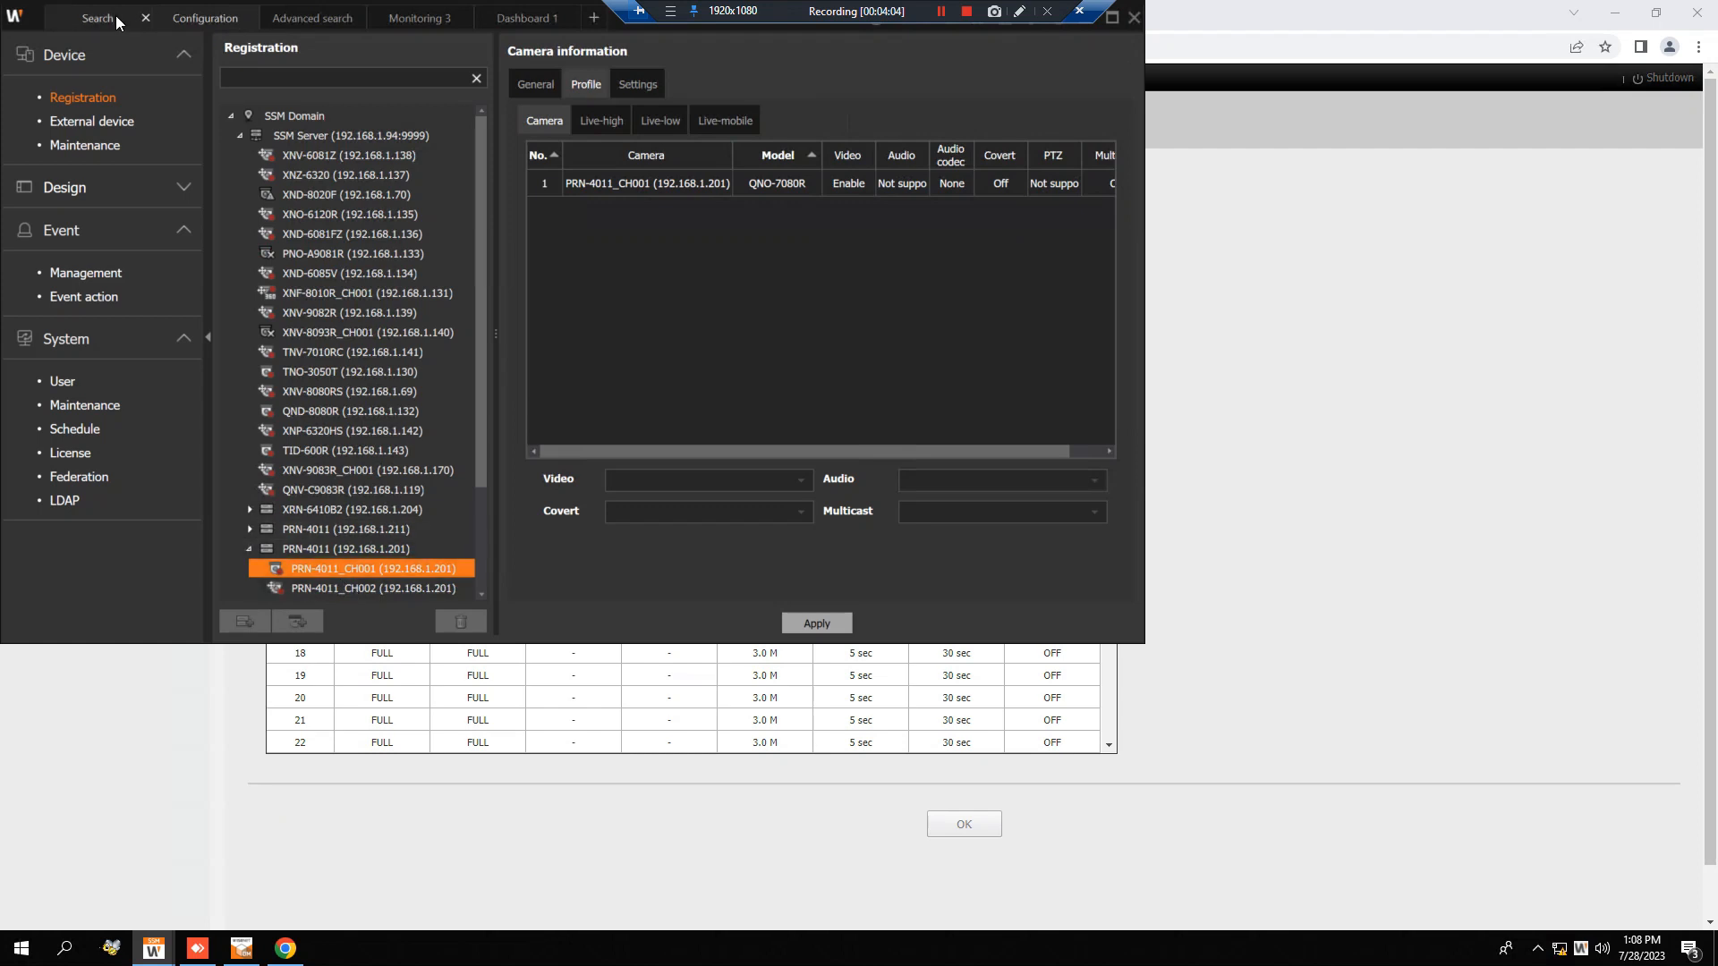
Clear the camera filter in Monitoring 3, maximize the console and show PRN-4011_CH001 live in an enlarged single view.
click(445, 17)
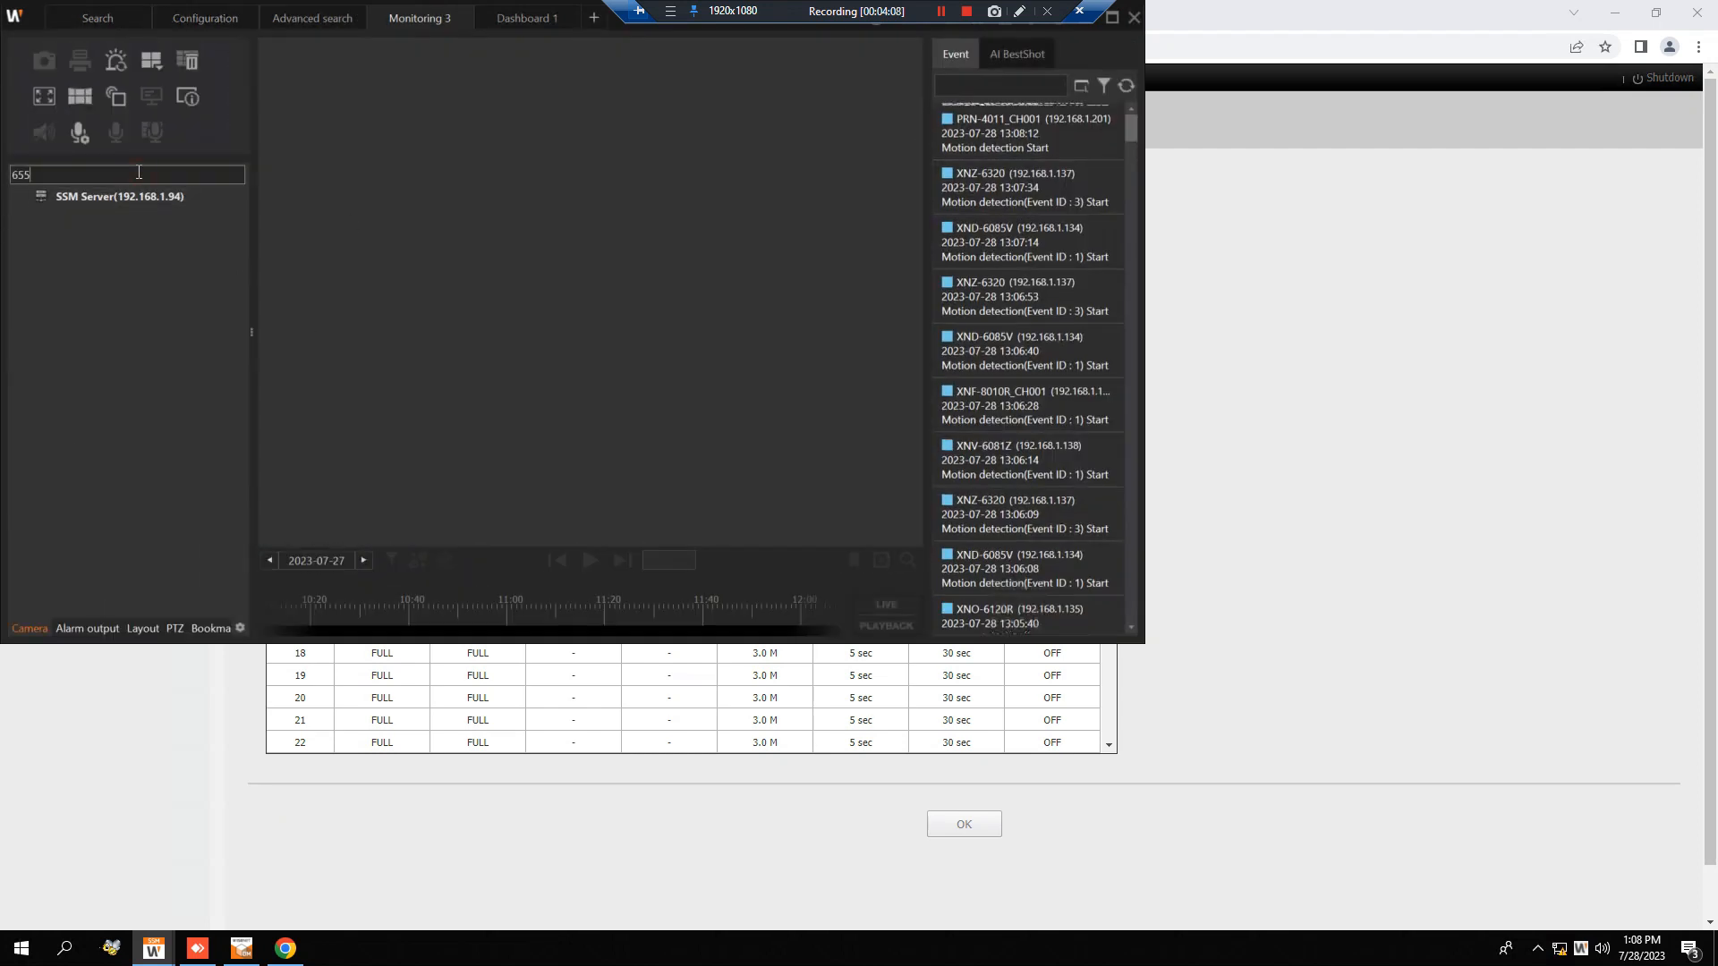
key(BackSpace)
key(BackSpace)
key(BackSpace)
click(1111, 20)
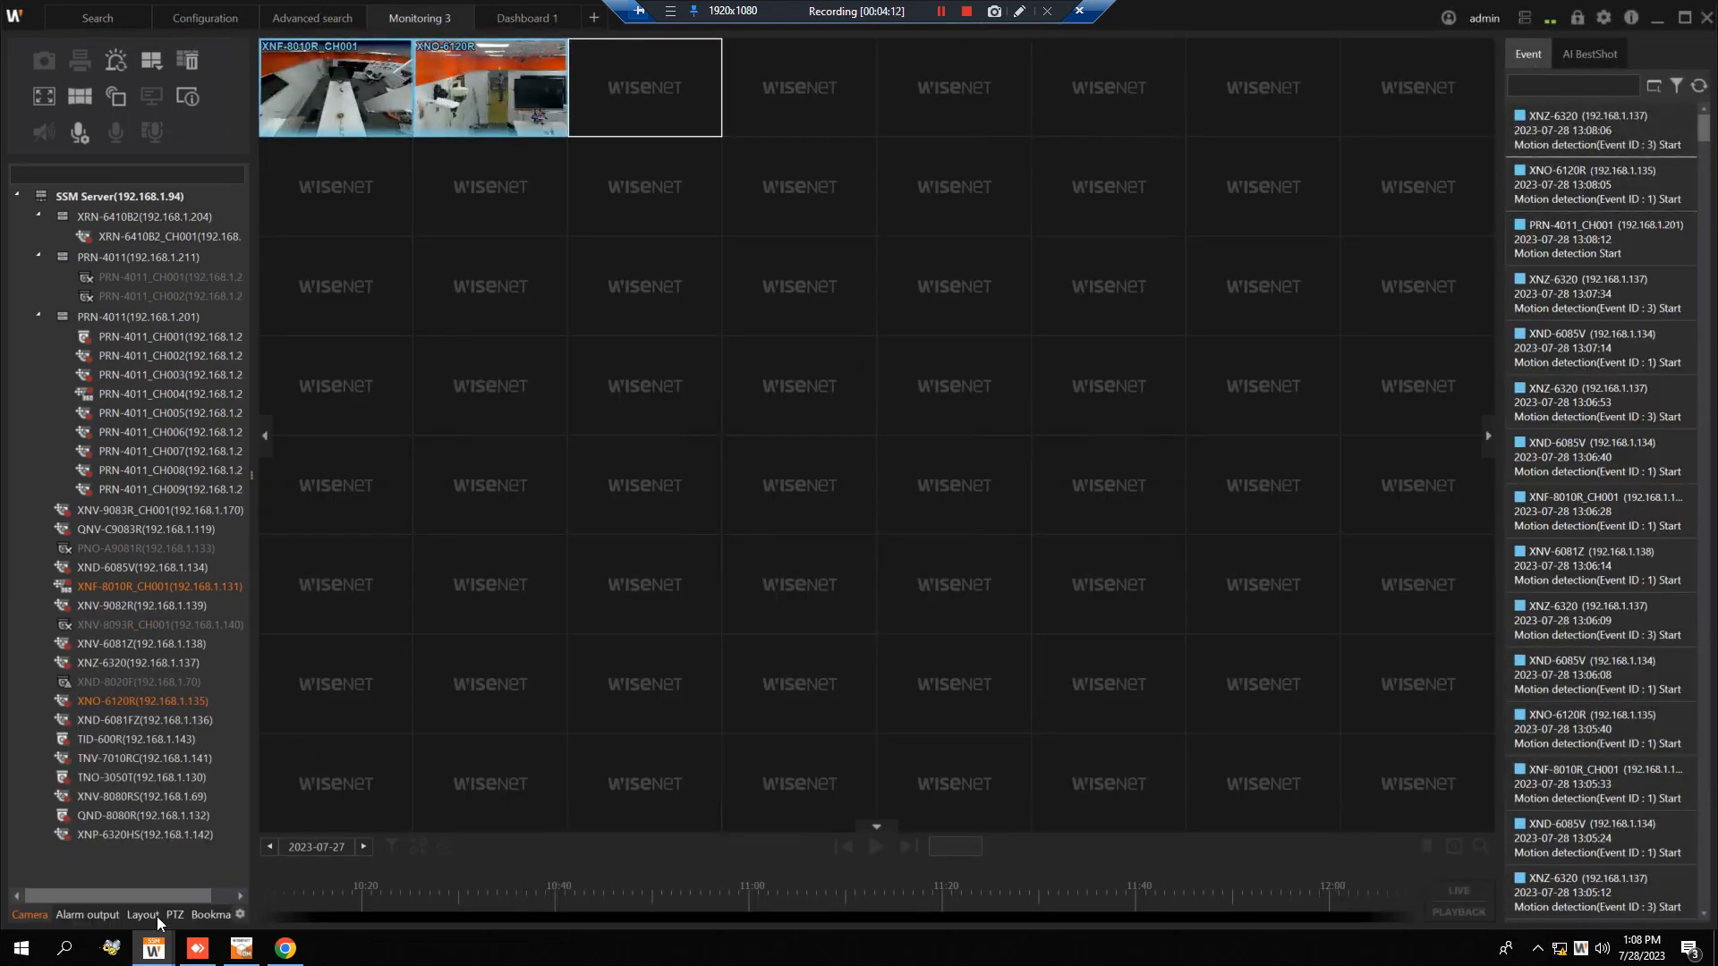
double_click(167, 337)
double_click(682, 97)
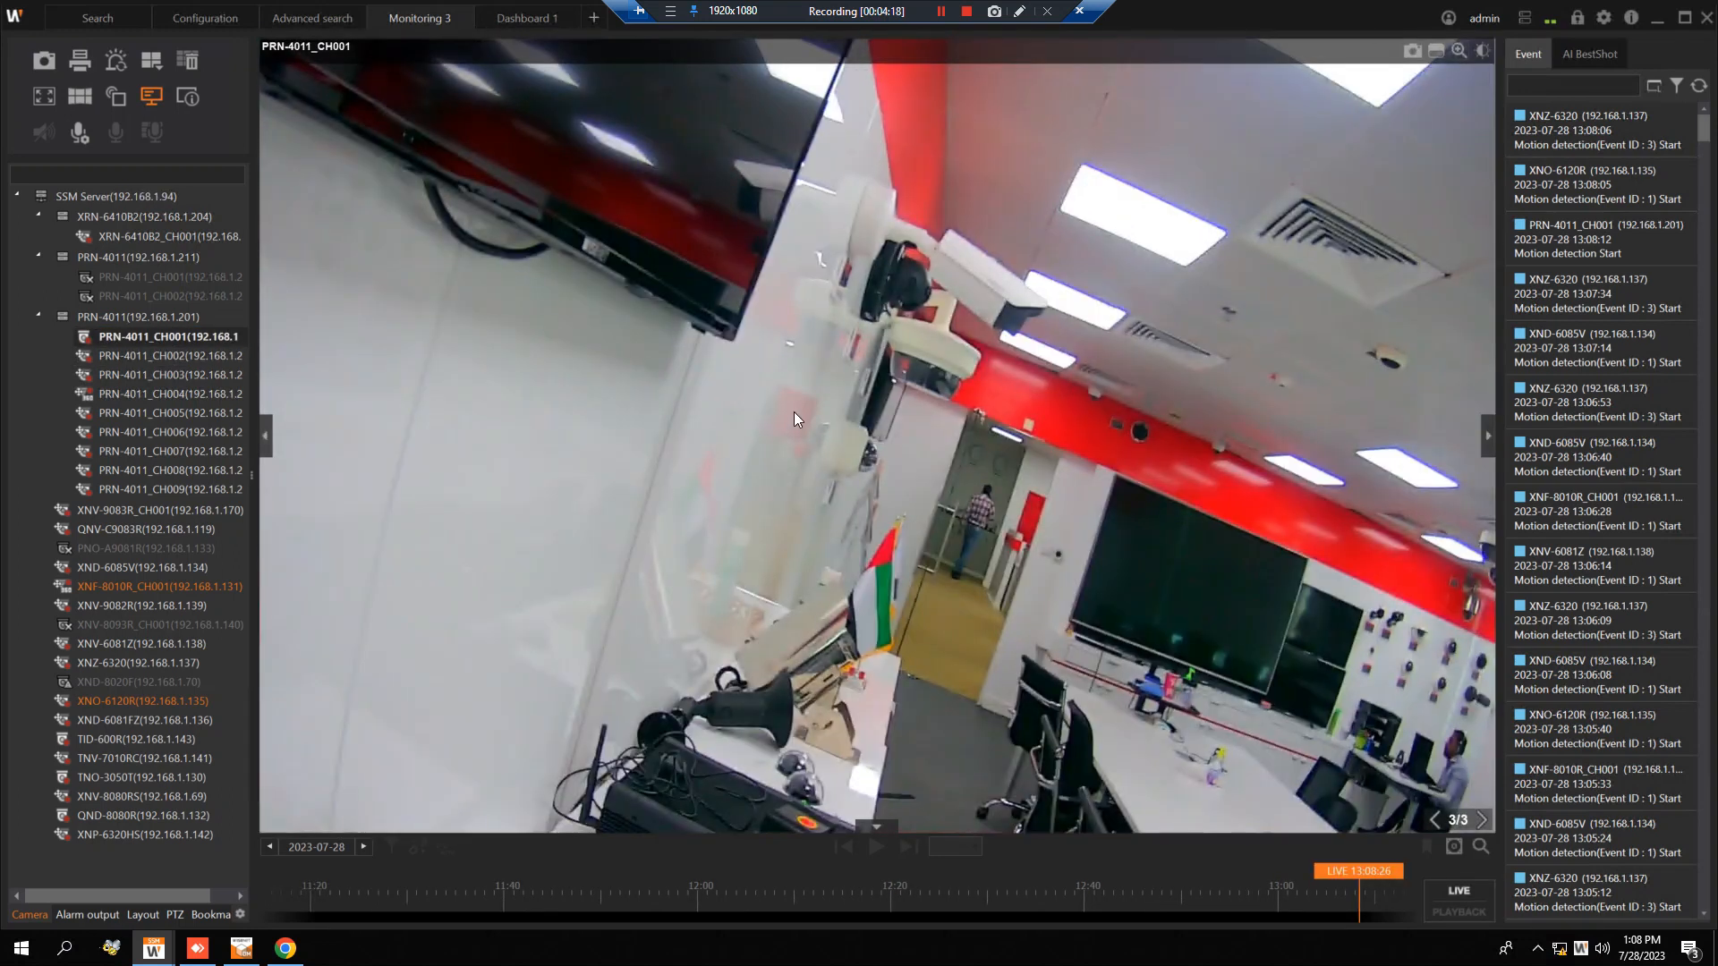
Return to the Wisenet WEBVIEWER page of the camera and review its motion detection sensitivity and size settings.
click(1657, 17)
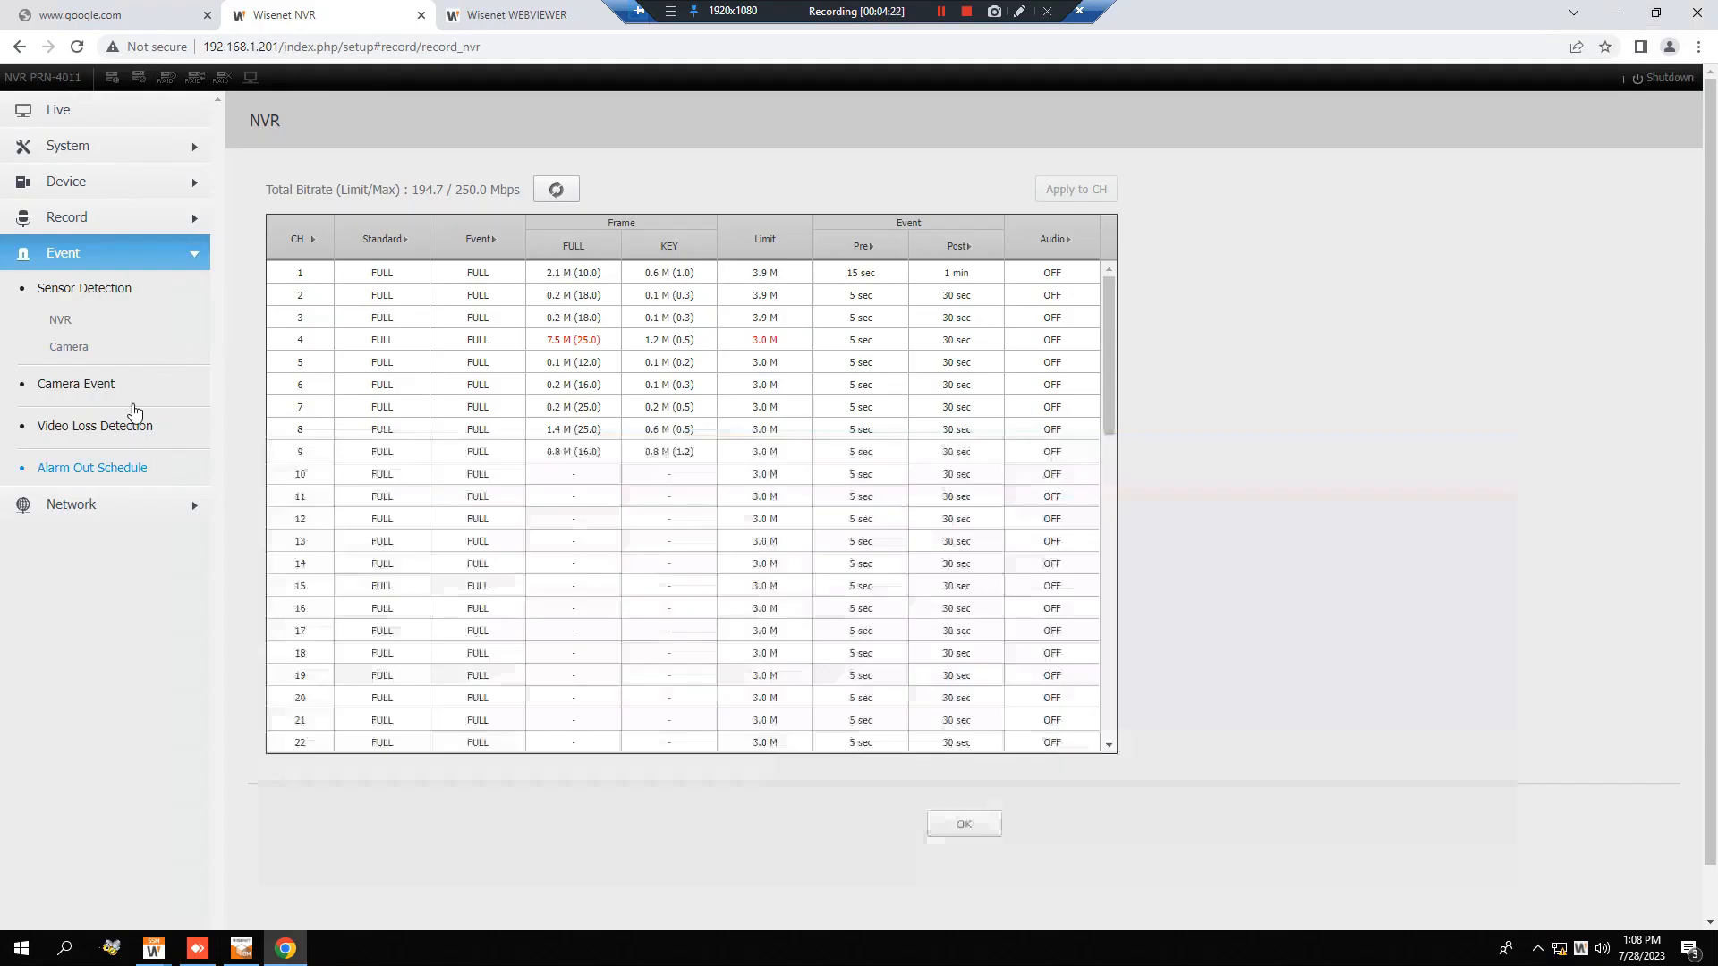
key(ctrl+Tab)
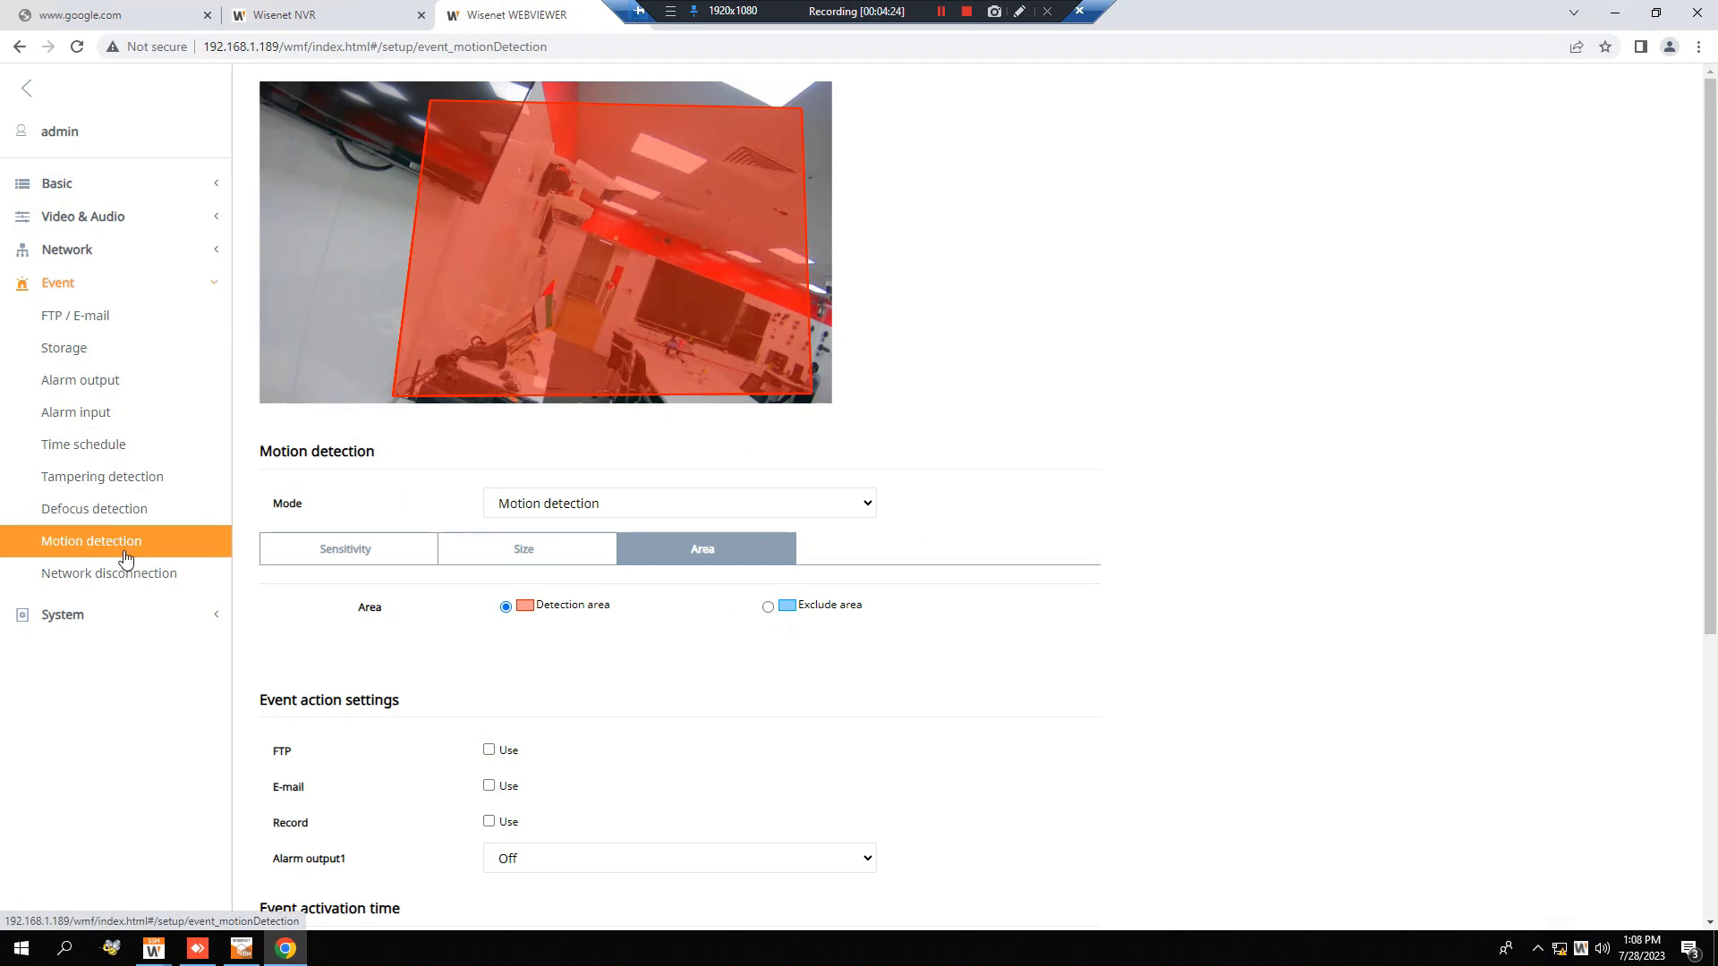
click(361, 525)
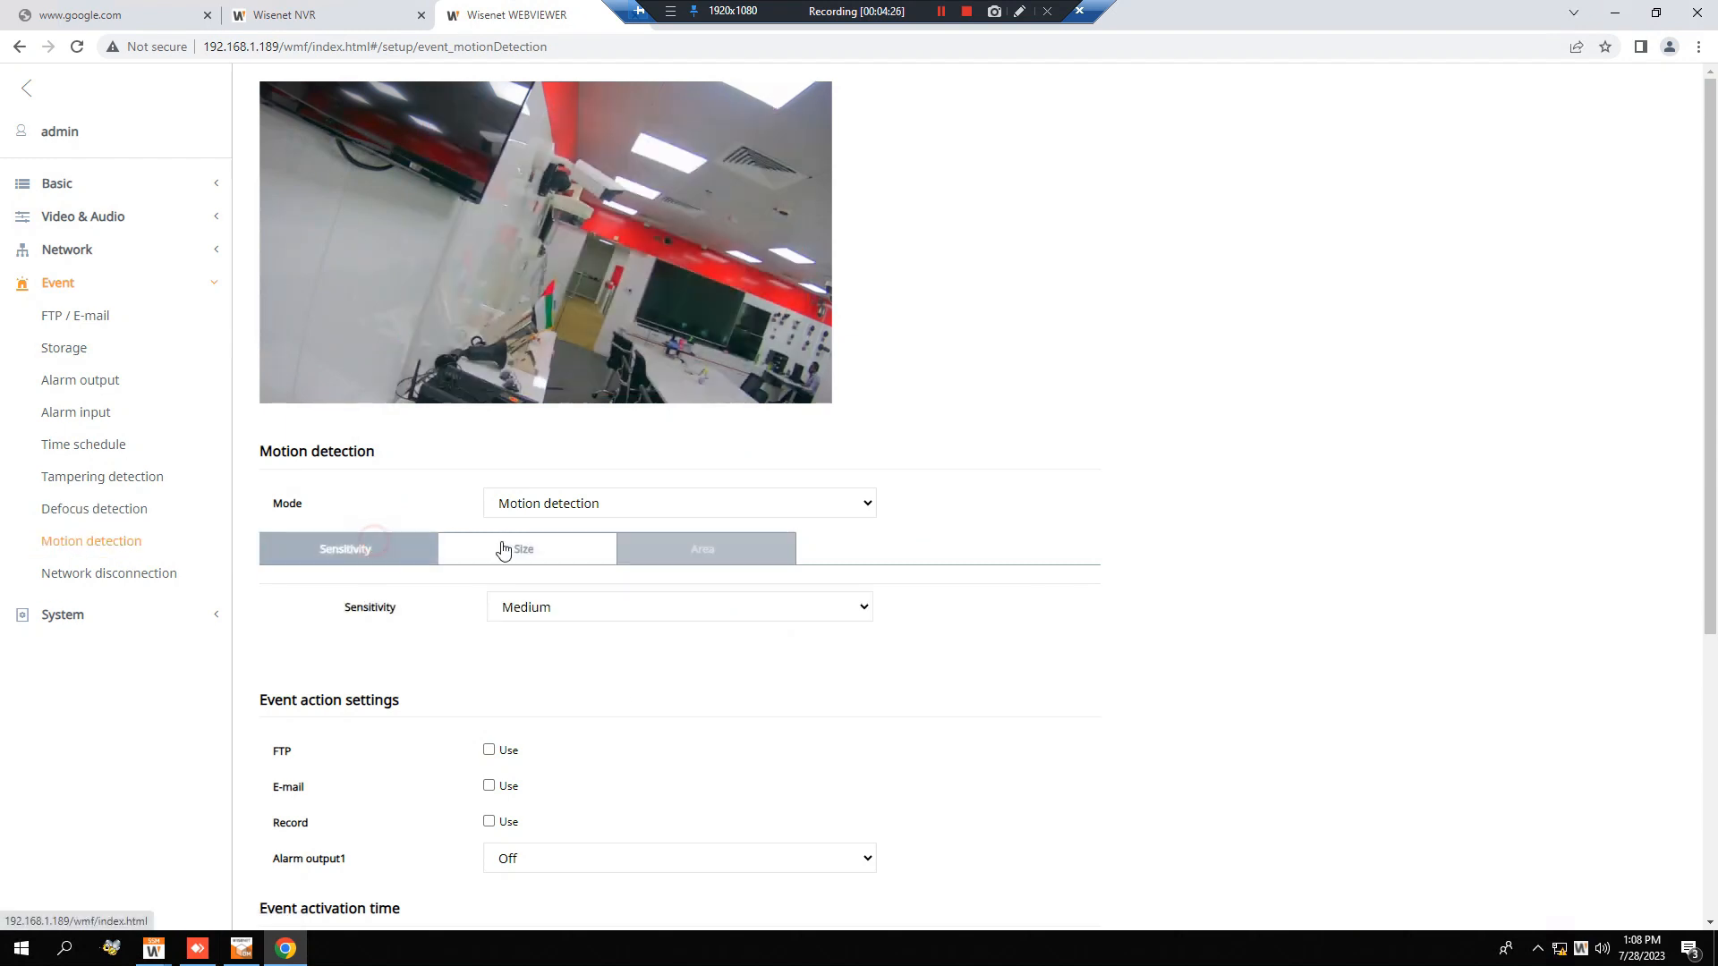
click(533, 550)
scroll(480, 701, down, 4)
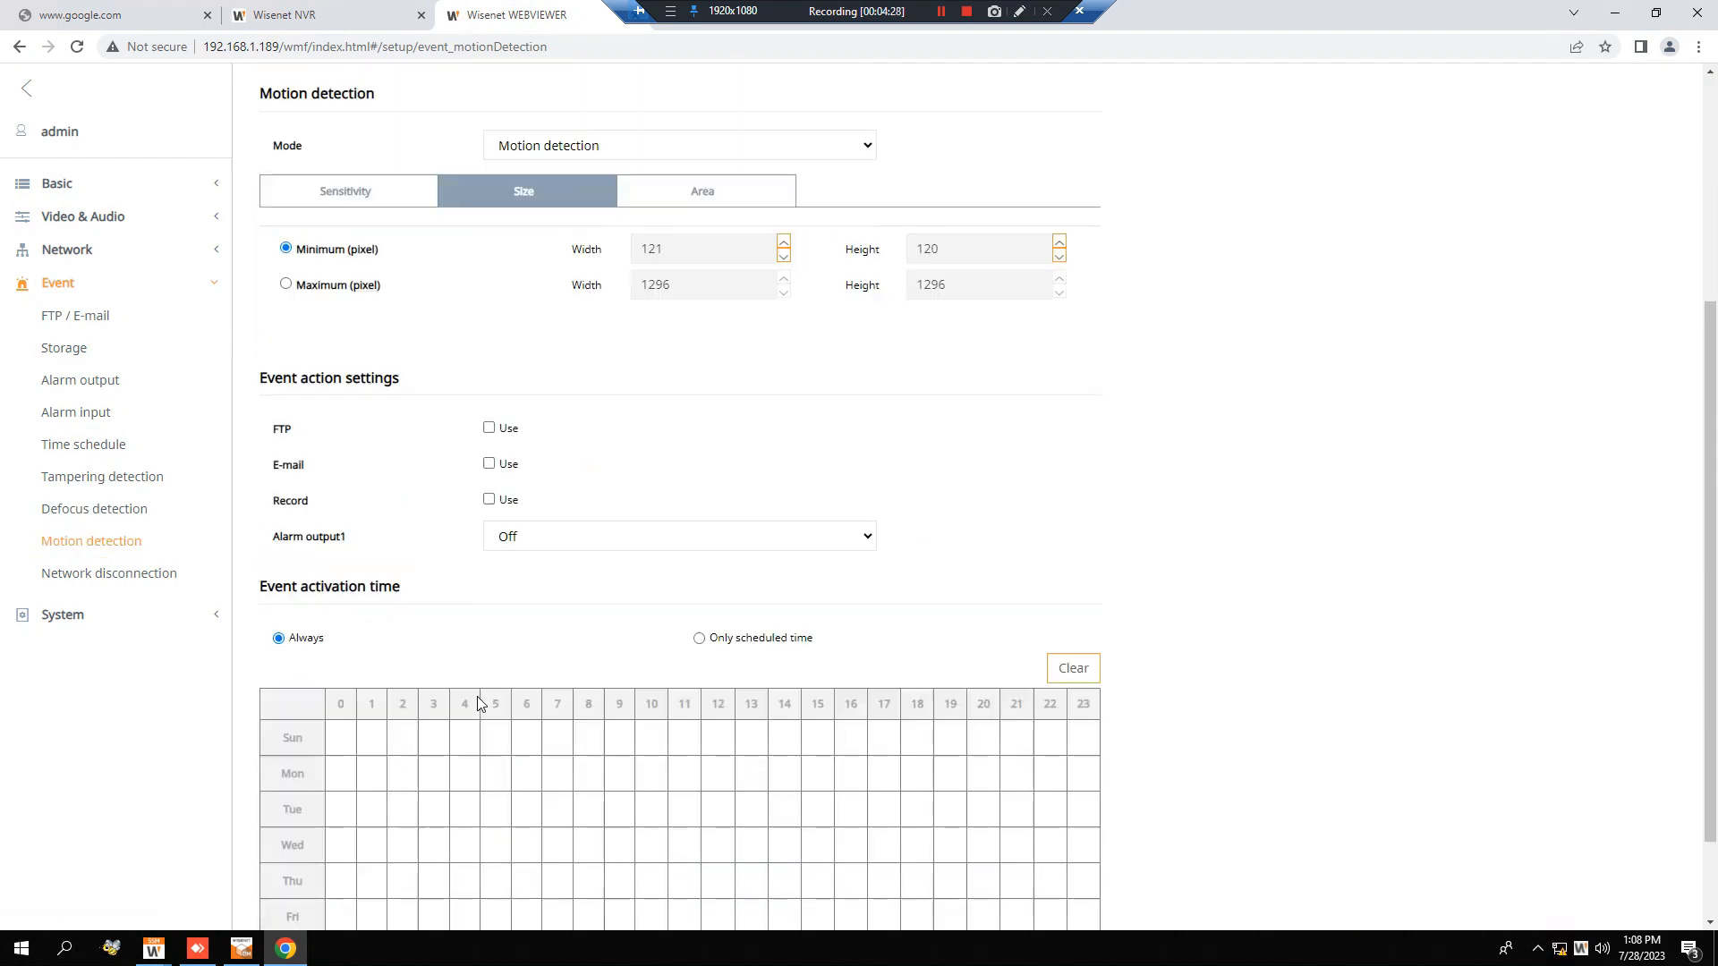
Switch from the camera's web page to the Wisenet SSM Console Client and open Advanced search.
scroll(420, 501, up, 4)
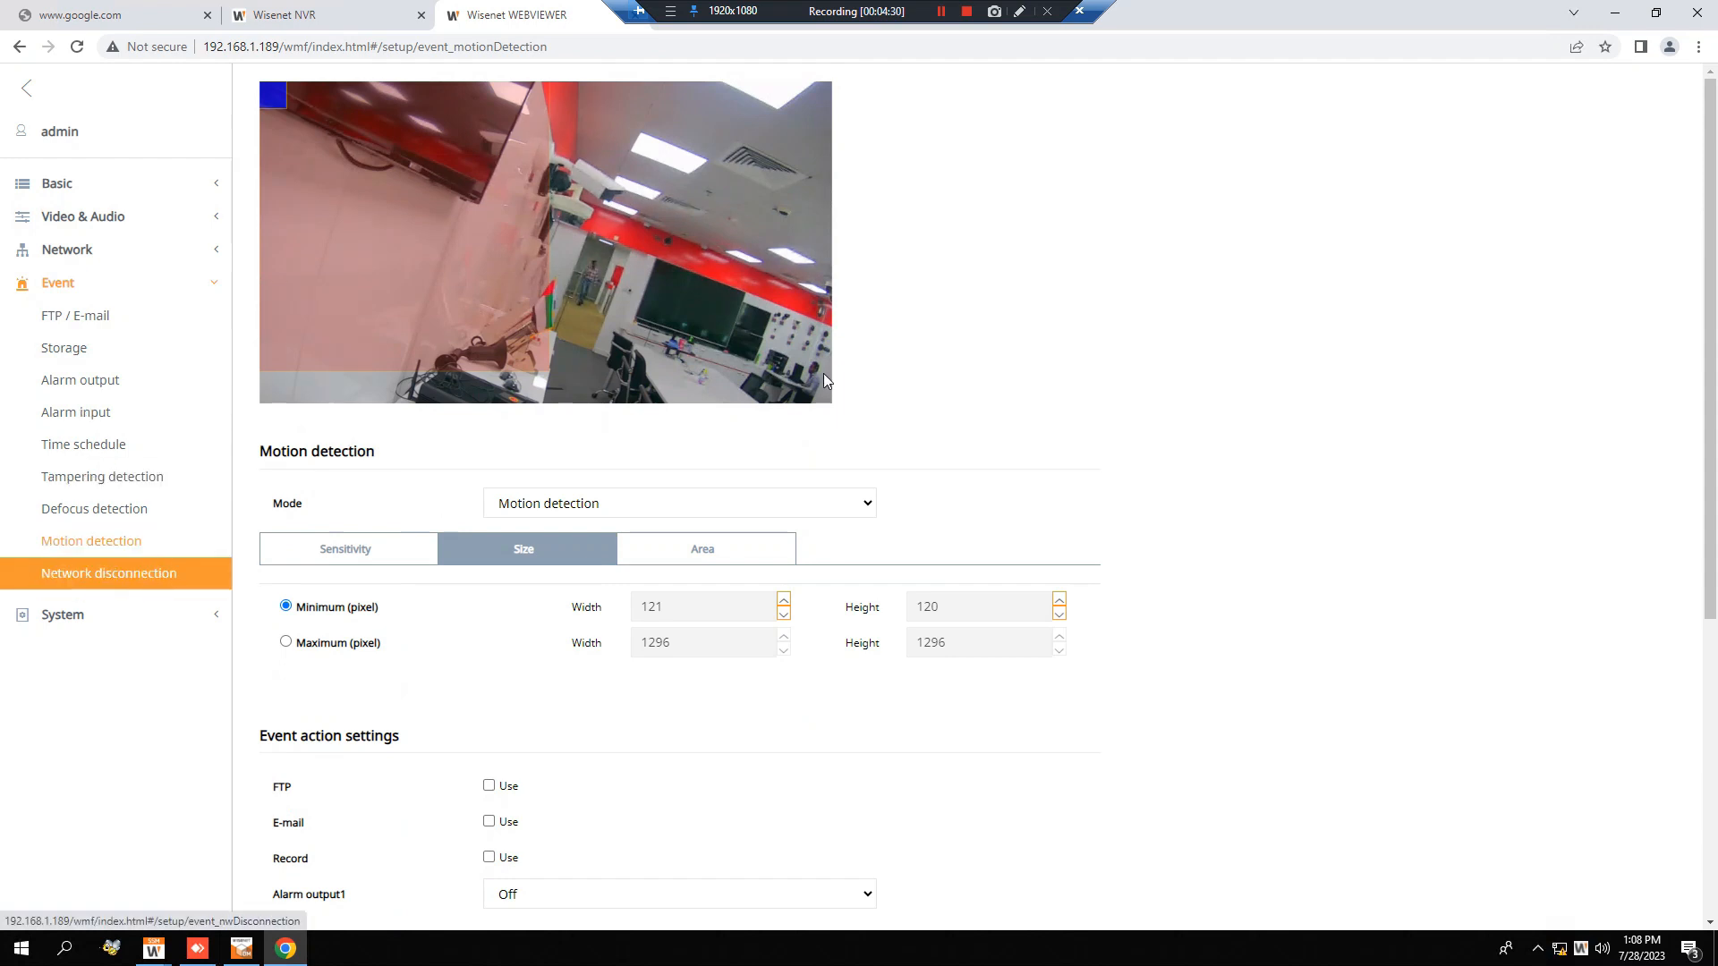
click(1615, 13)
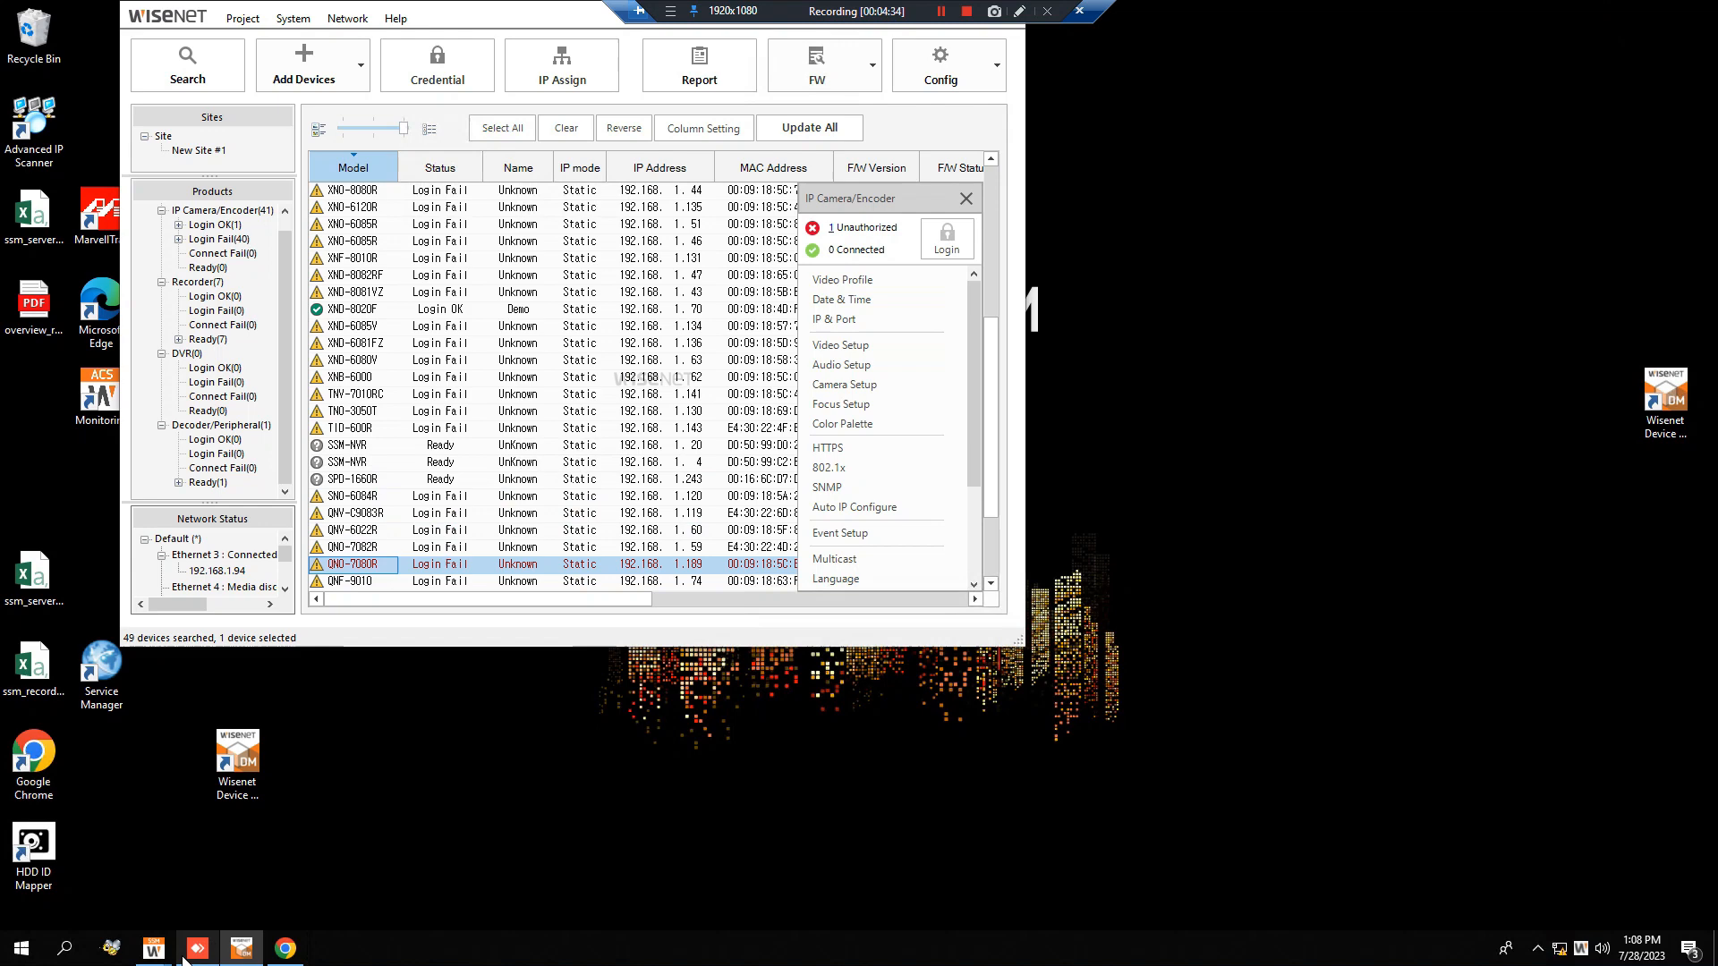
mouse_move(155, 951)
click(164, 890)
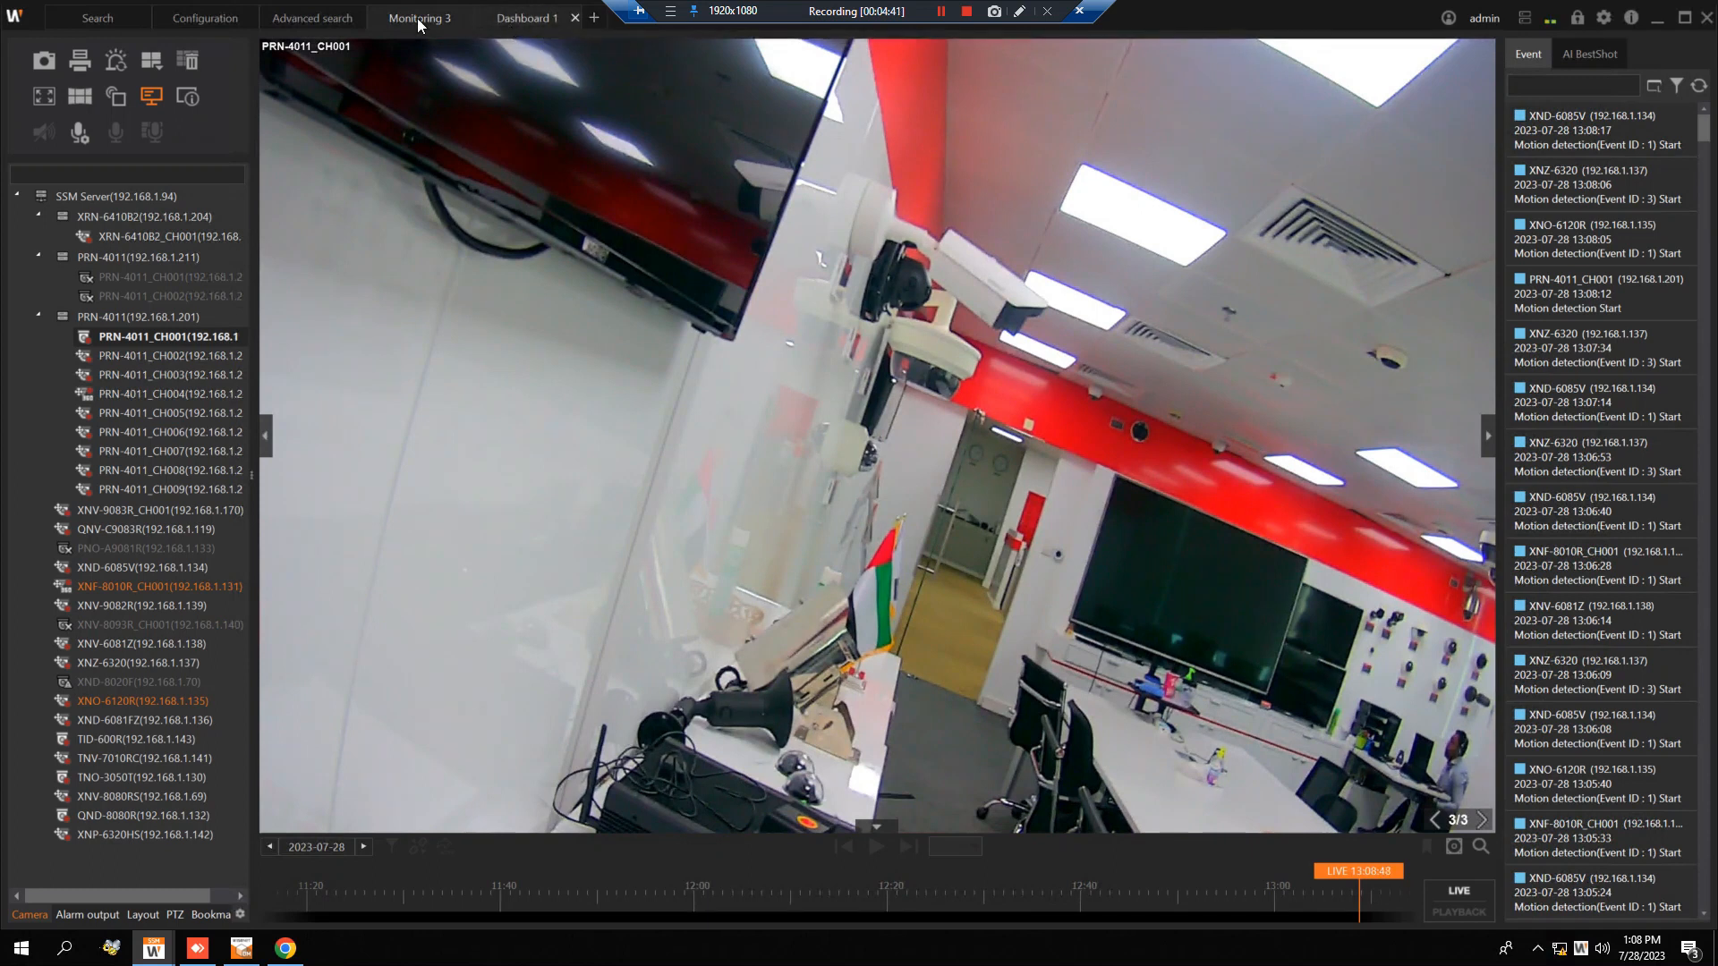
click(595, 20)
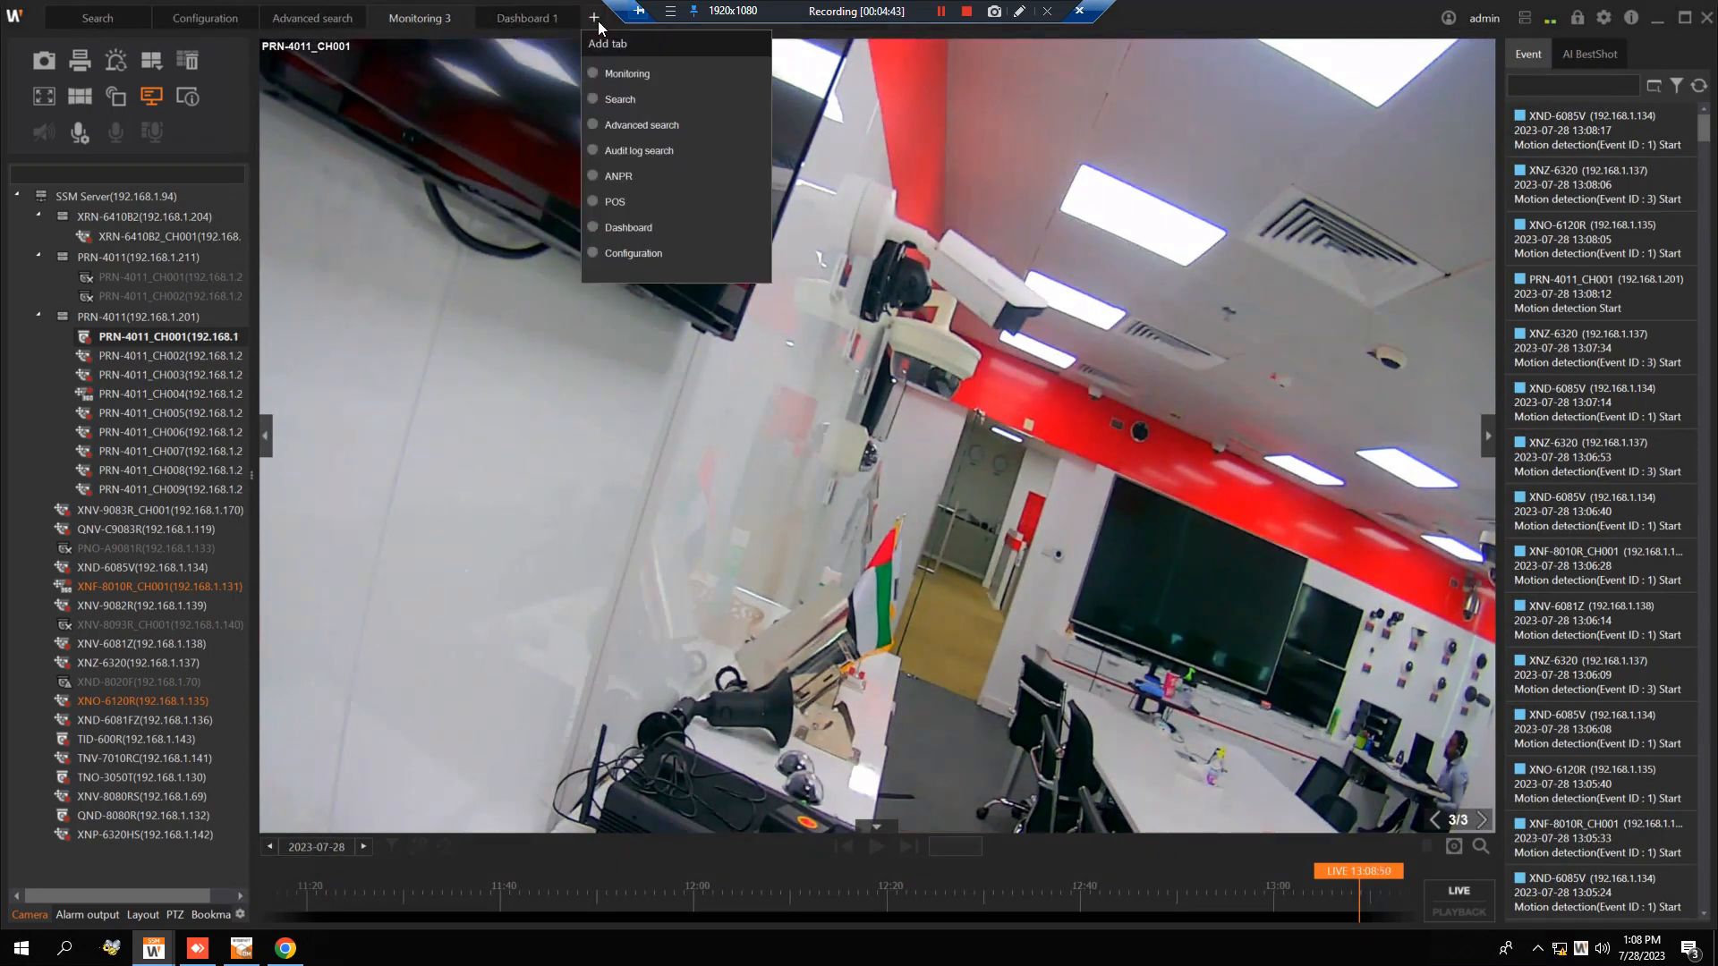
click(655, 130)
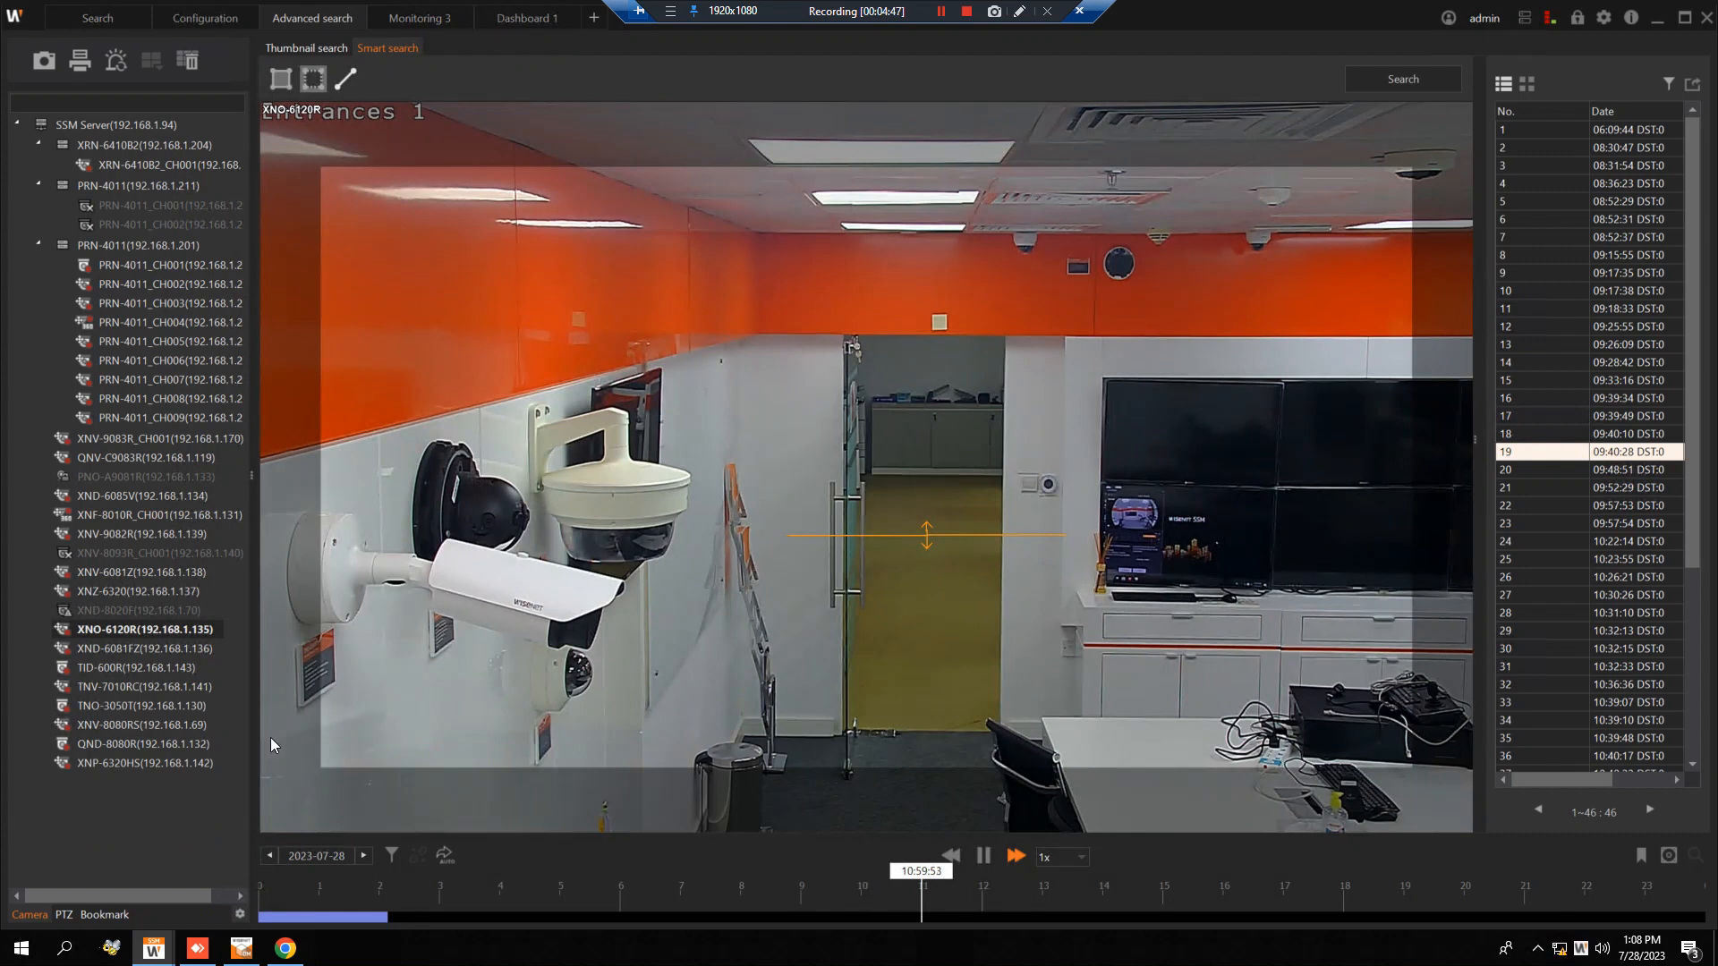
Try to load PRN-4011_CH001 into the existing Smart search and close that Advanced search tab.
drag(167, 277, 378, 54)
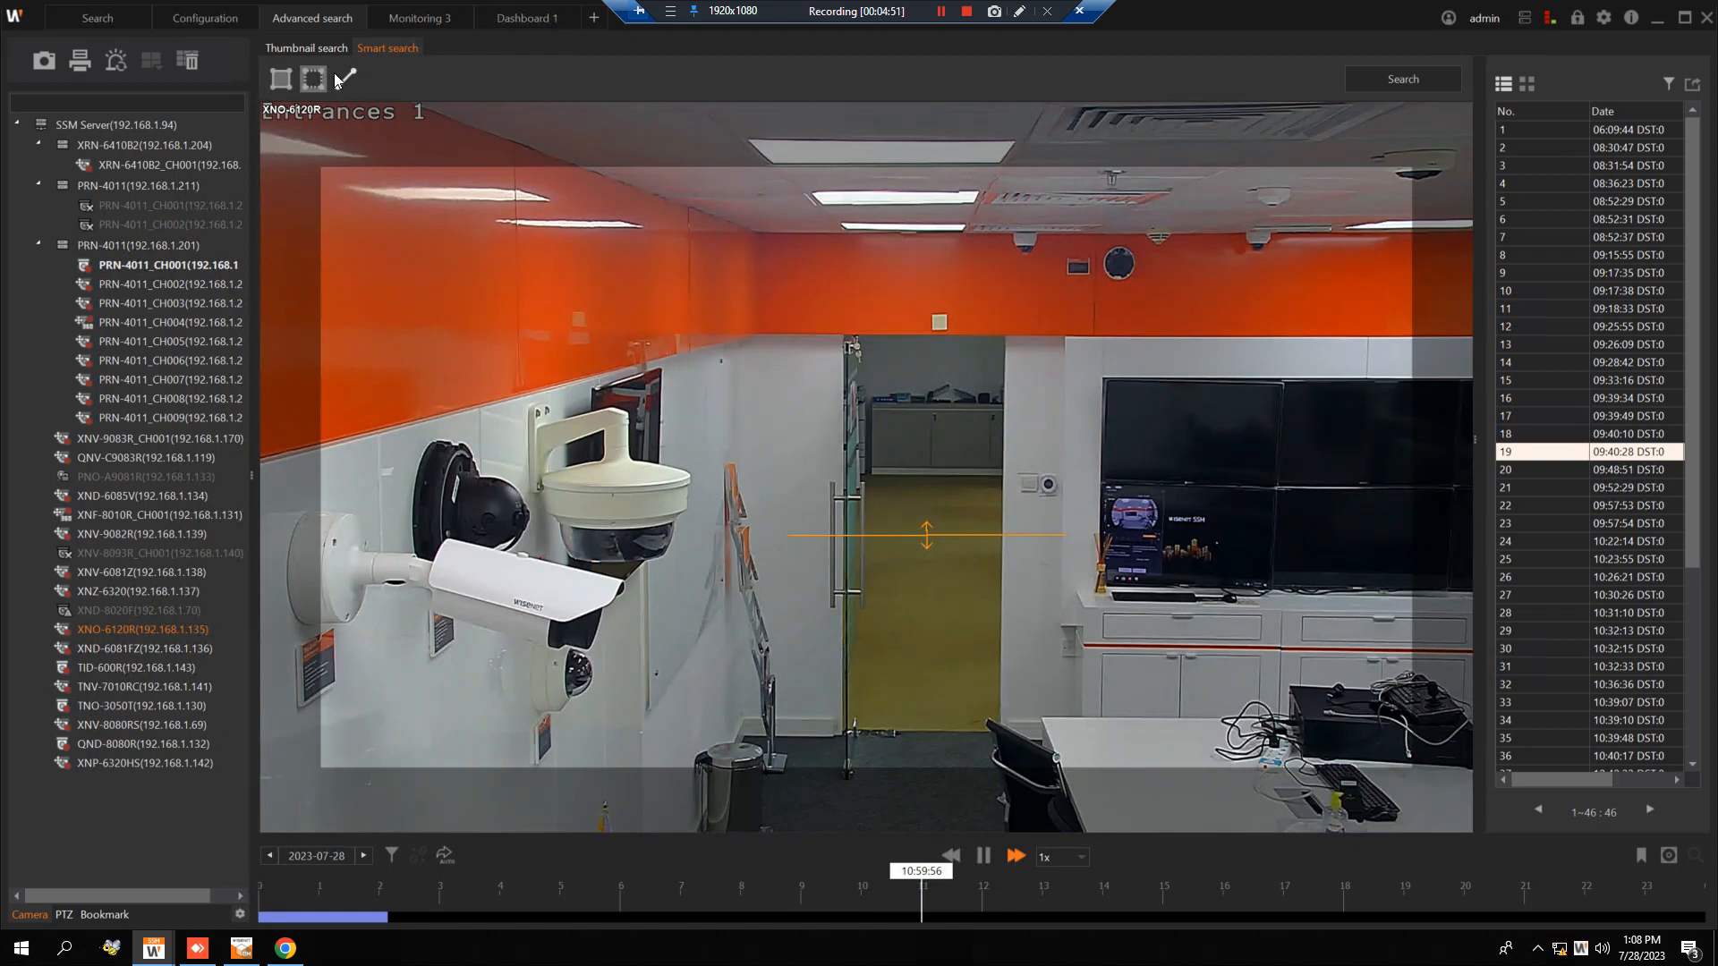
click(327, 56)
click(388, 50)
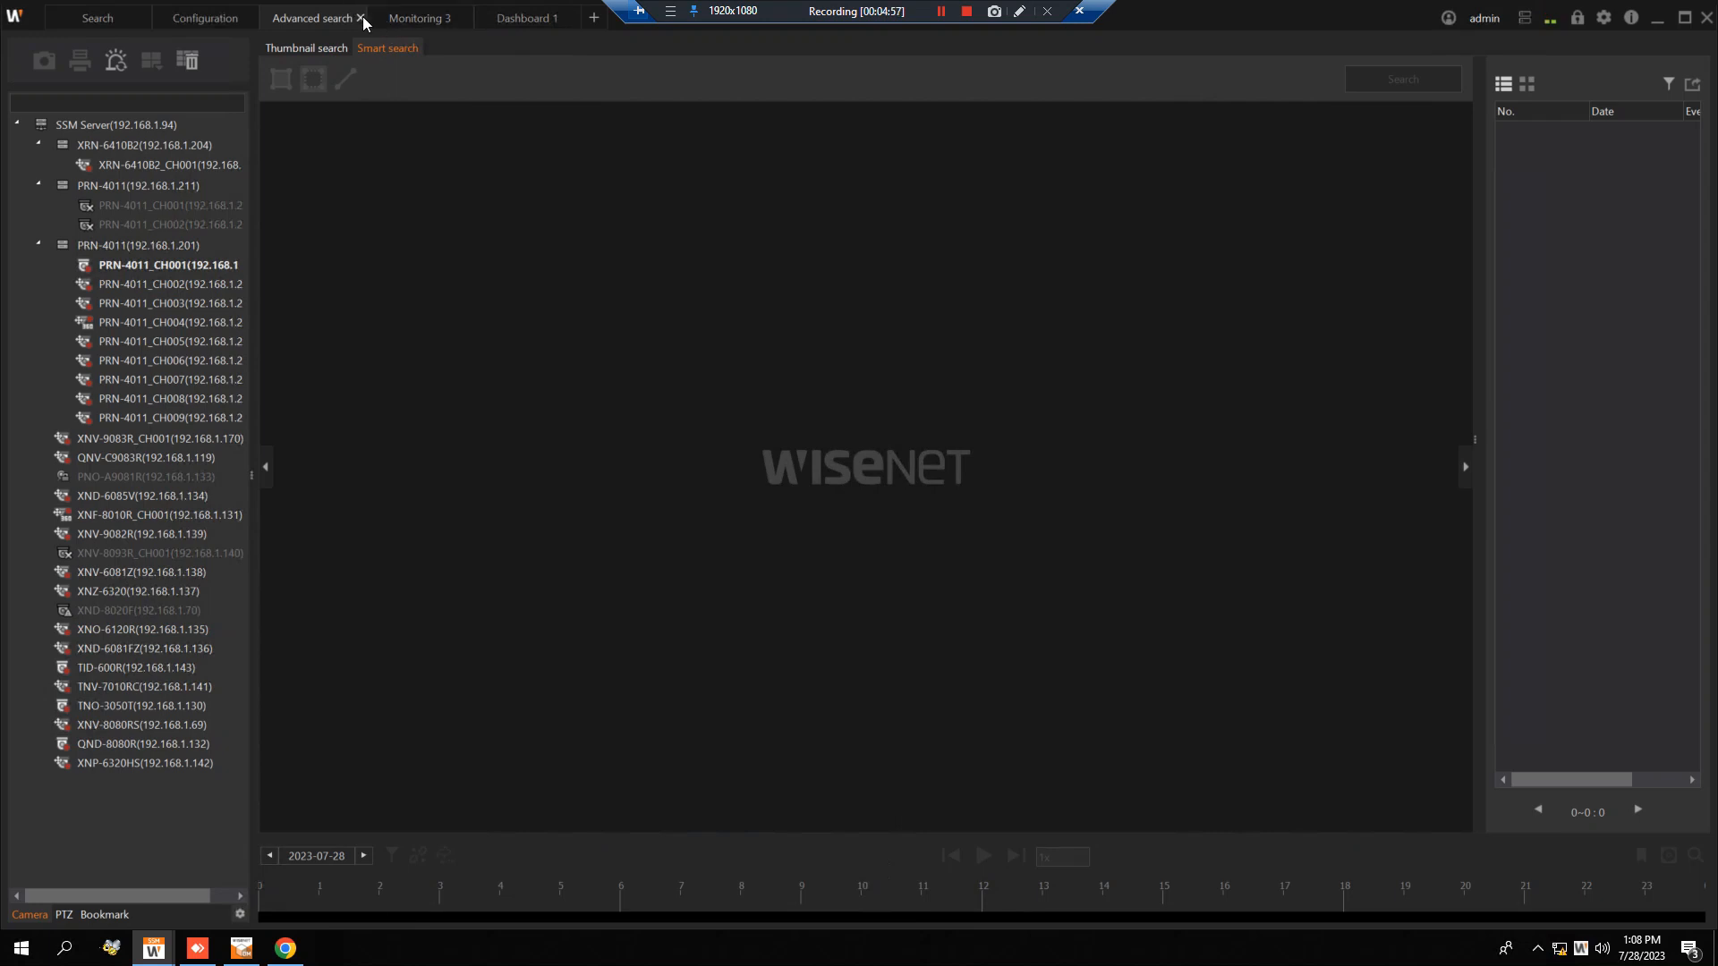
click(362, 17)
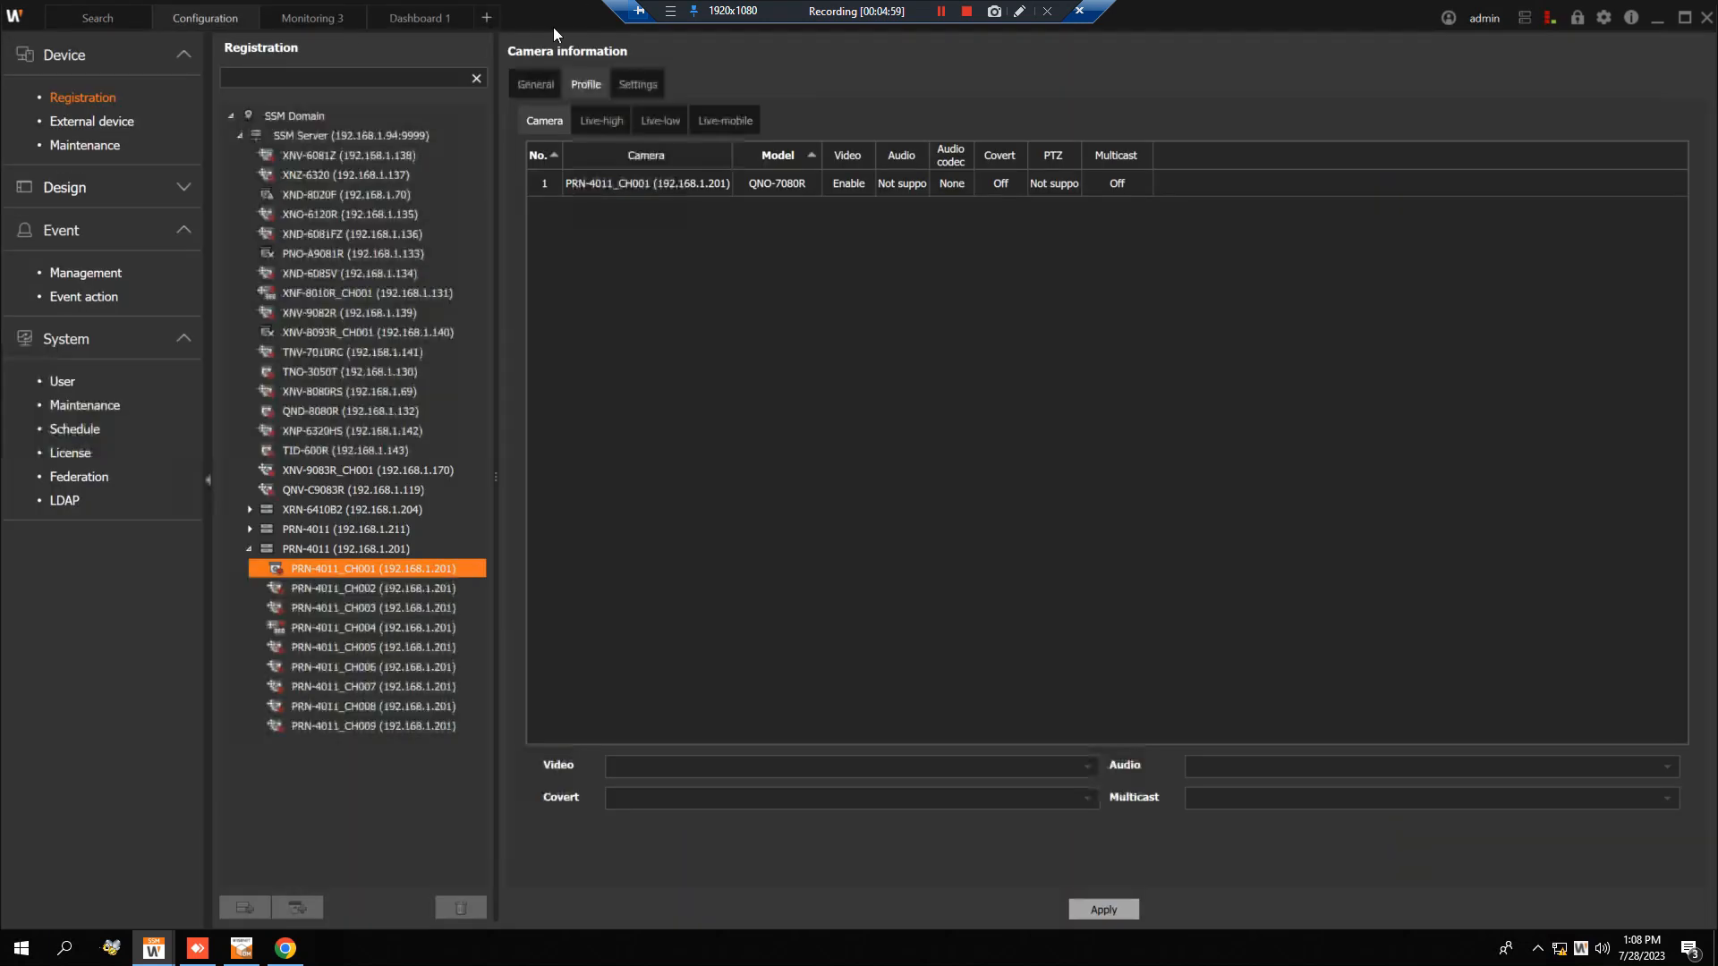
Add a new Advanced search tab in Smart search mode and load PRN-4011_CH001 from the recorder at 192.168.1.201.
click(488, 20)
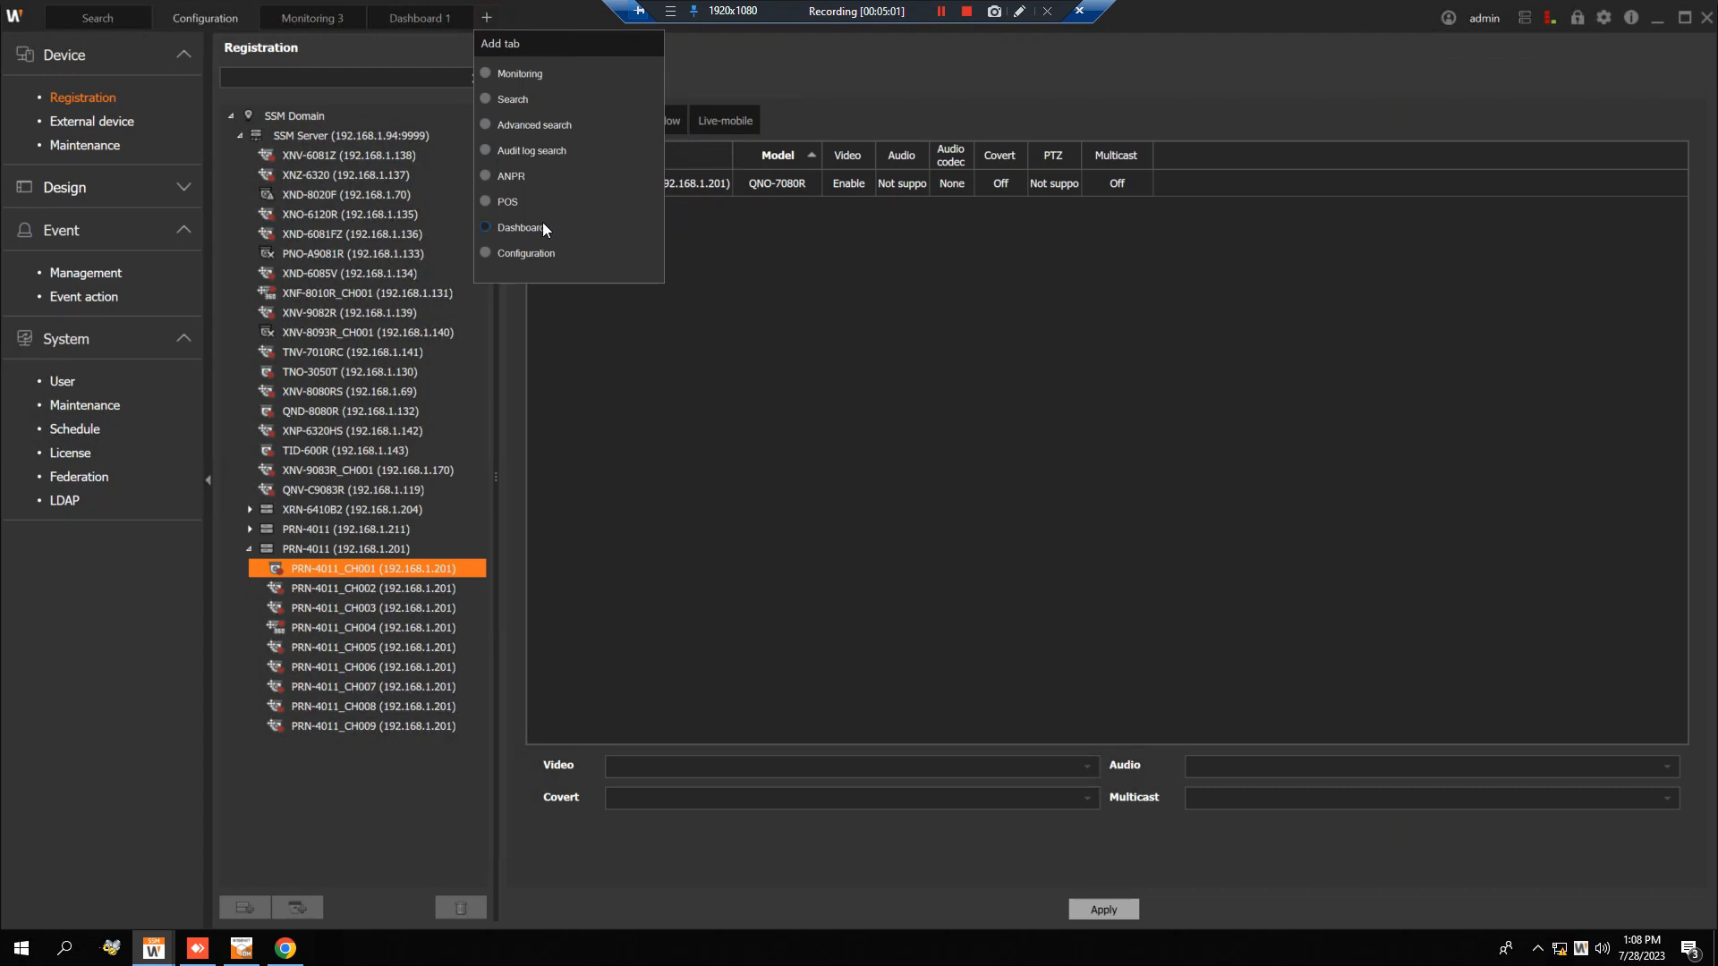
click(531, 126)
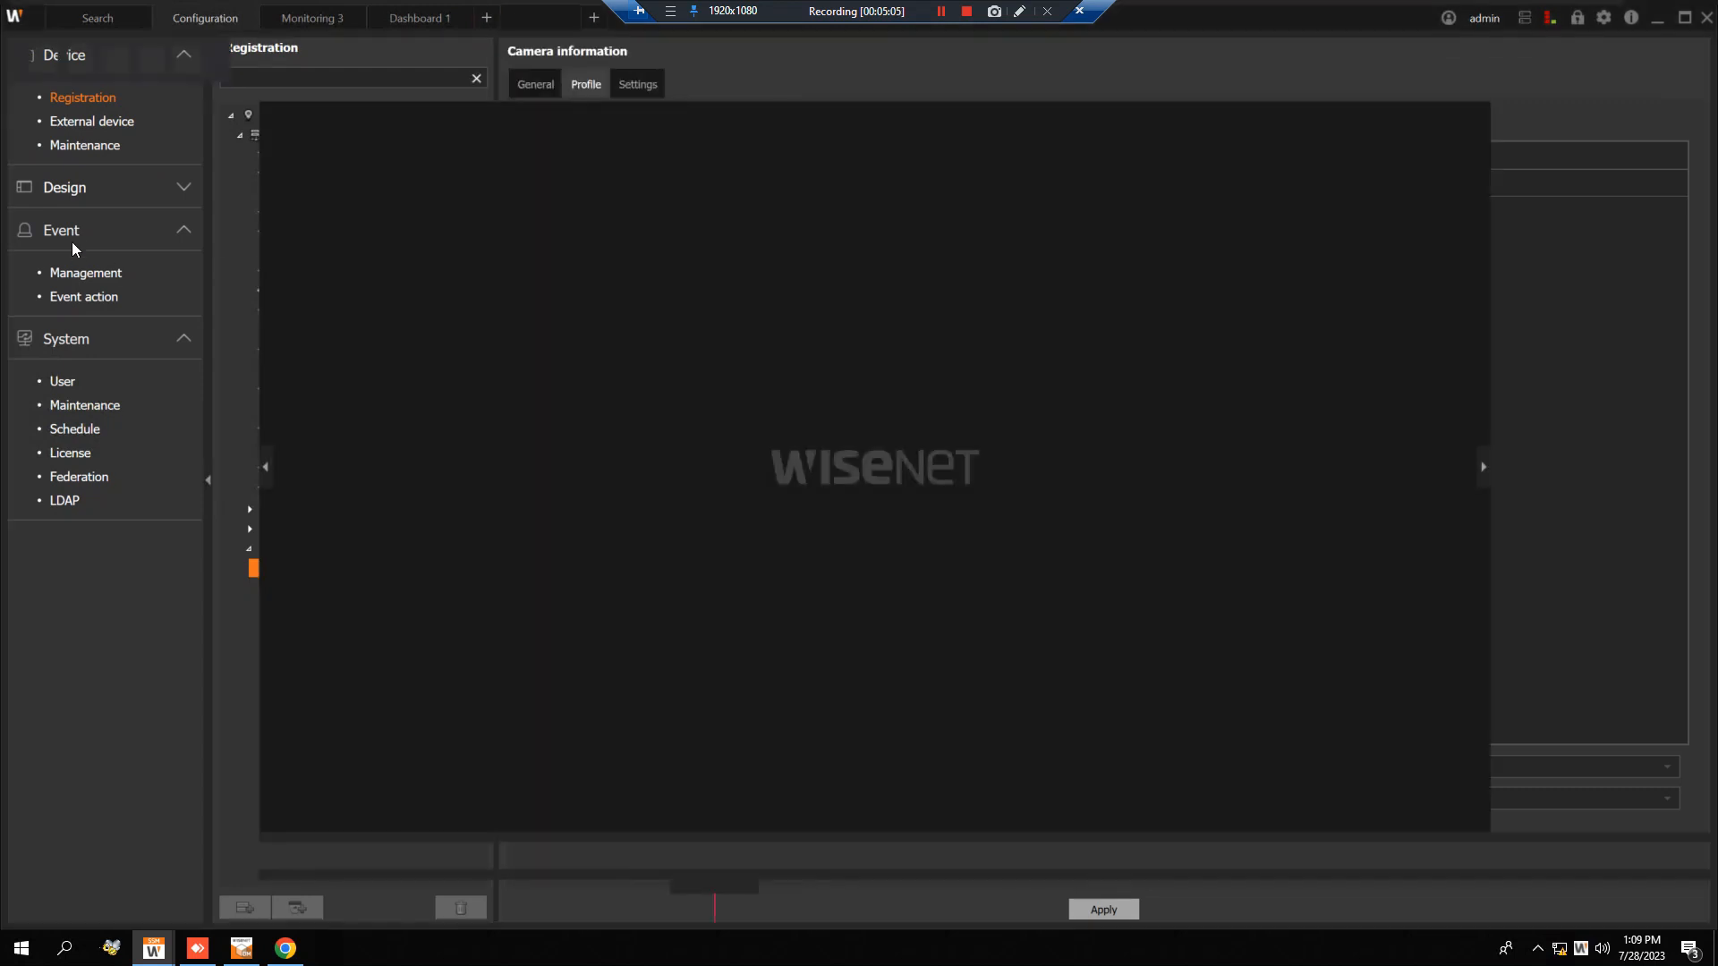
click(398, 54)
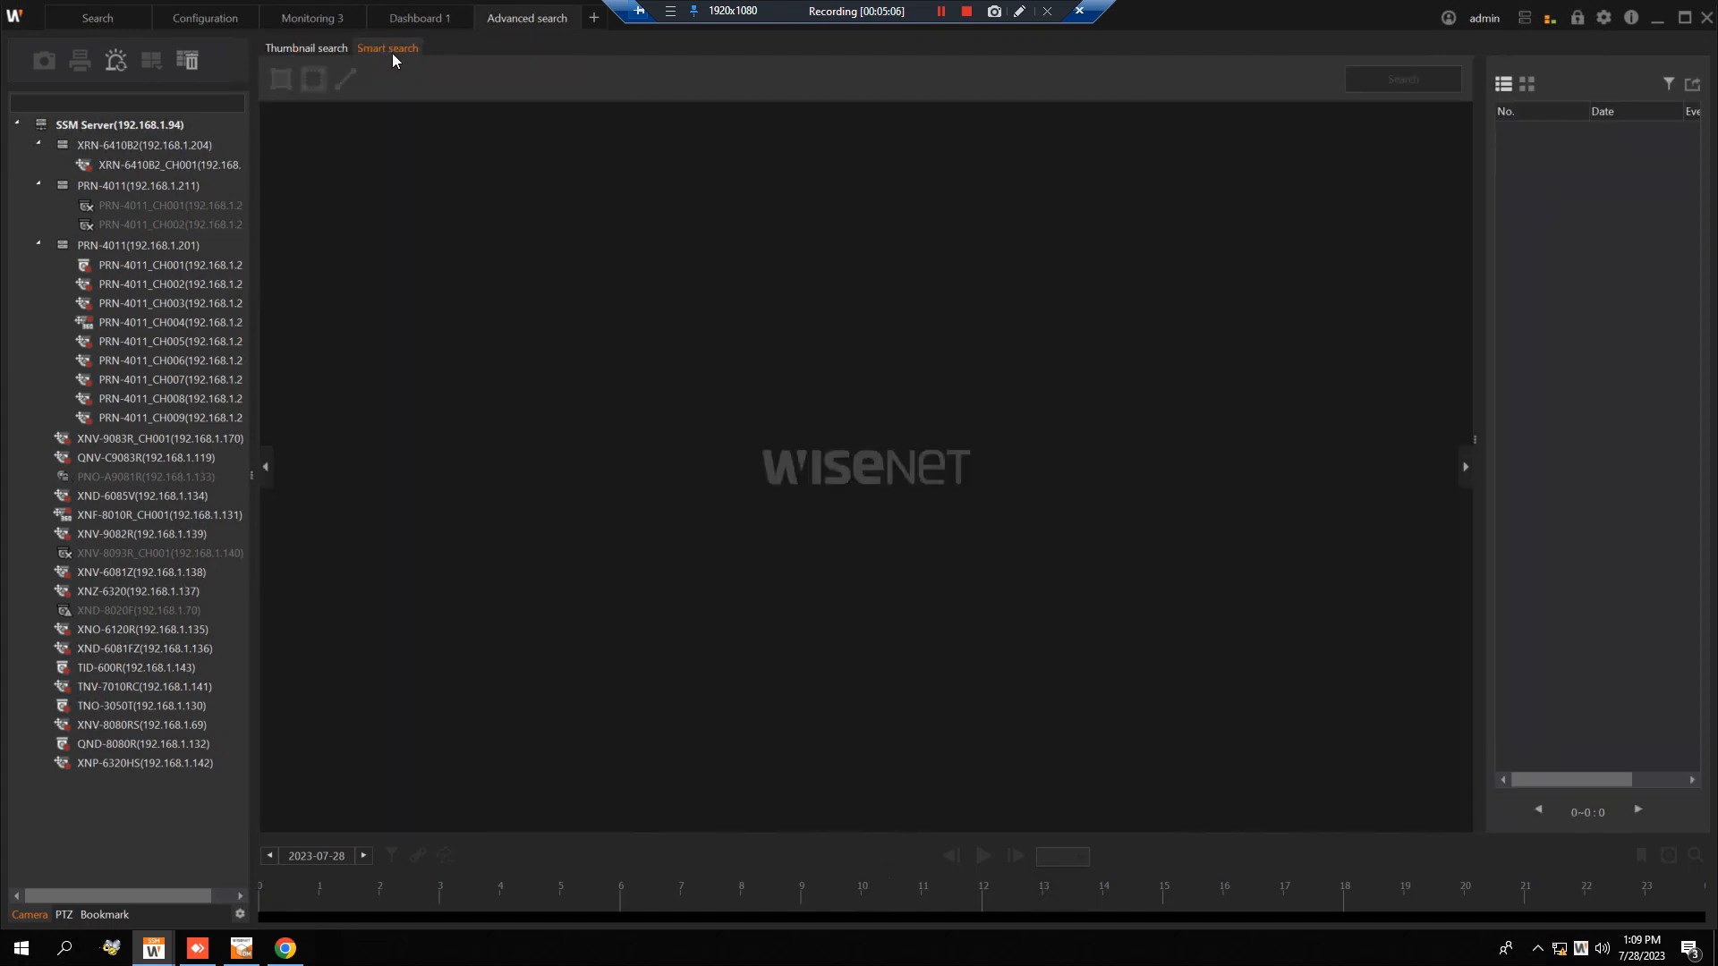
click(139, 265)
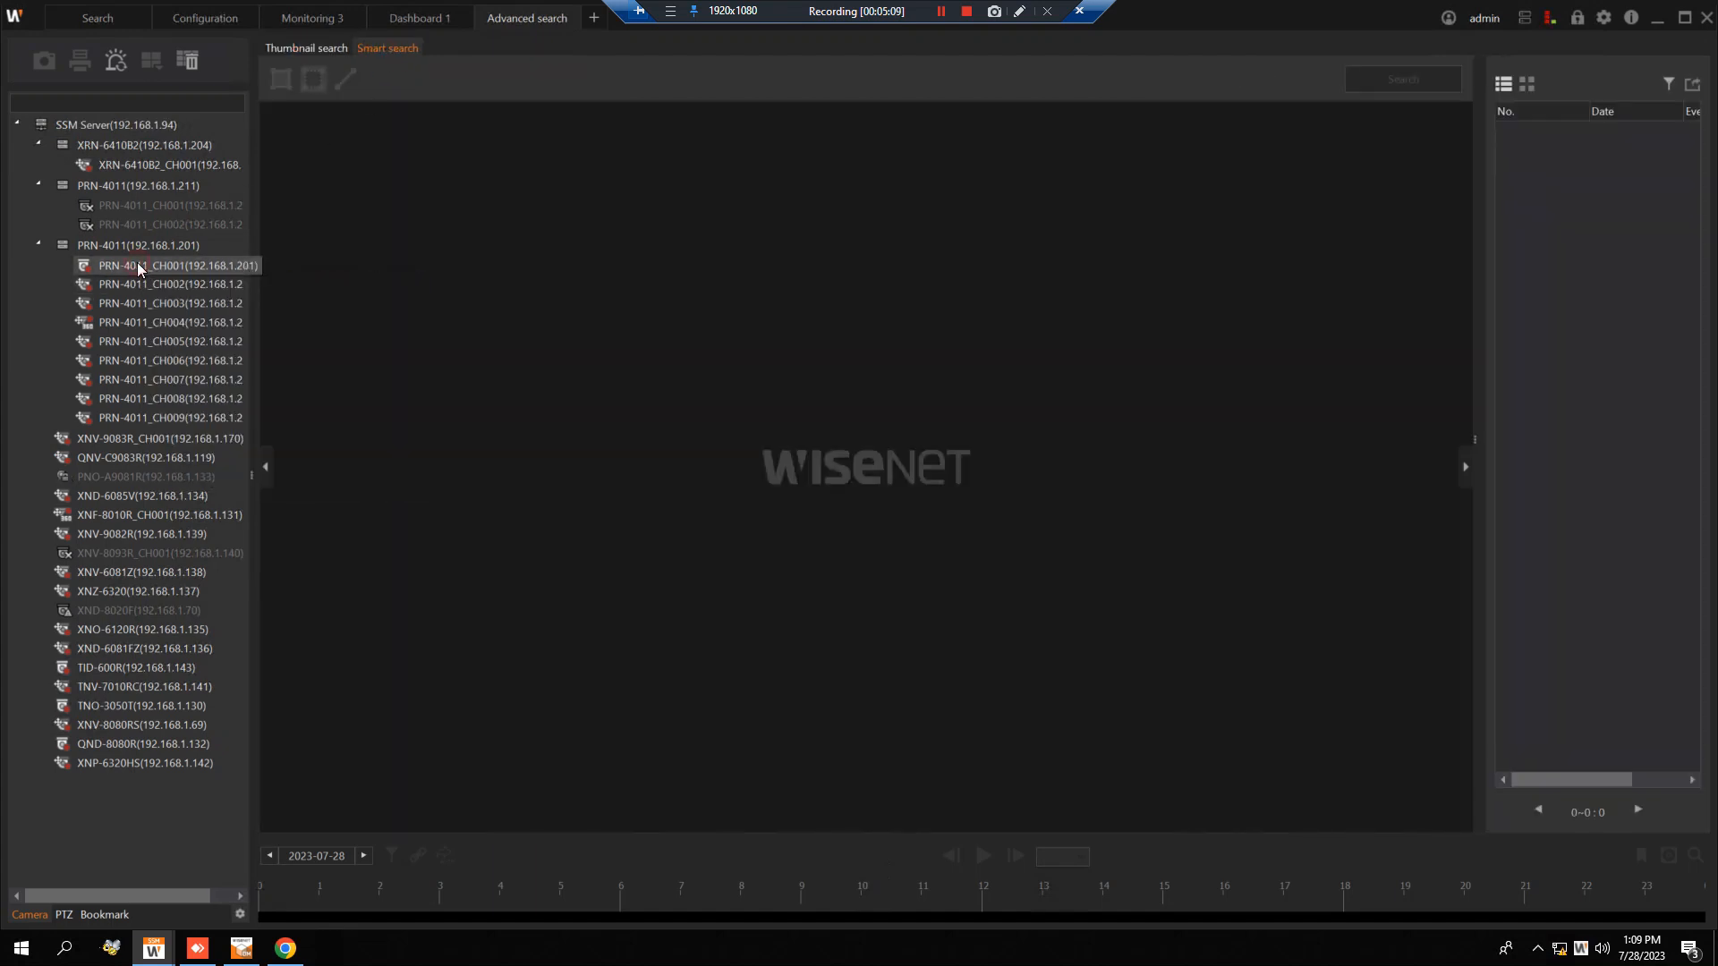
drag(821, 462, 820, 464)
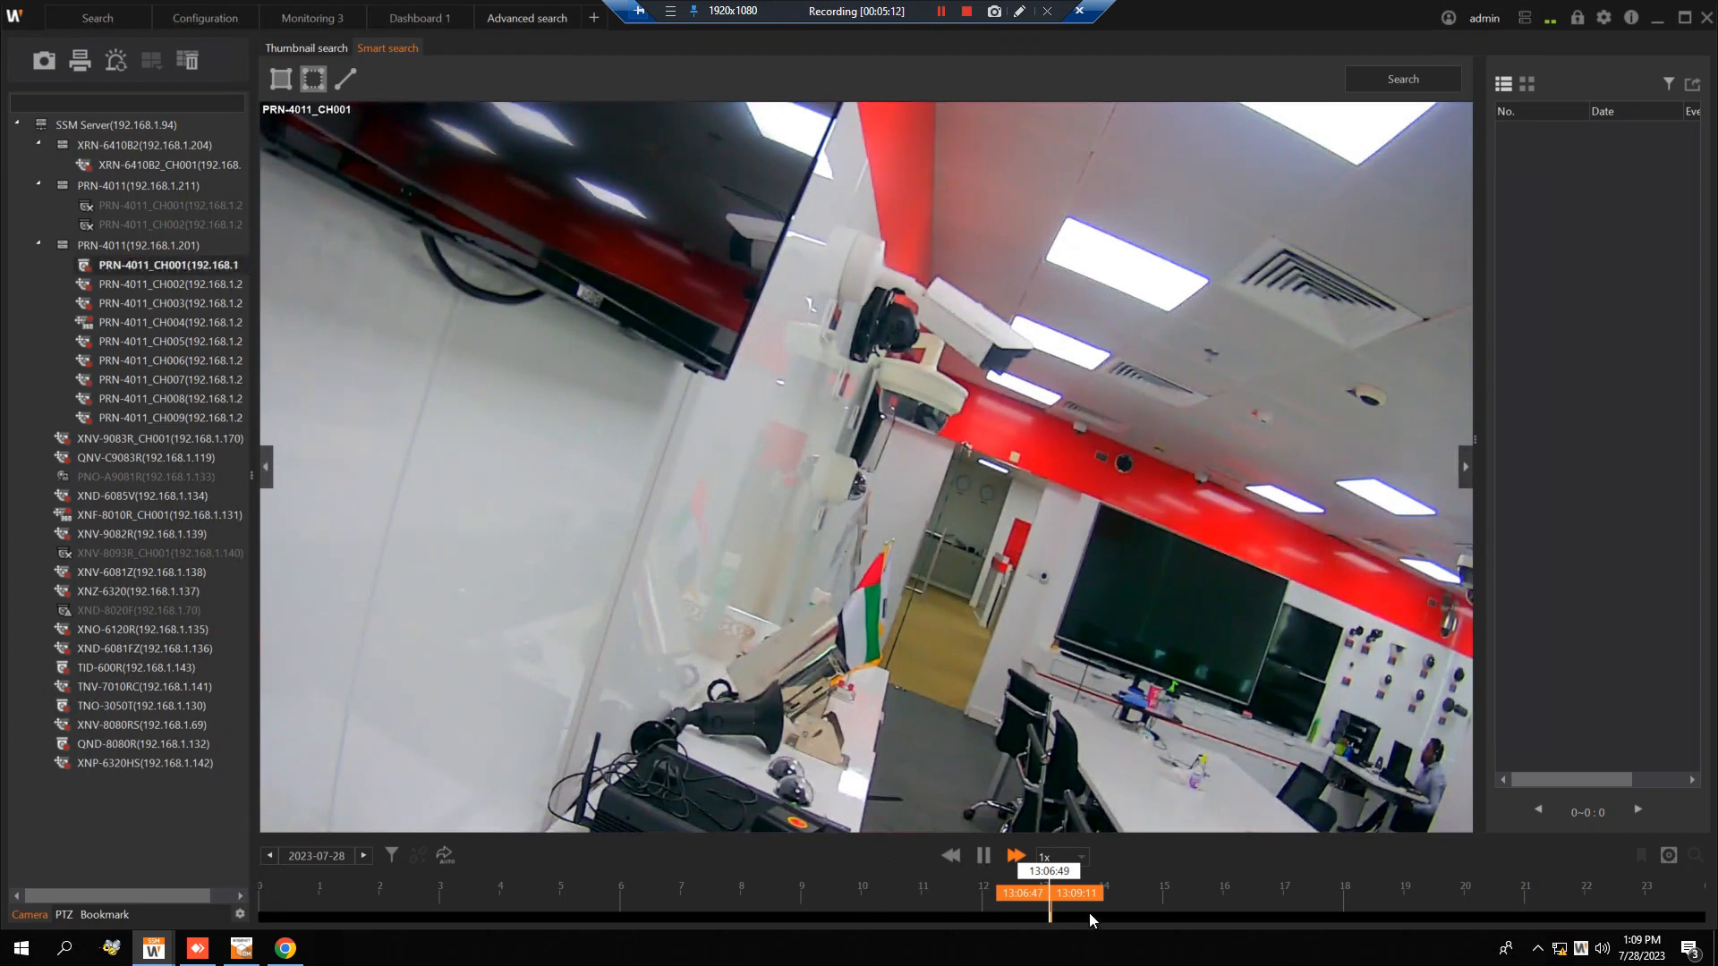
Draw a four-sided virtual area around the doorway in the PRN-4011_CH001 video and apply Motion detection to it.
click(278, 79)
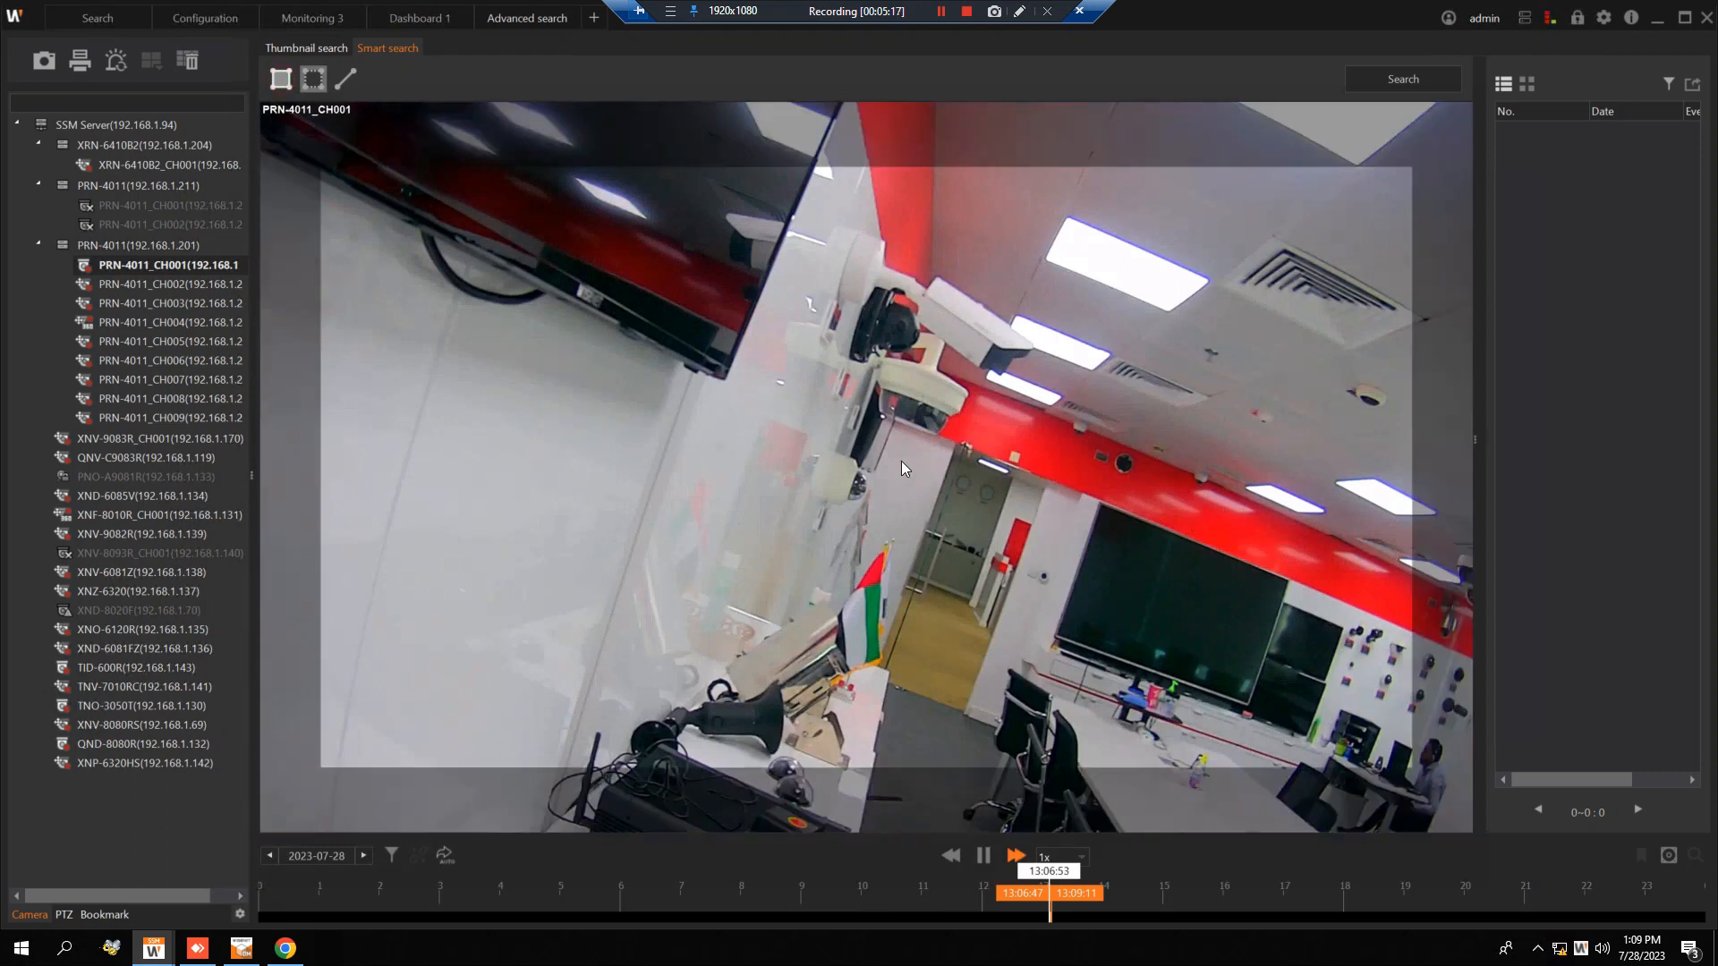
click(881, 420)
click(844, 727)
click(1078, 732)
click(1109, 403)
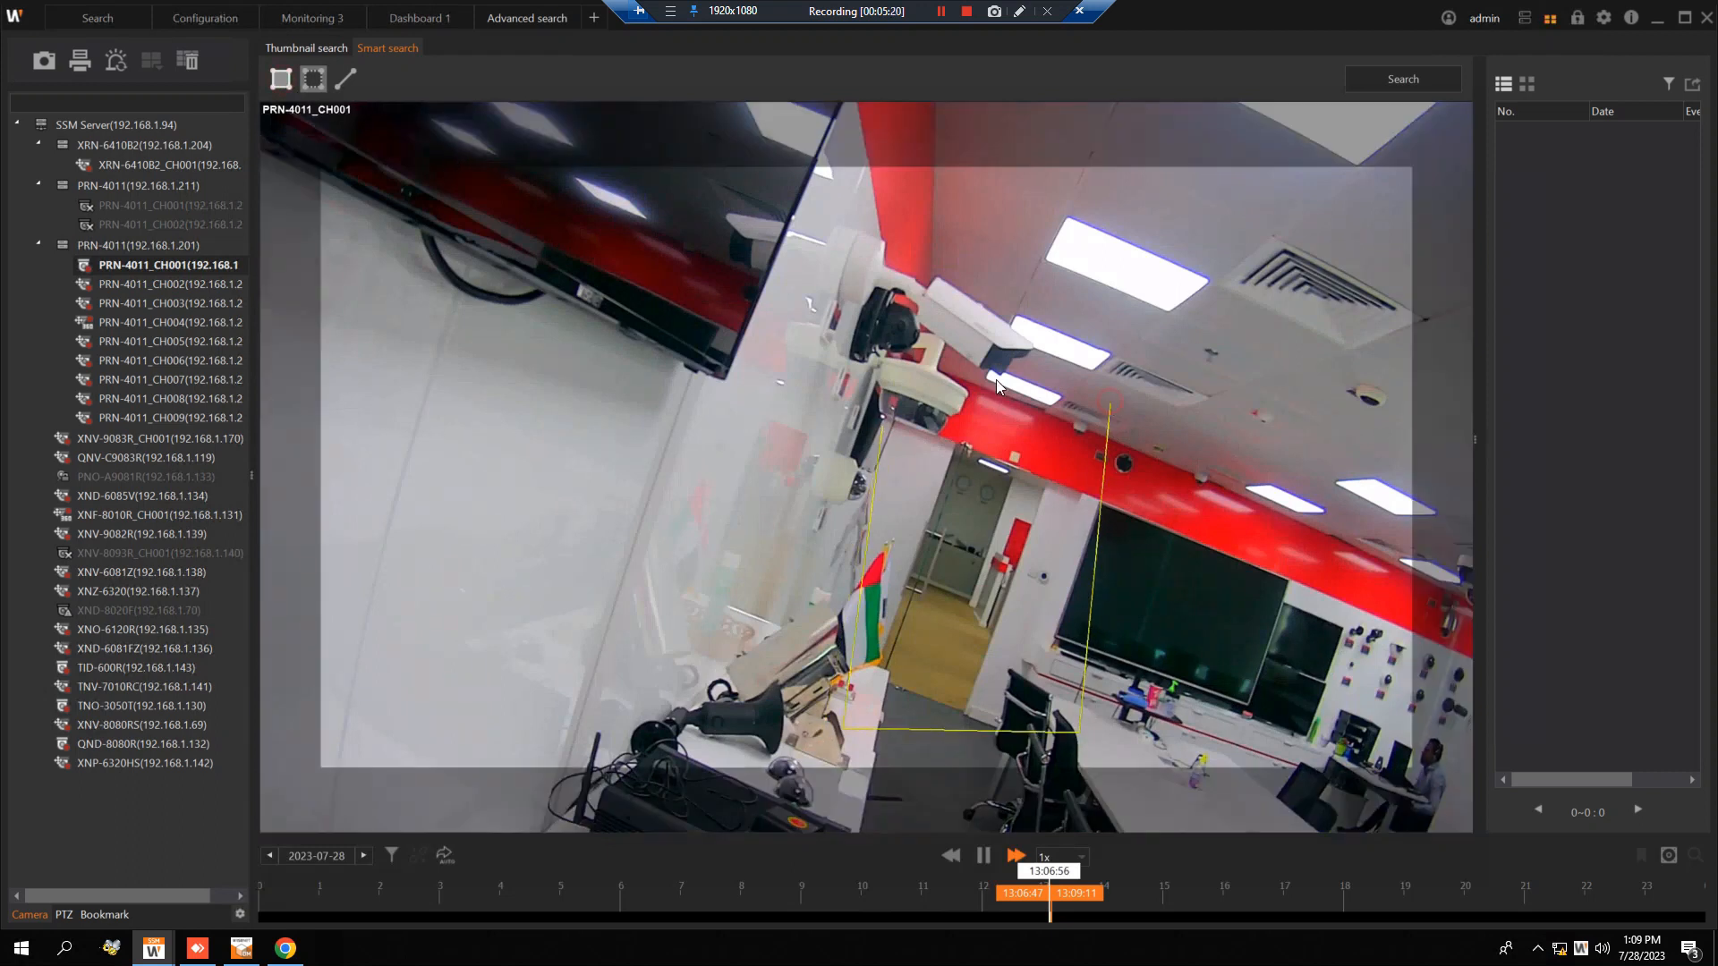
click(881, 419)
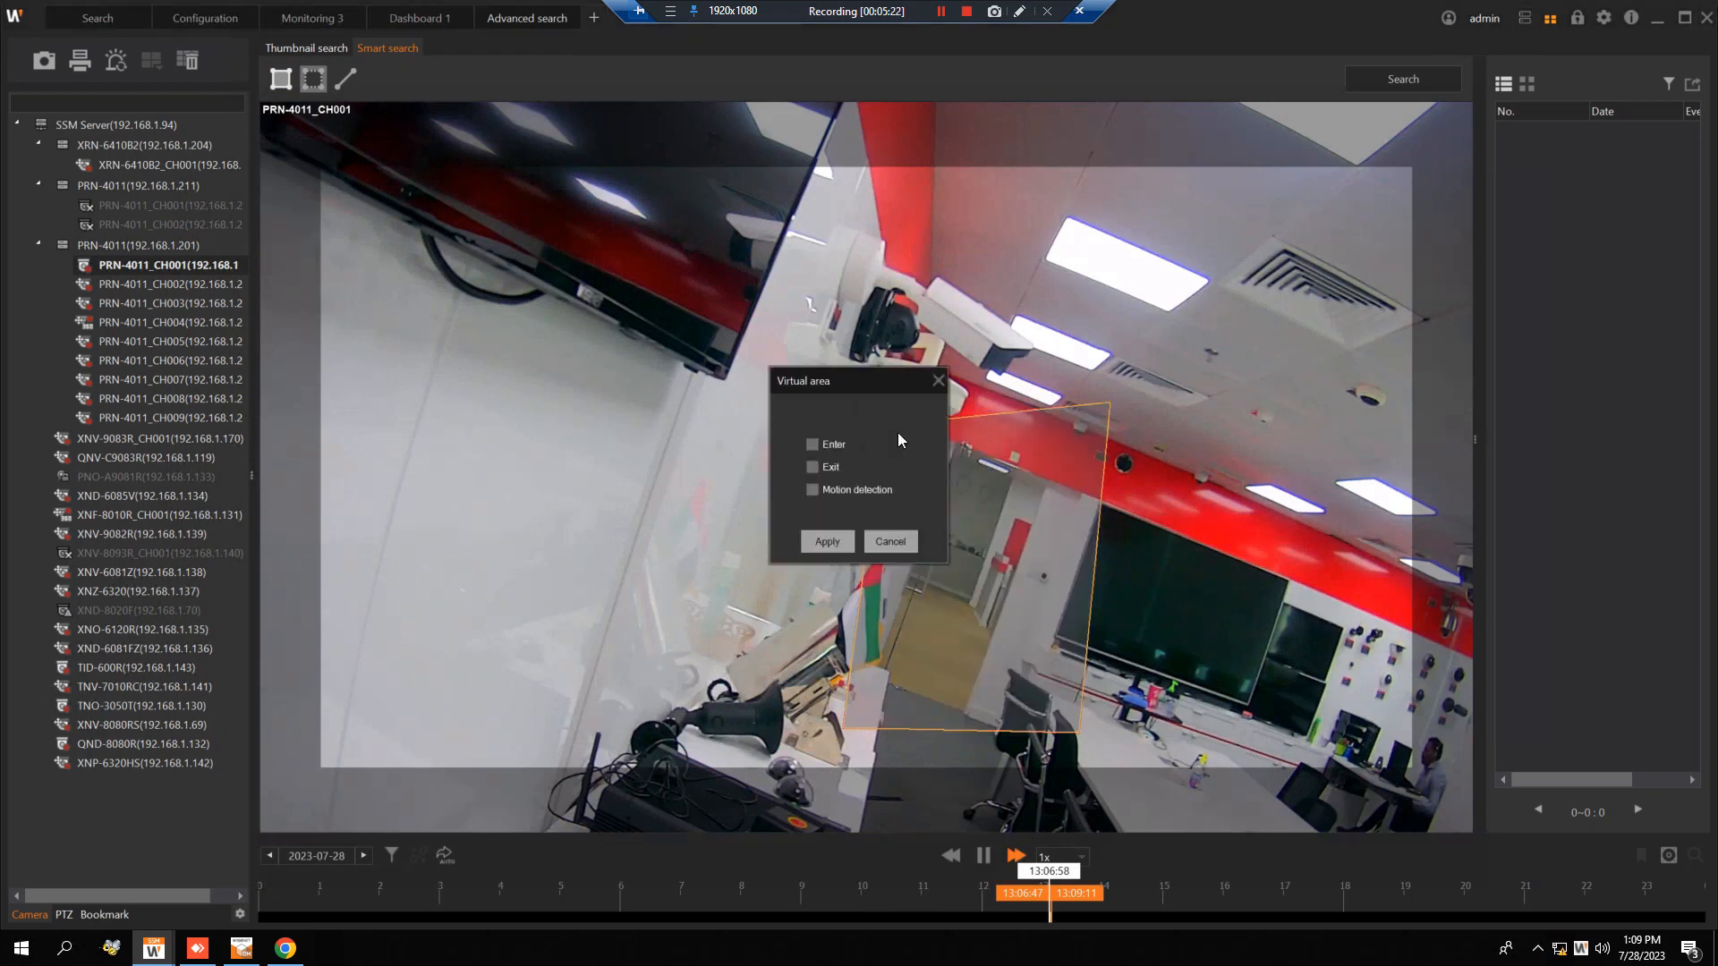
click(850, 495)
click(849, 542)
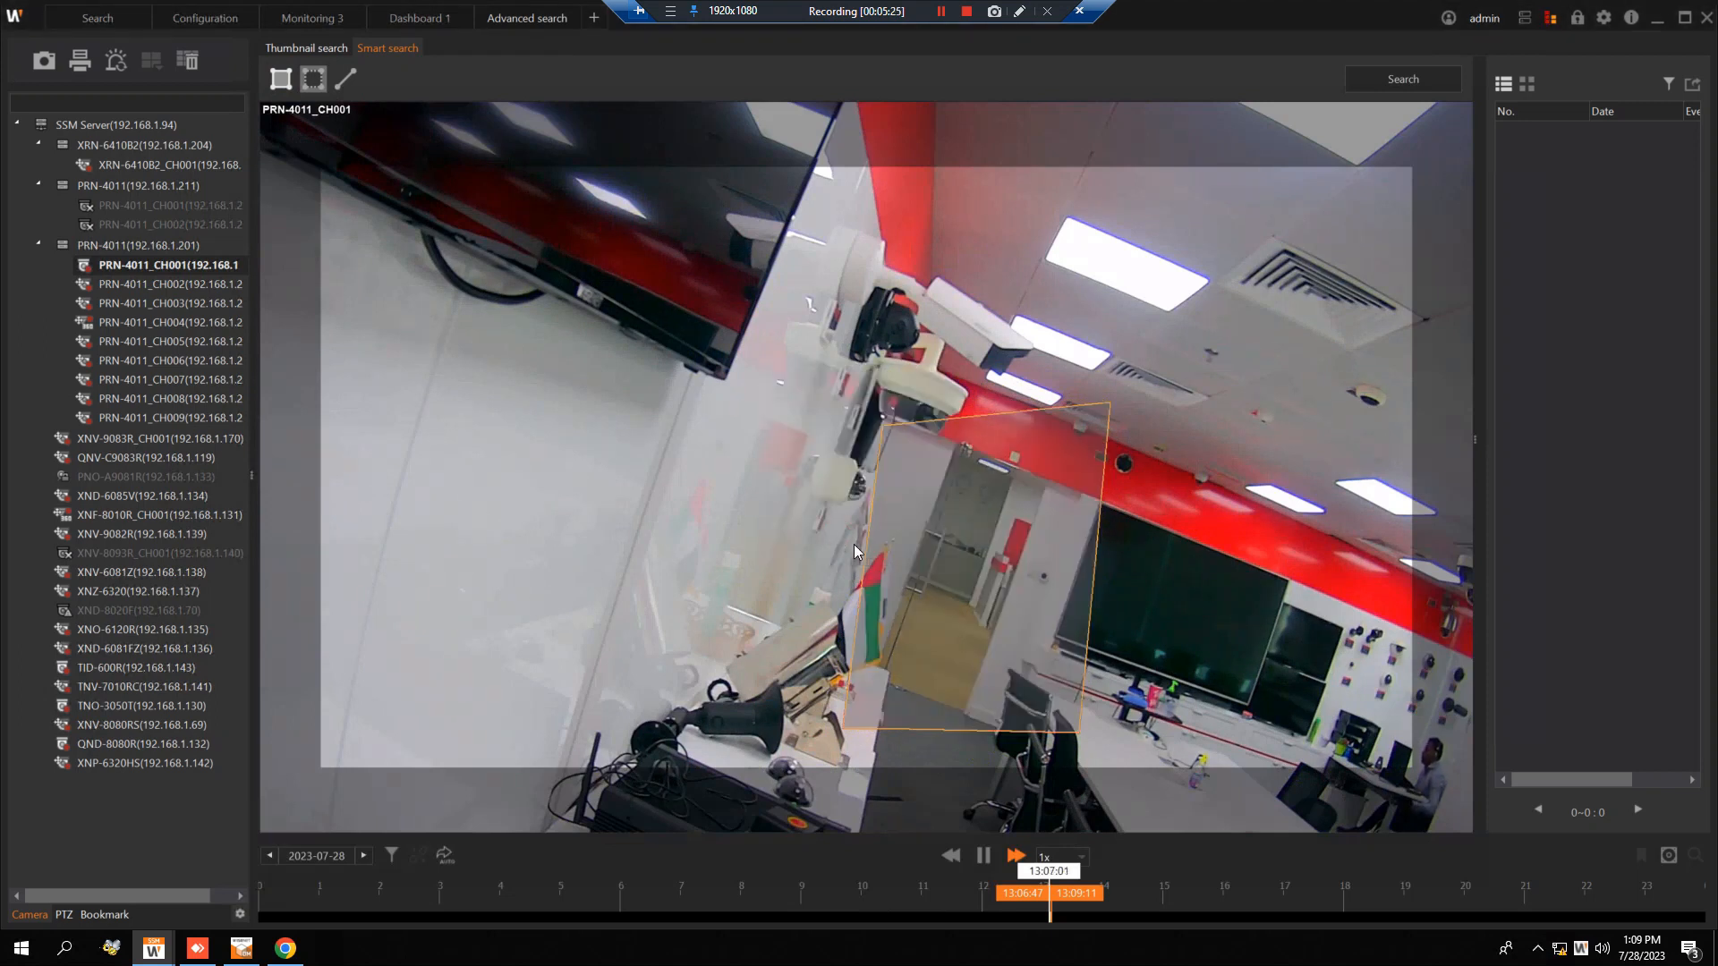
Run the smart search, play back each motion event found for the doorway area, and pause playback.
click(1401, 80)
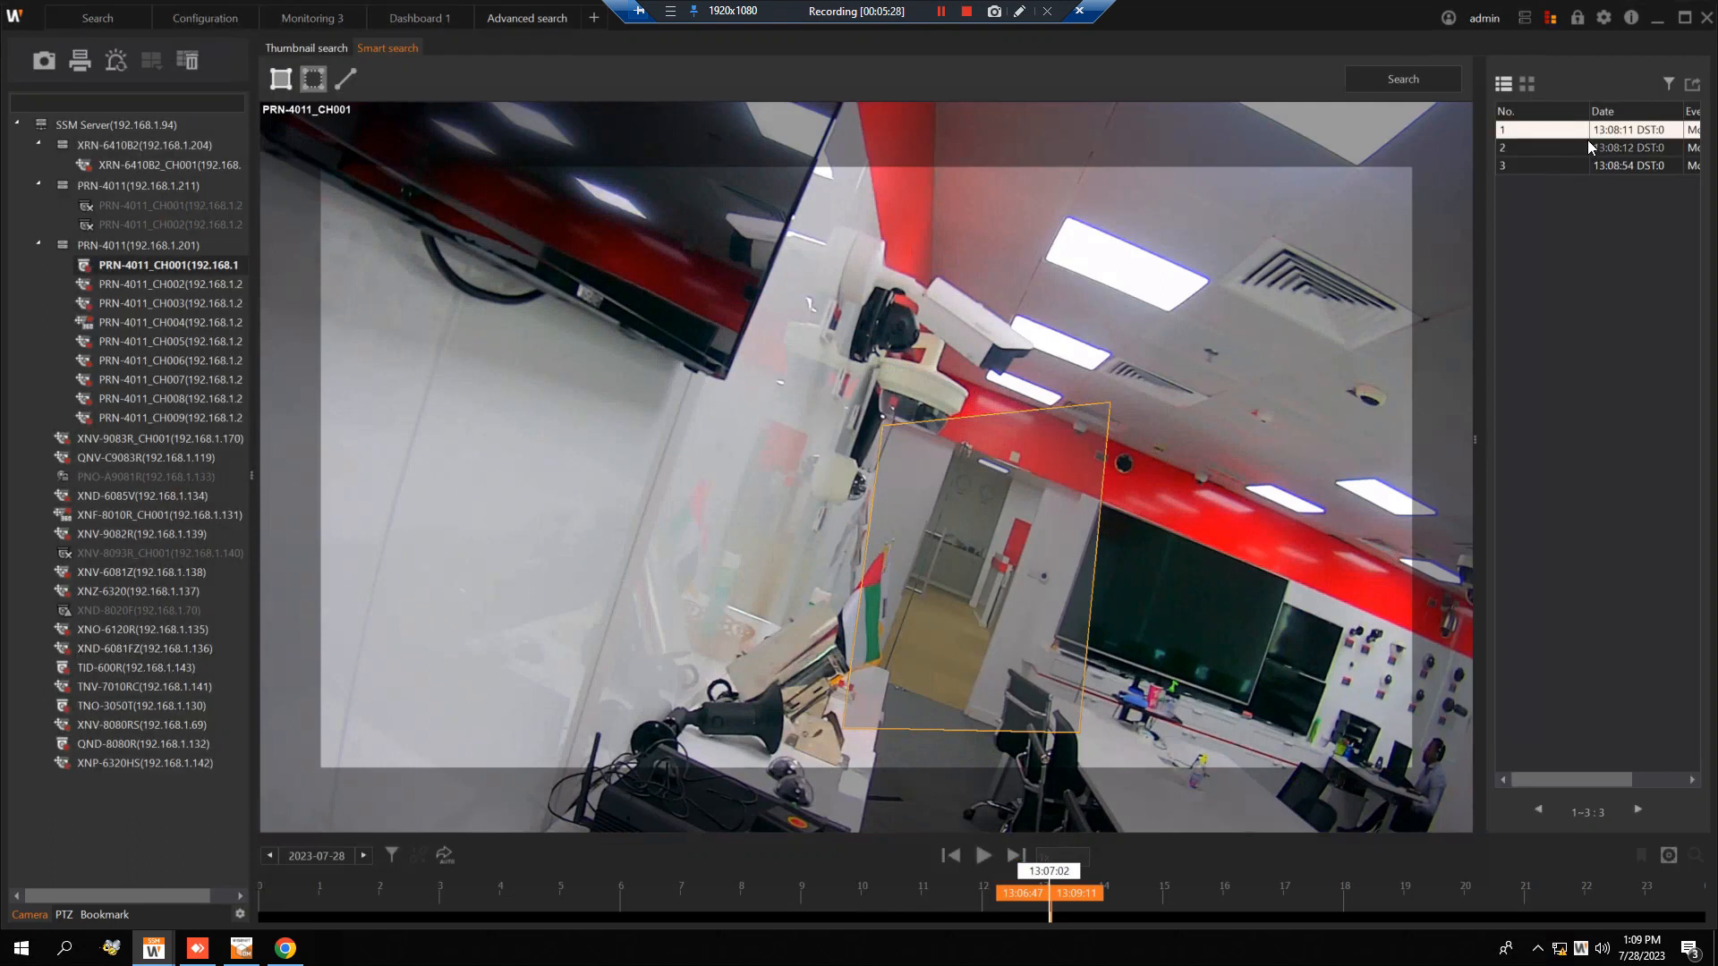
click(1632, 132)
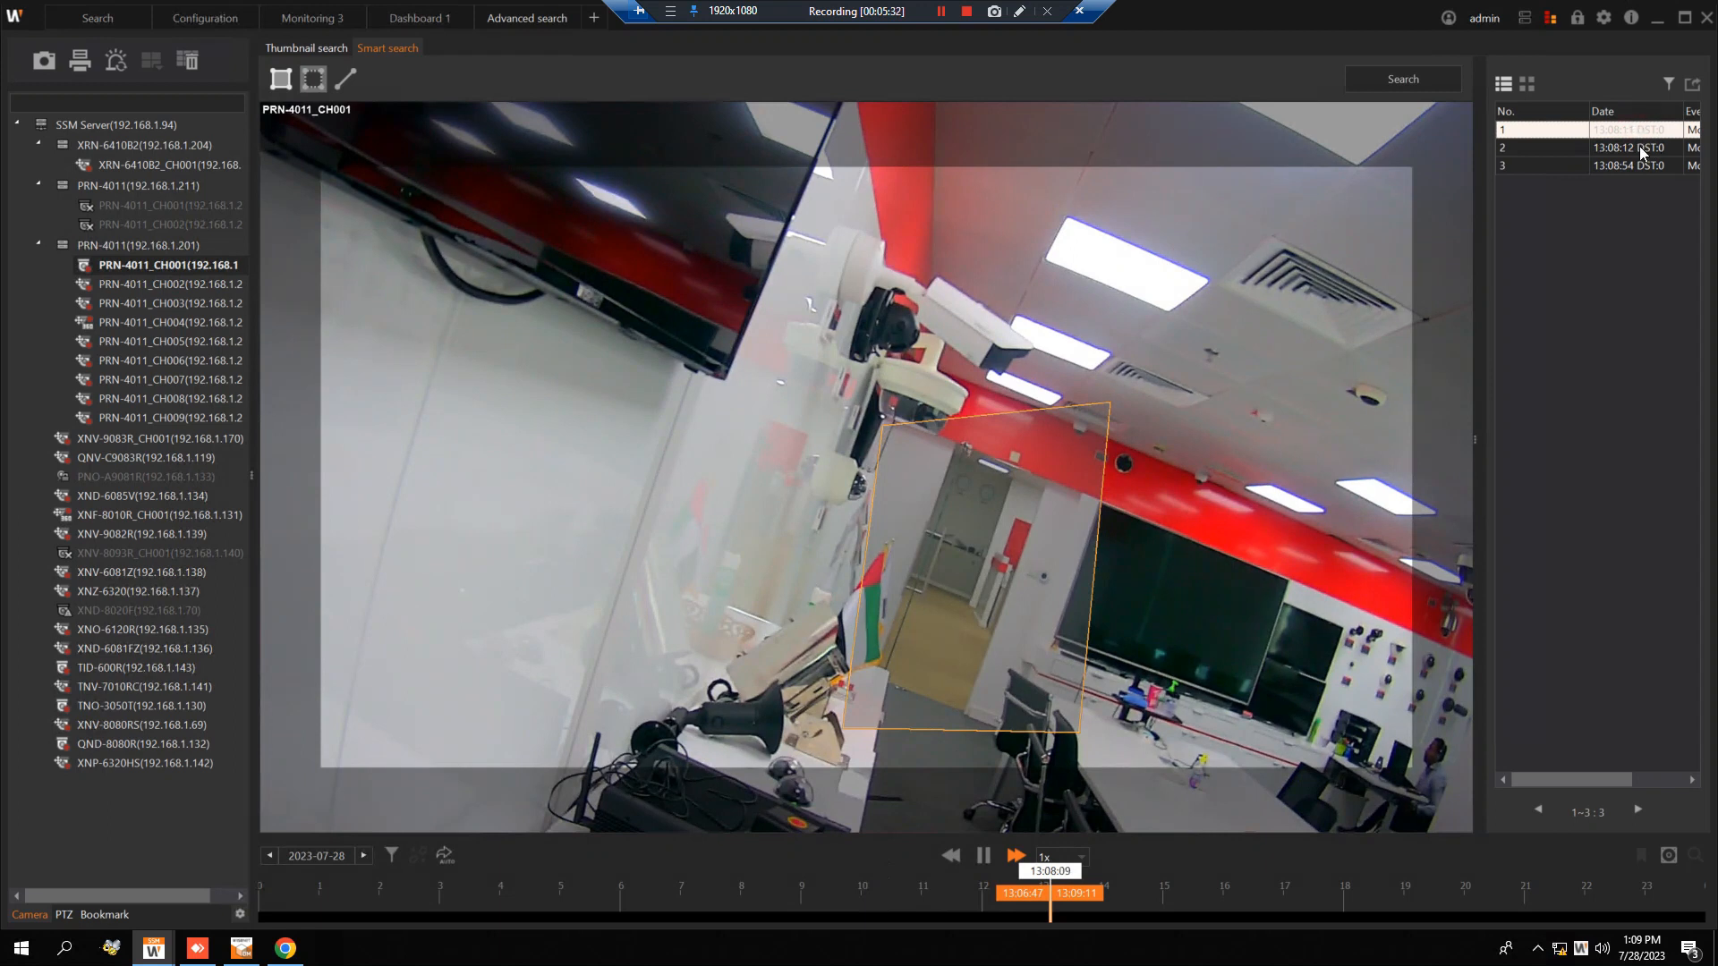
click(1633, 150)
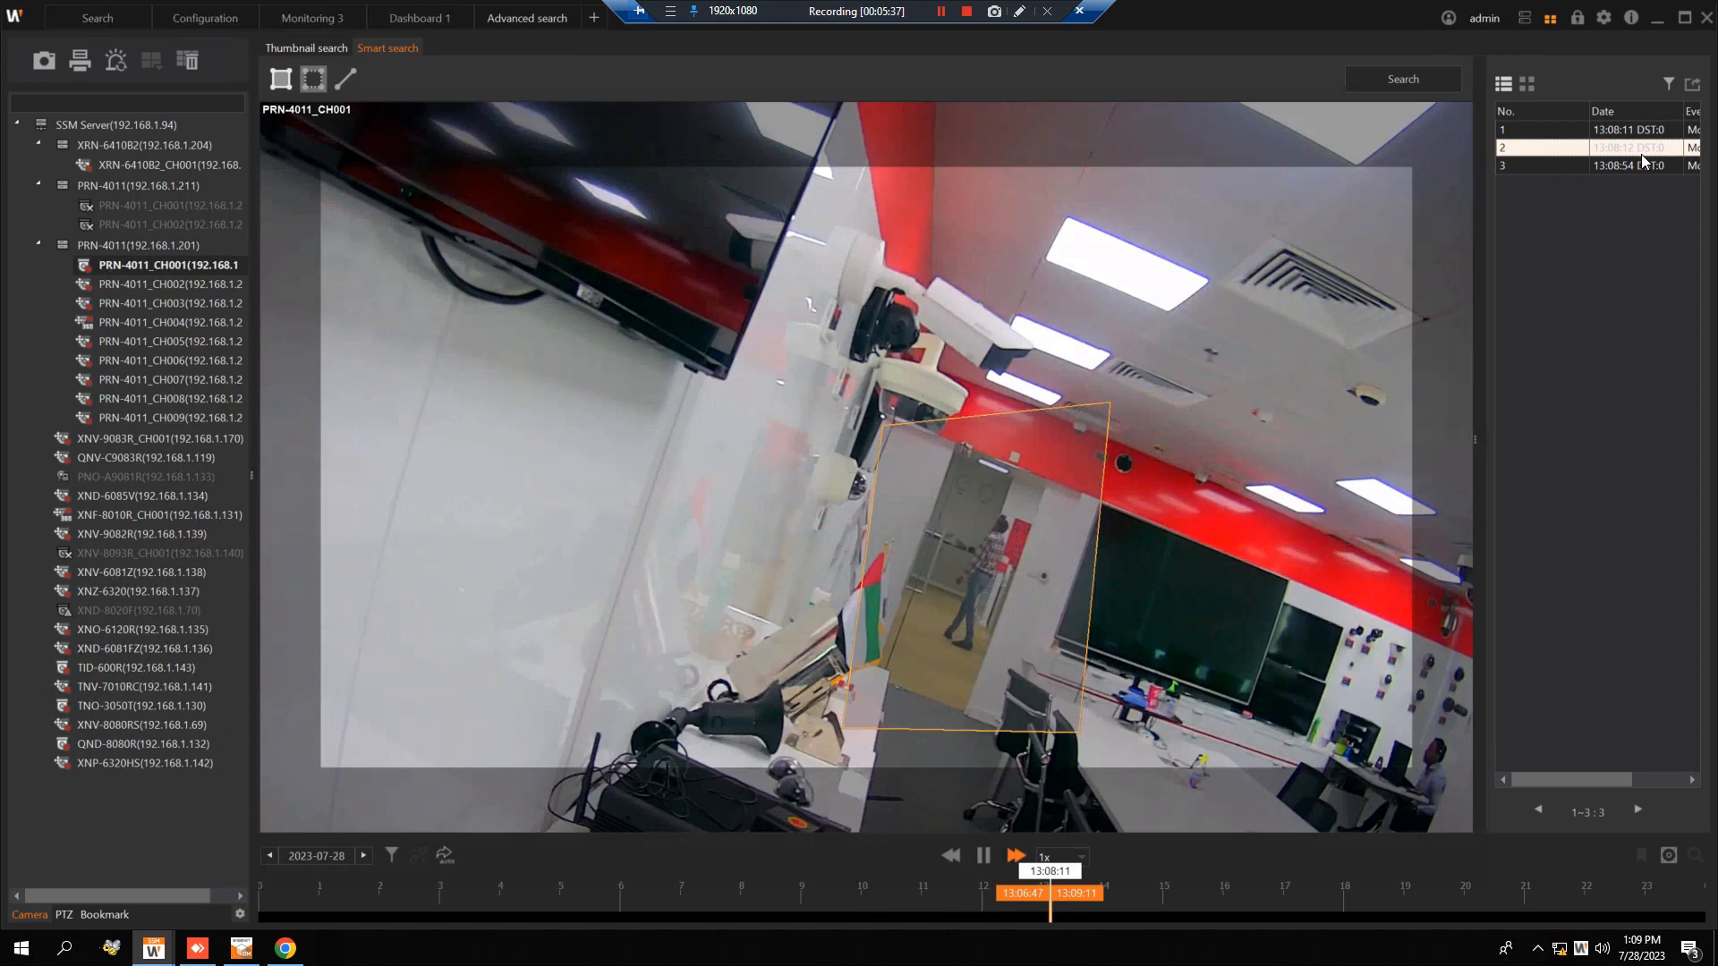
click(1633, 166)
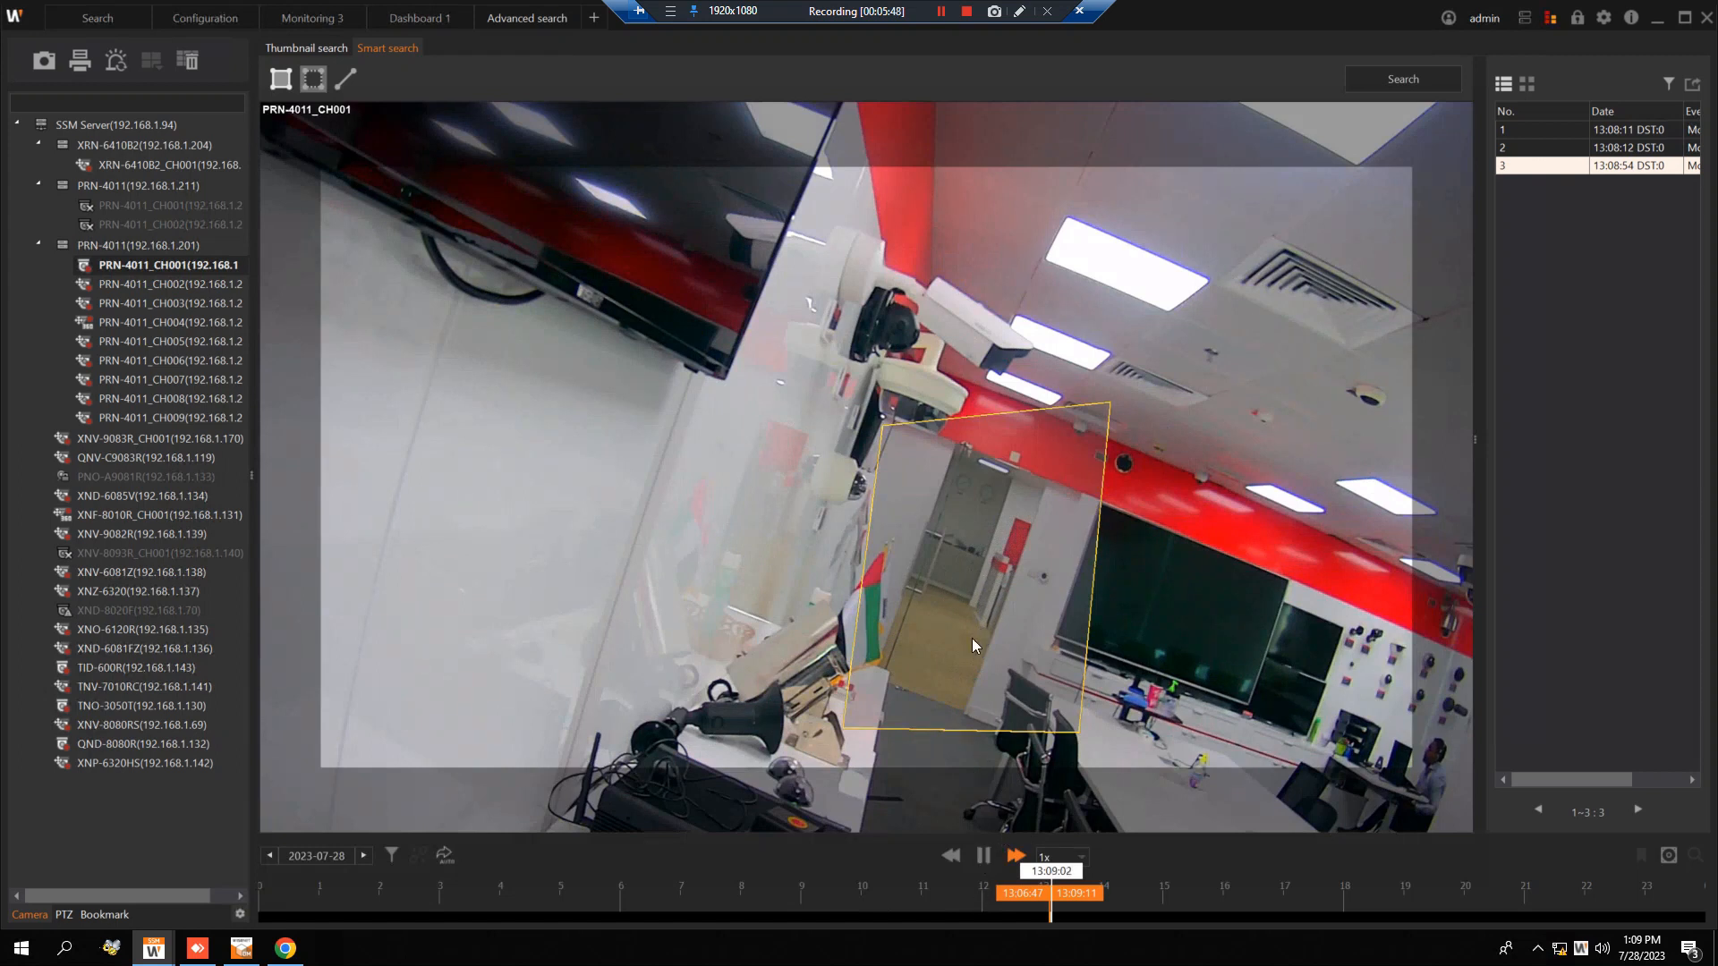
click(989, 859)
Return to the browser and review the Camera Event settings for channel 1 on the Wisenet NVR page.
click(1657, 19)
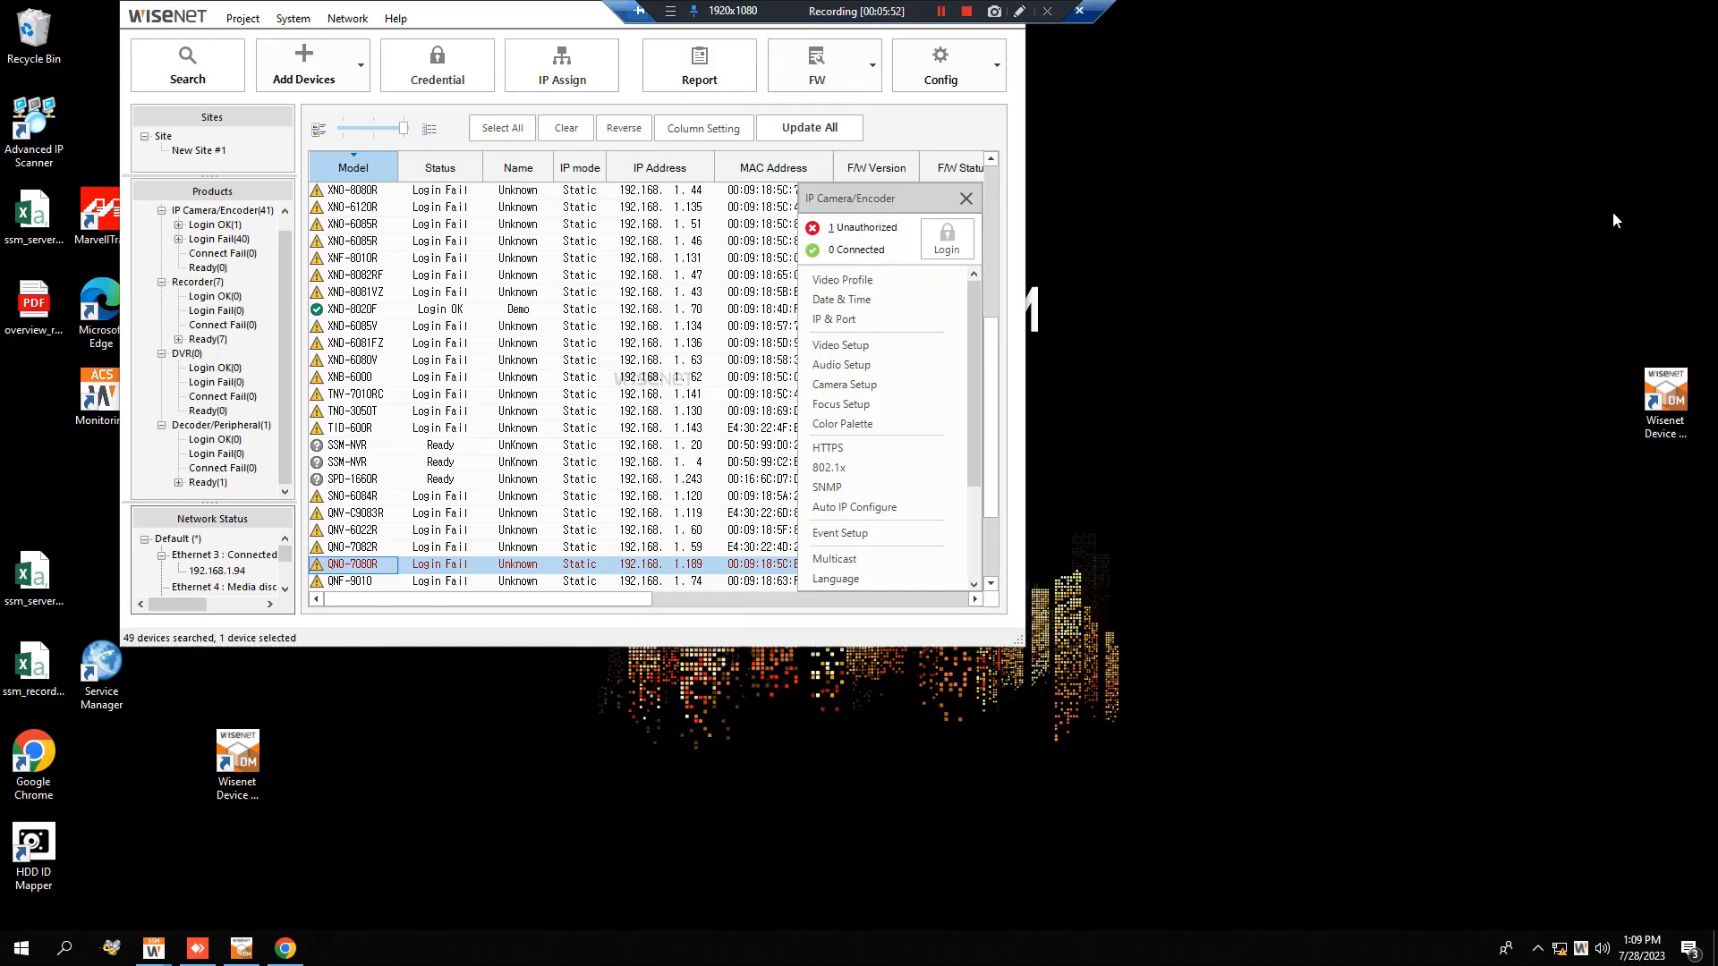
click(286, 949)
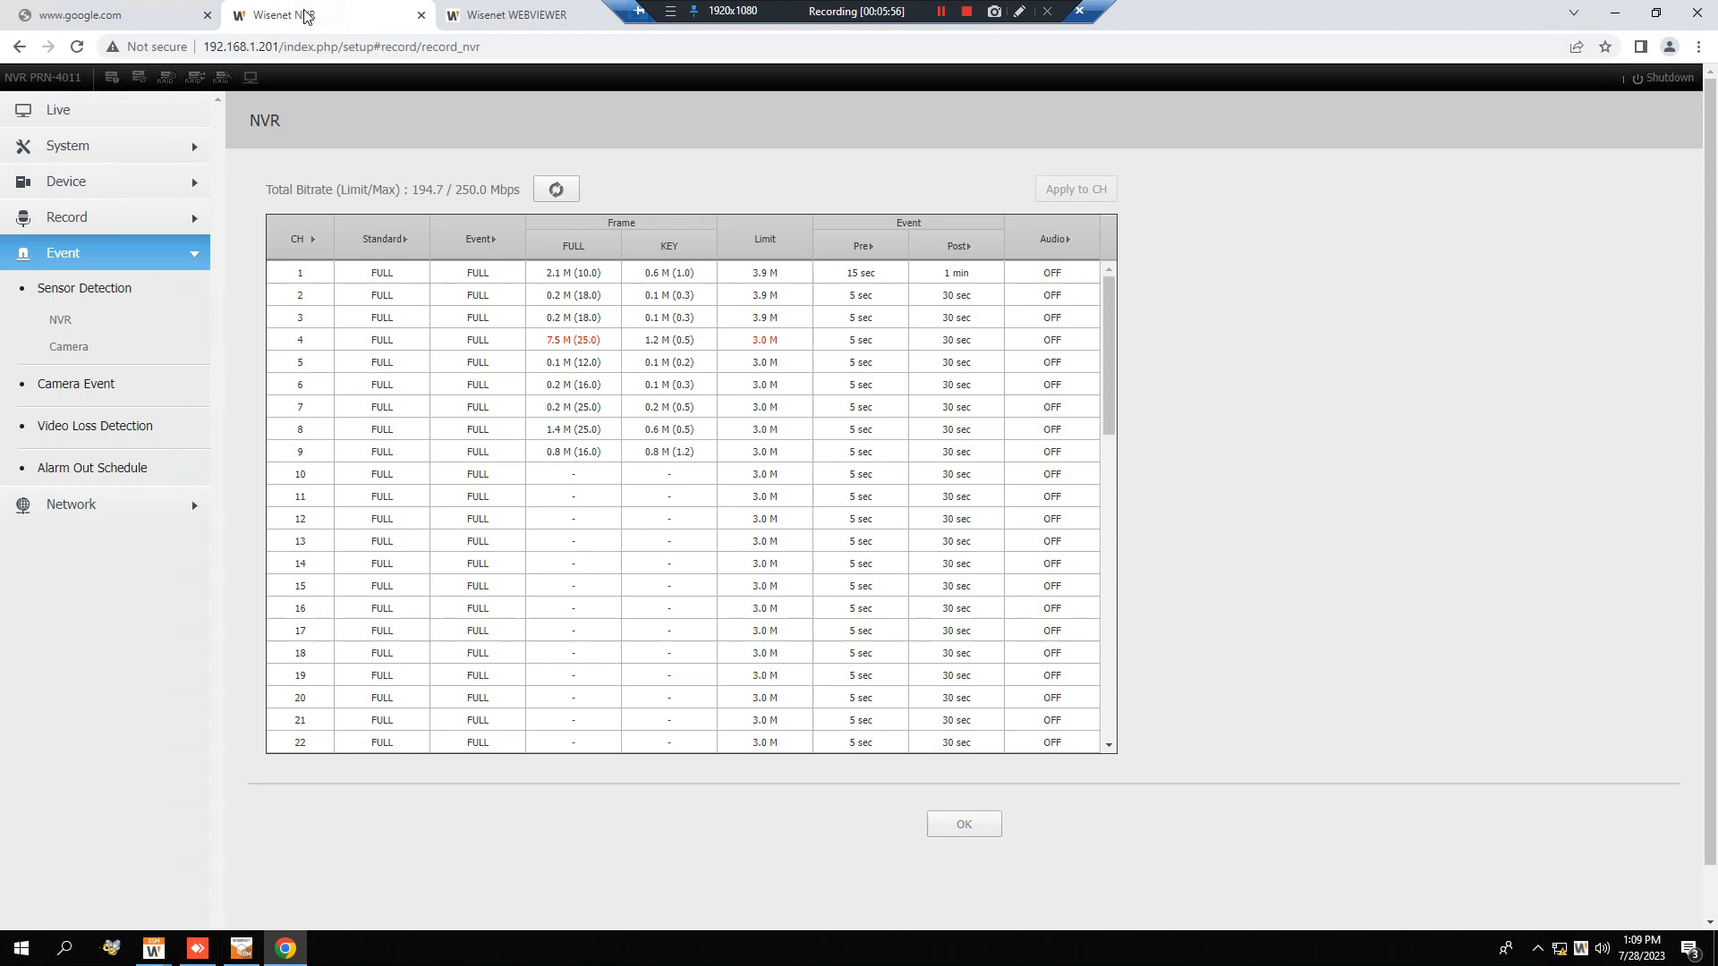
click(322, 13)
click(106, 385)
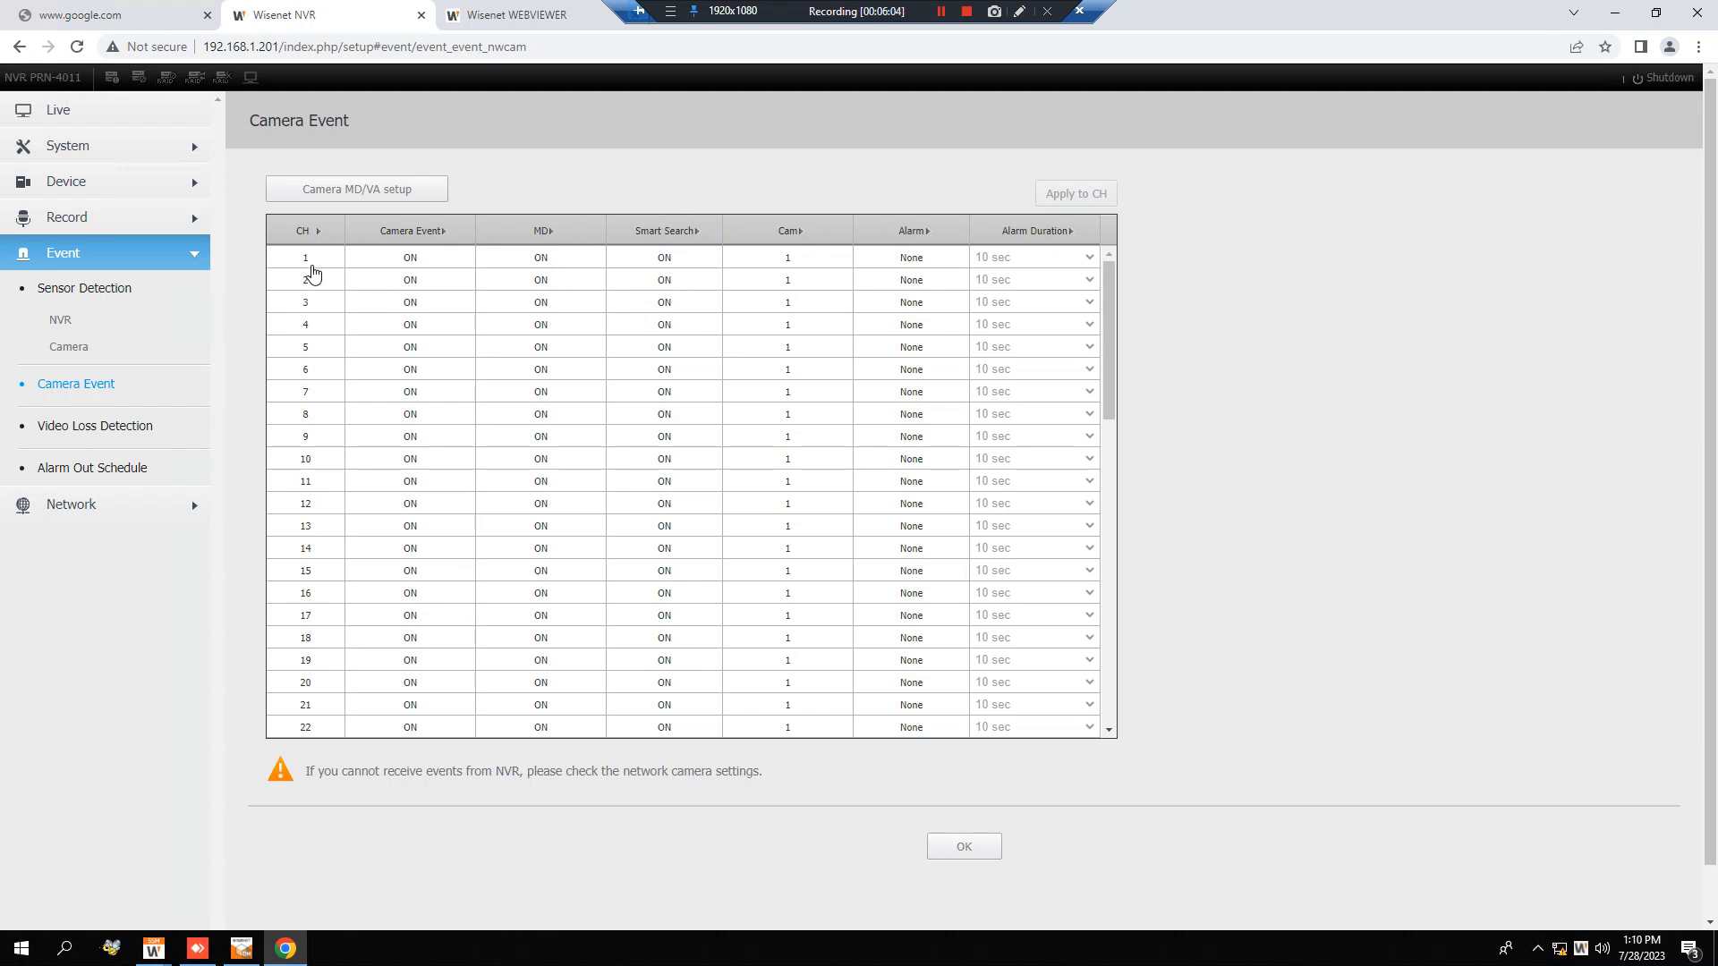
Switch back to the Wisenet SSM Console Client window with the smart search results.
click(1607, 10)
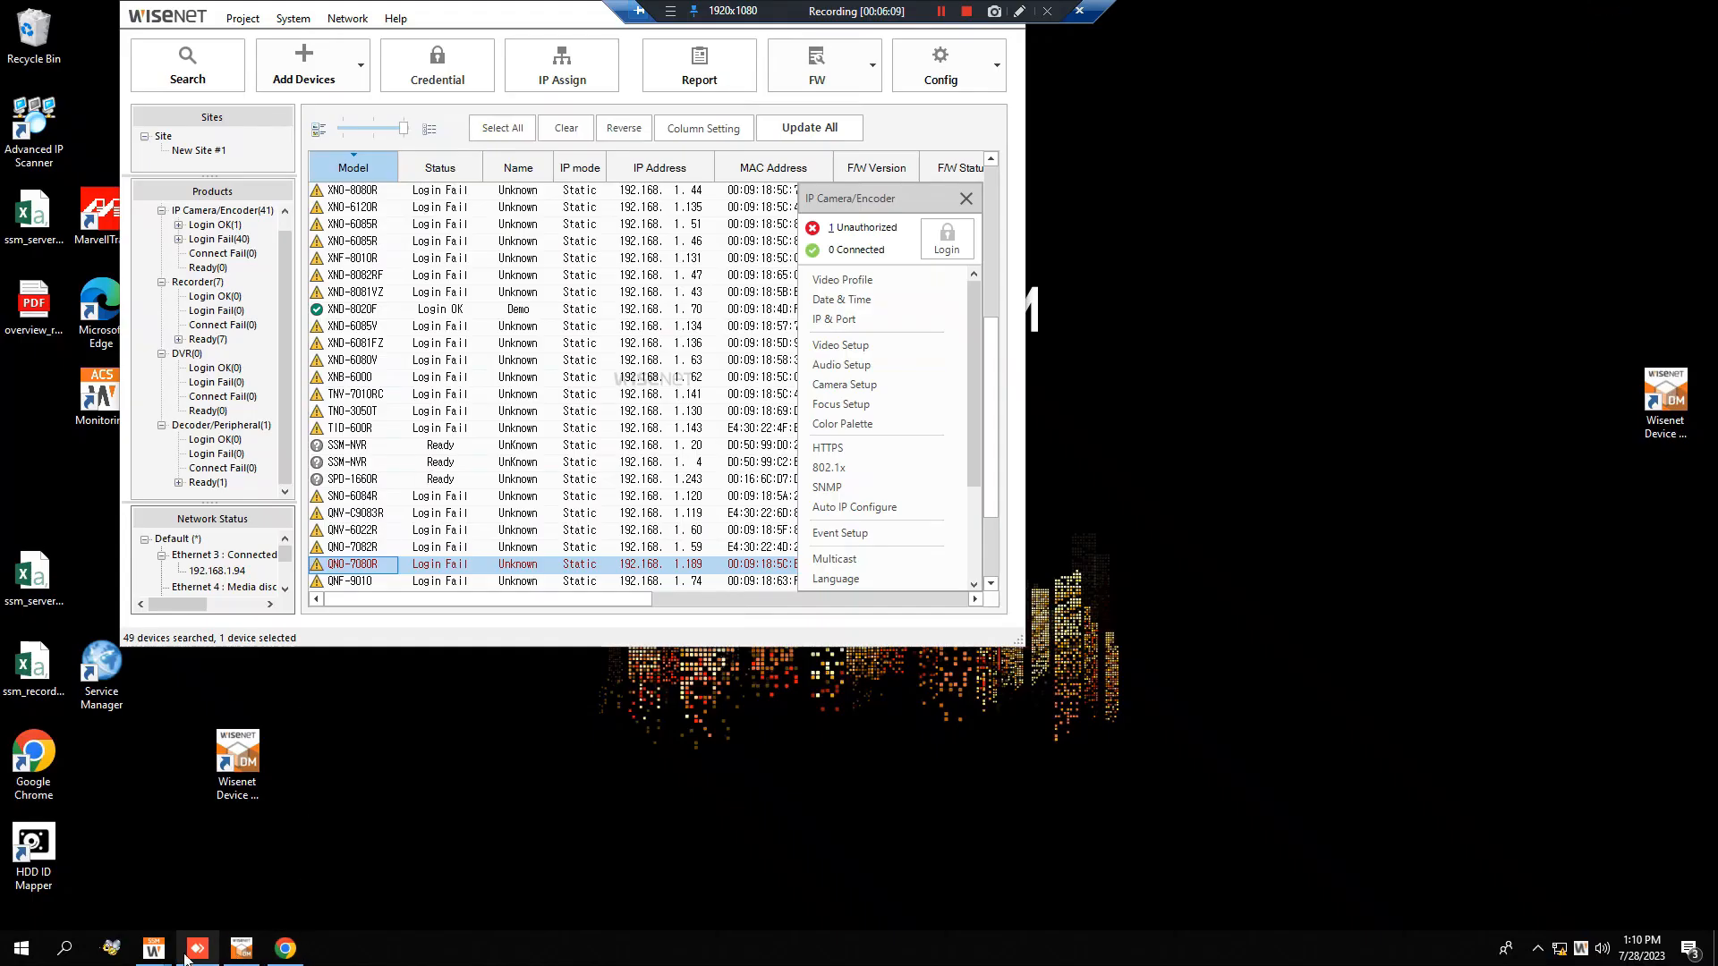
mouse_move(157, 954)
click(264, 873)
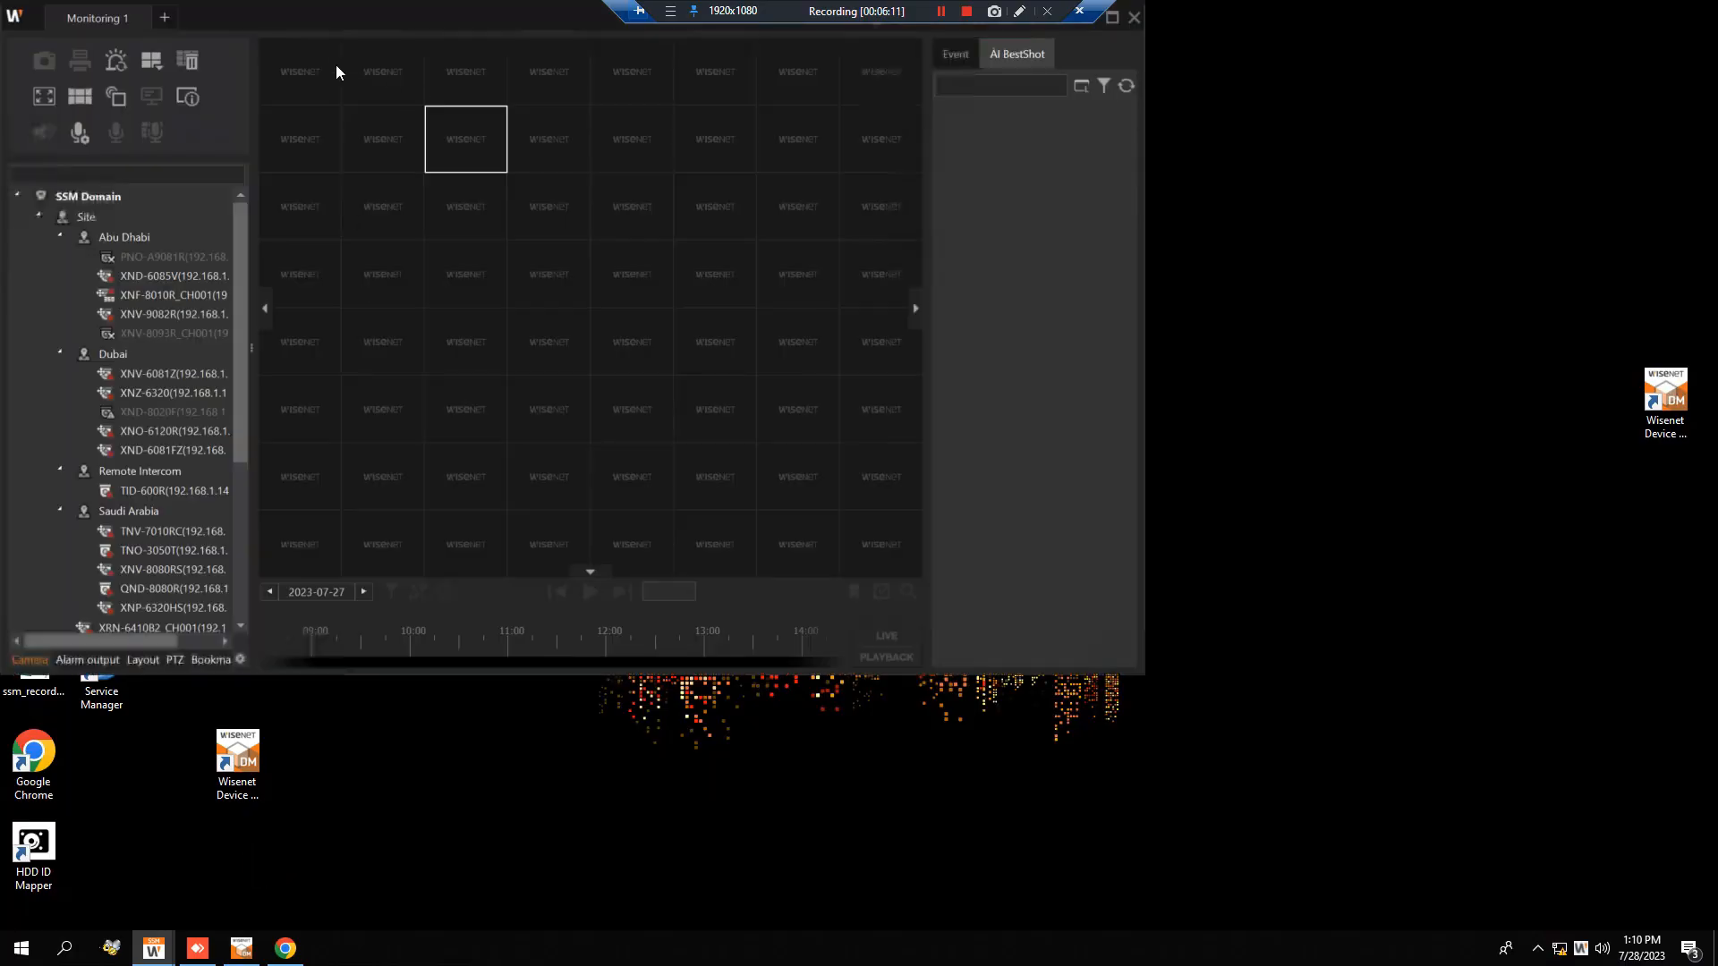
click(160, 951)
click(137, 868)
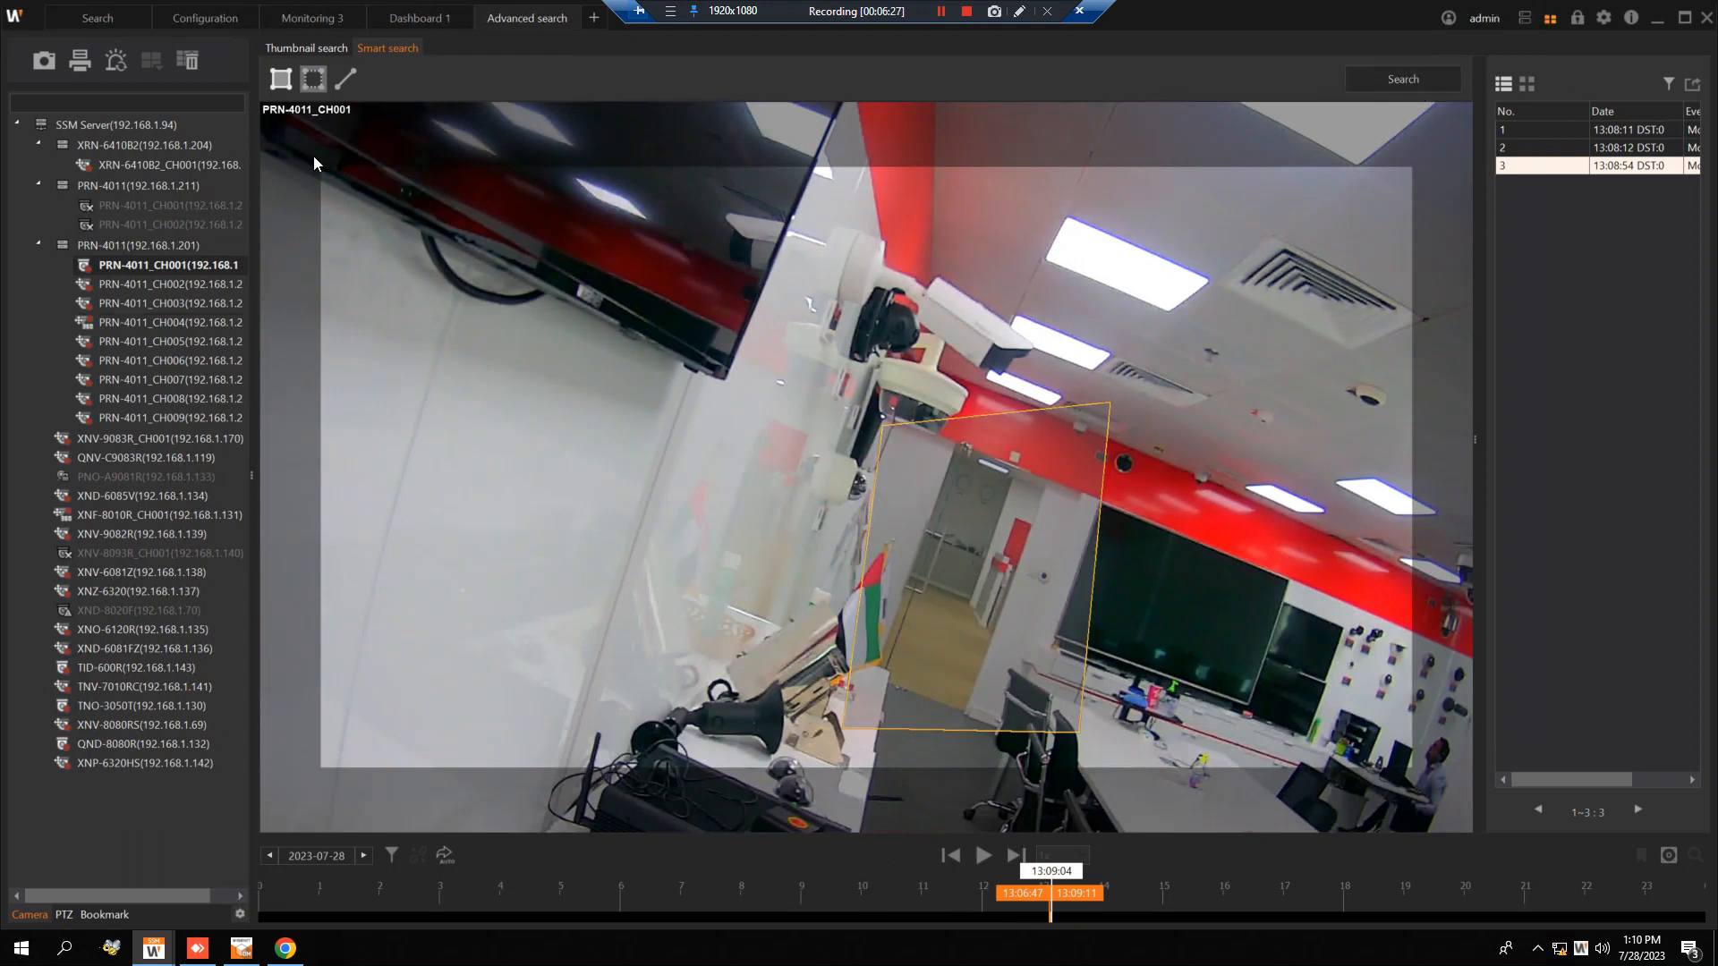
Draw a second four-sided virtual area over the wall and lower edge of the TV and apply it.
click(278, 79)
click(277, 78)
click(515, 437)
click(654, 617)
click(838, 580)
click(749, 200)
click(516, 438)
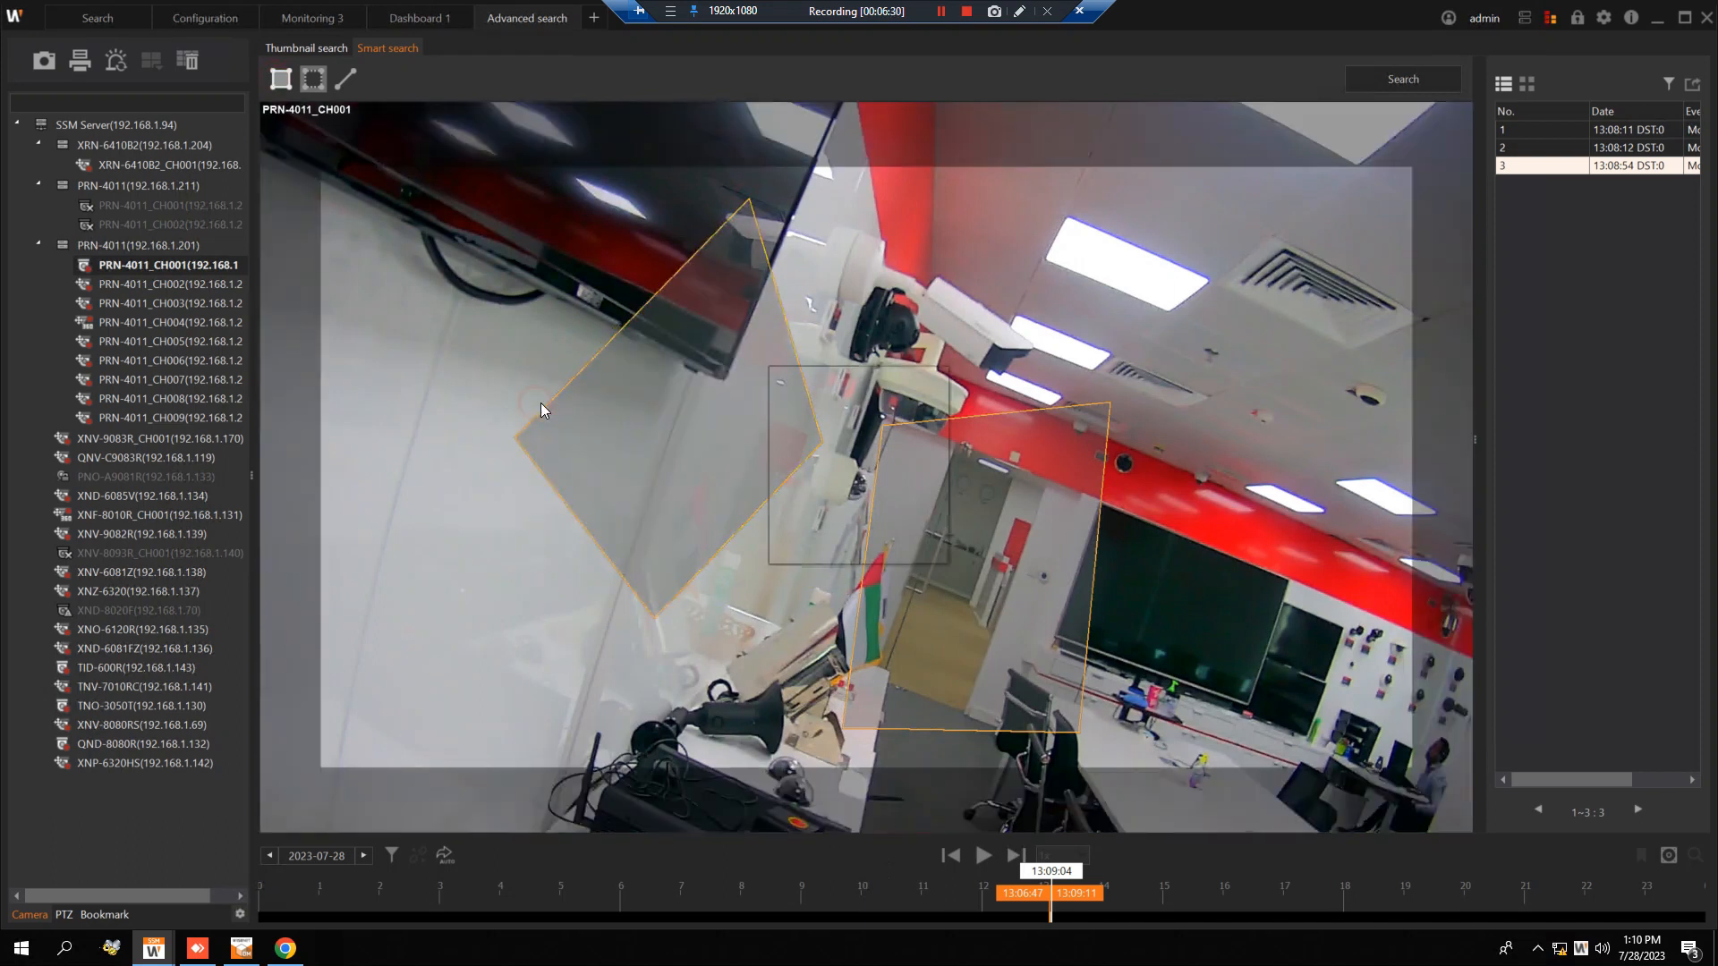
click(825, 541)
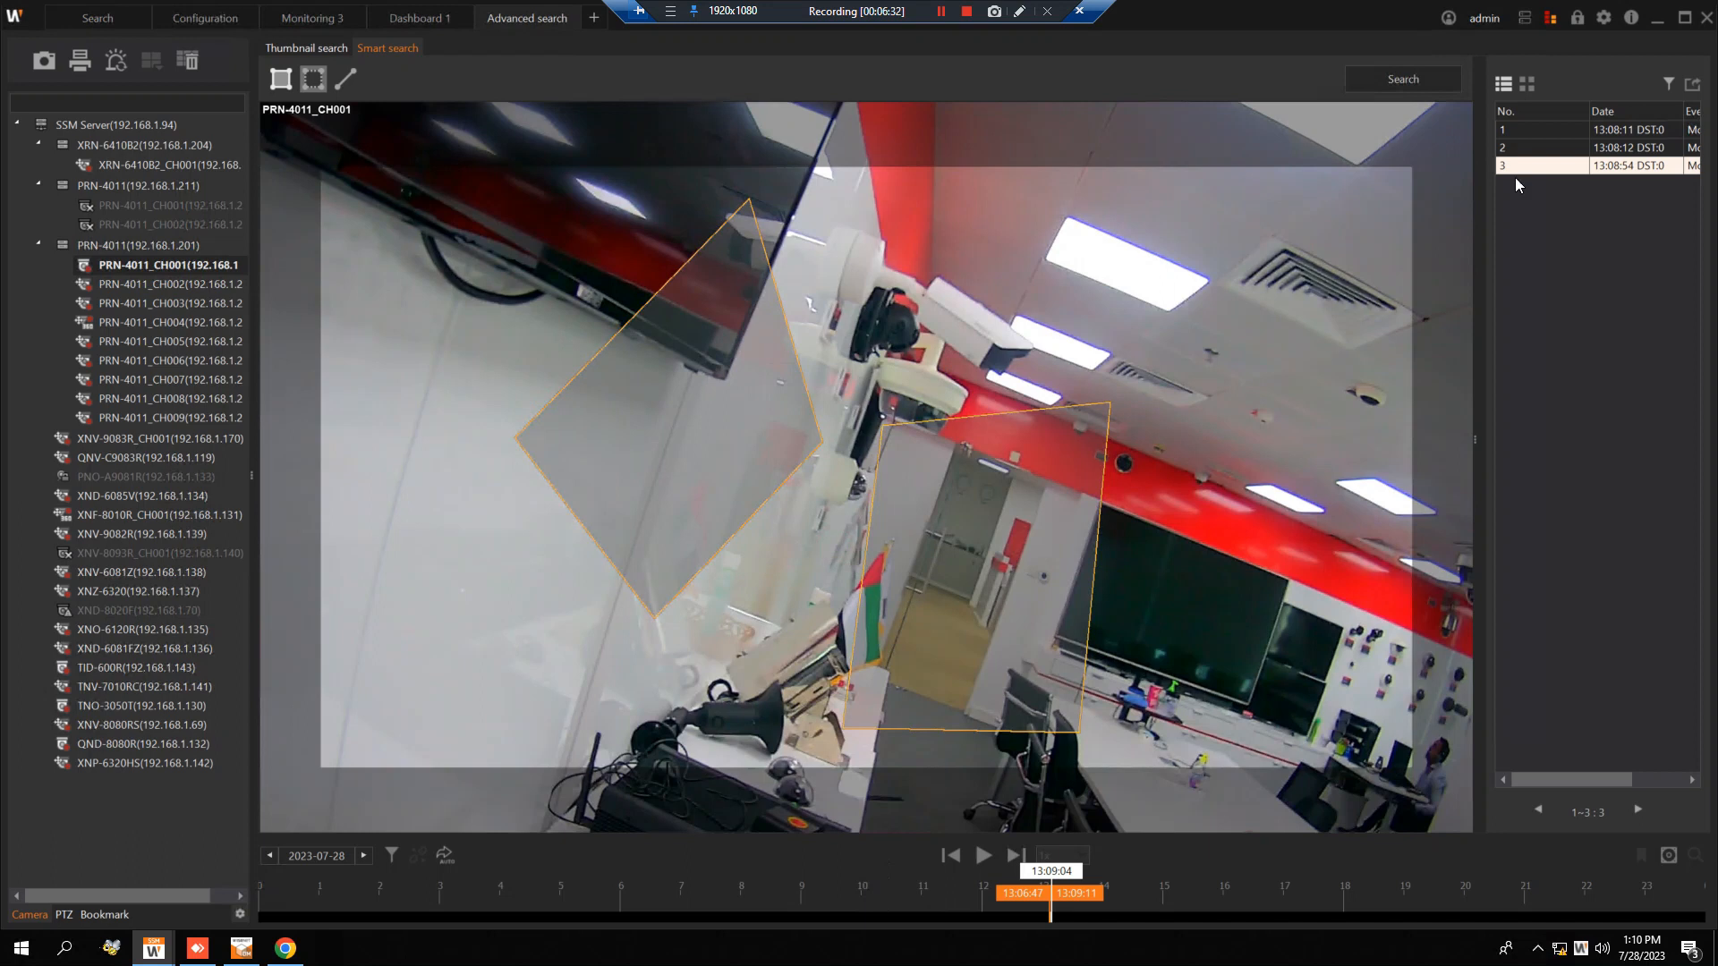
Switch to the Wisenet NVR page and review the Record Setup for the NVR, including pre- and post-event recording times.
click(1660, 22)
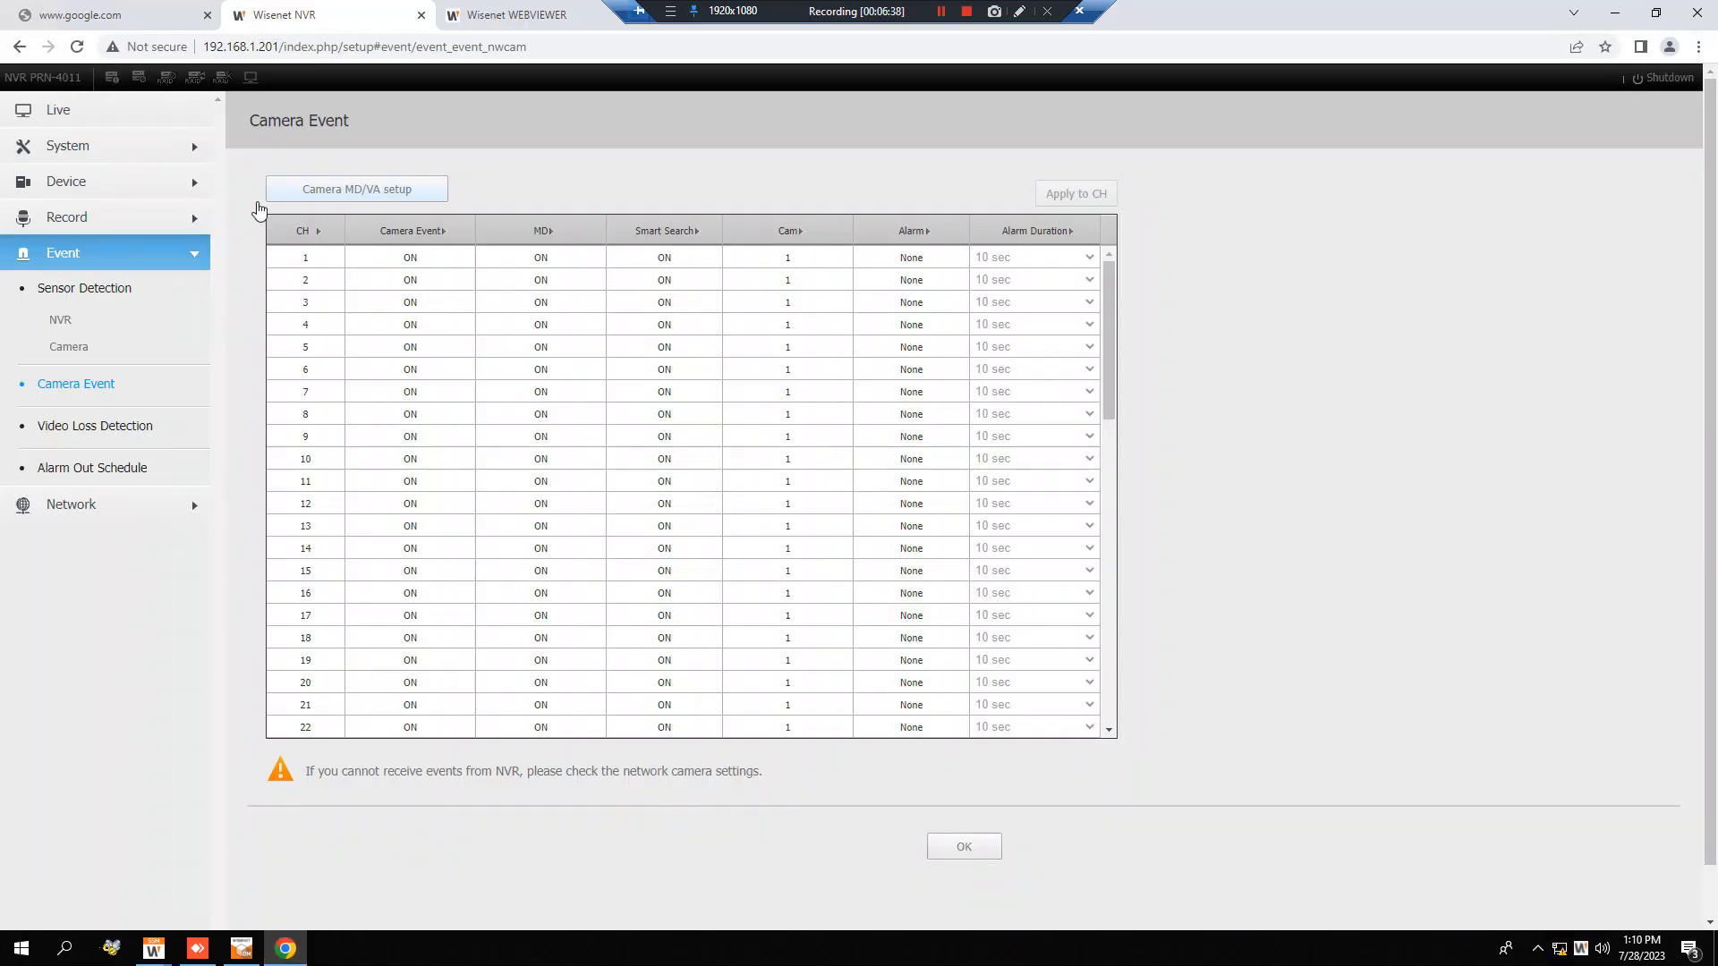
click(123, 224)
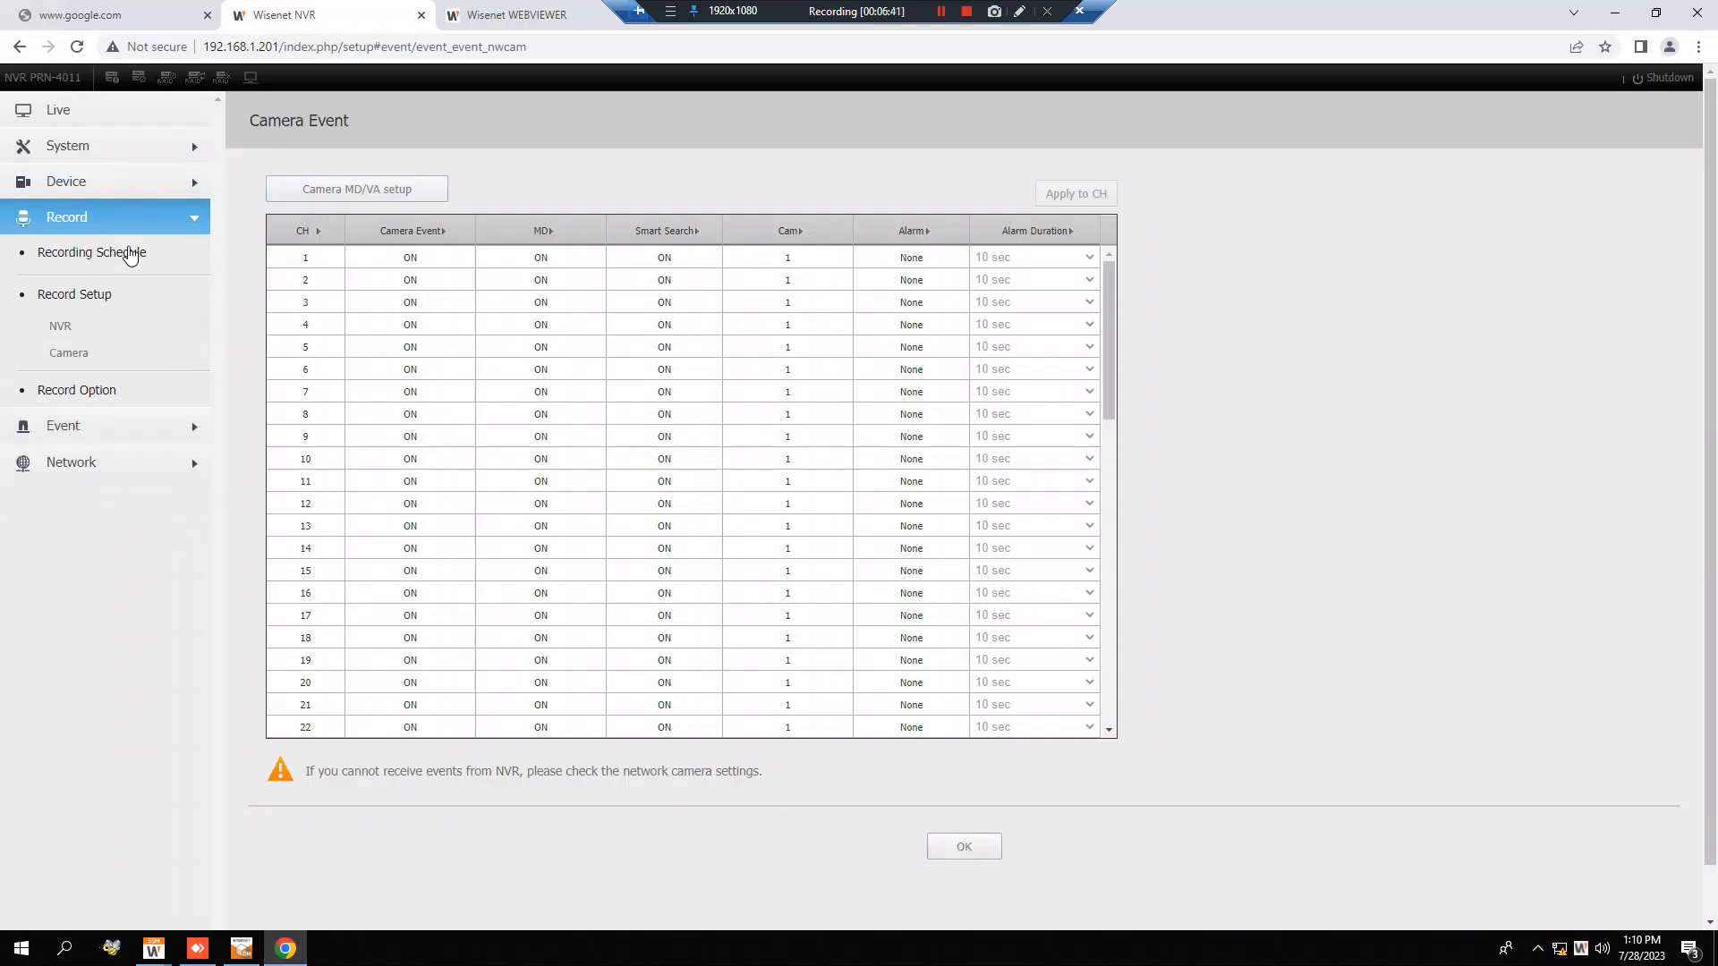
click(84, 337)
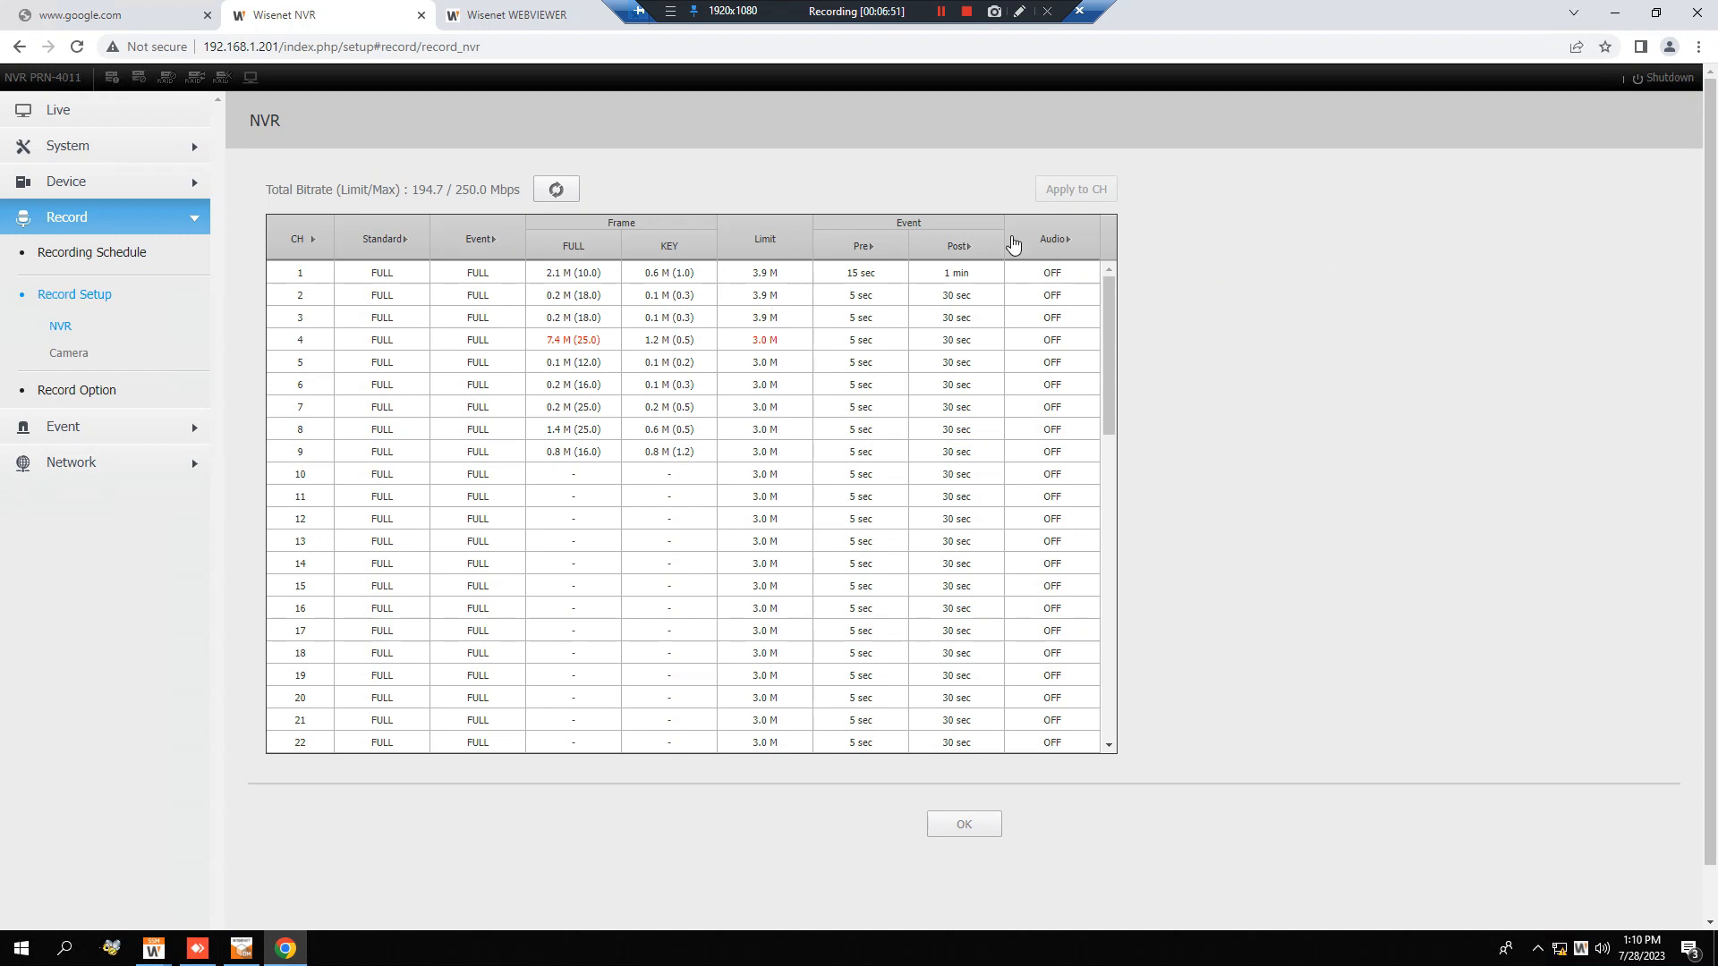
click(967, 11)
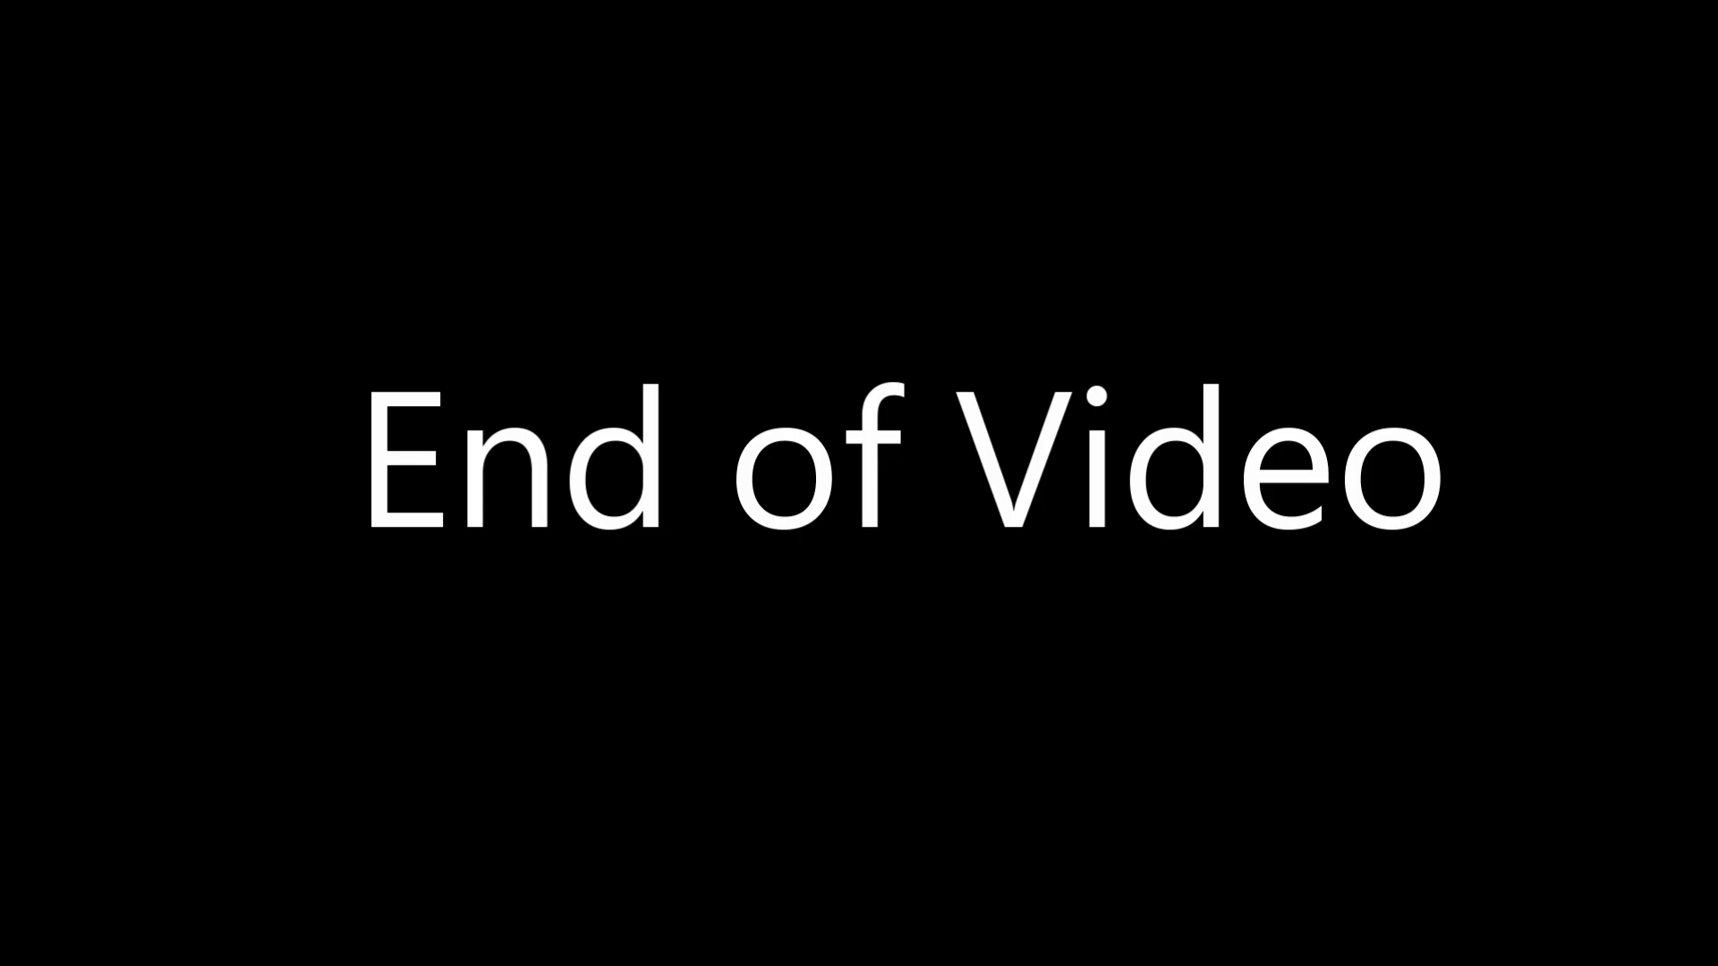